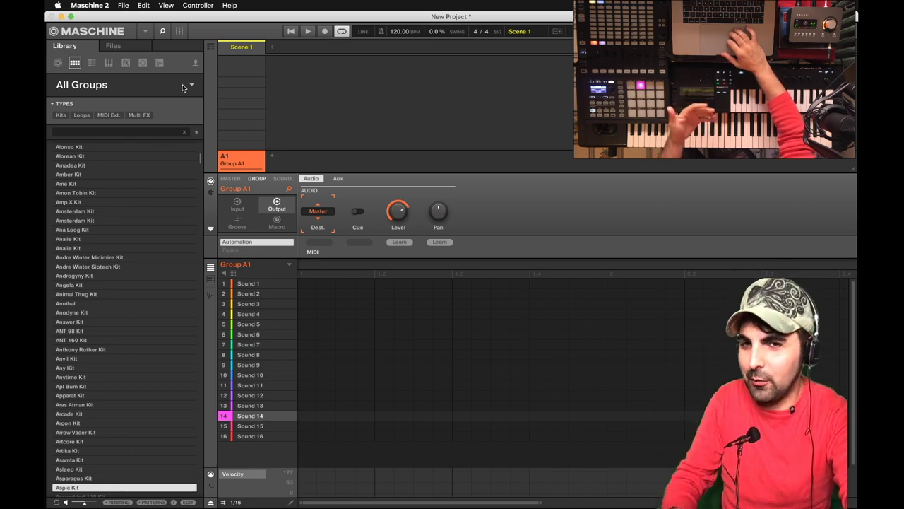
Filter the group library to the Opaline Drift expansion and load its Aspic Kit into group A1.
{"action": "left_click", "coordinate": [189, 85]}
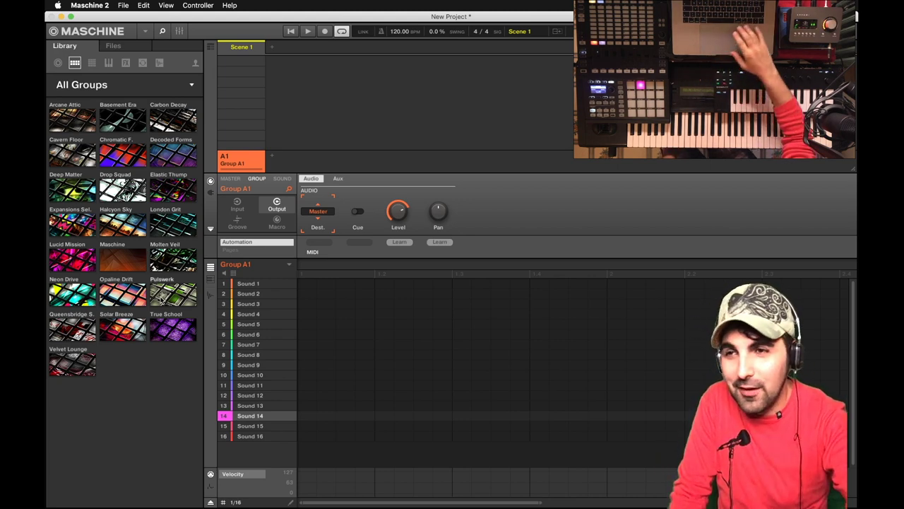
{"action": "left_click", "coordinate": [121, 293]}
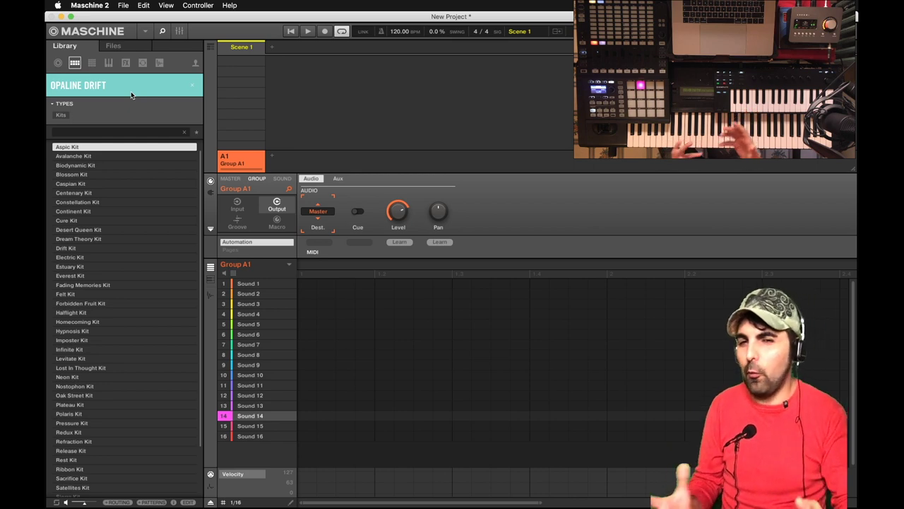
{"action": "left_click", "coordinate": [113, 157]}
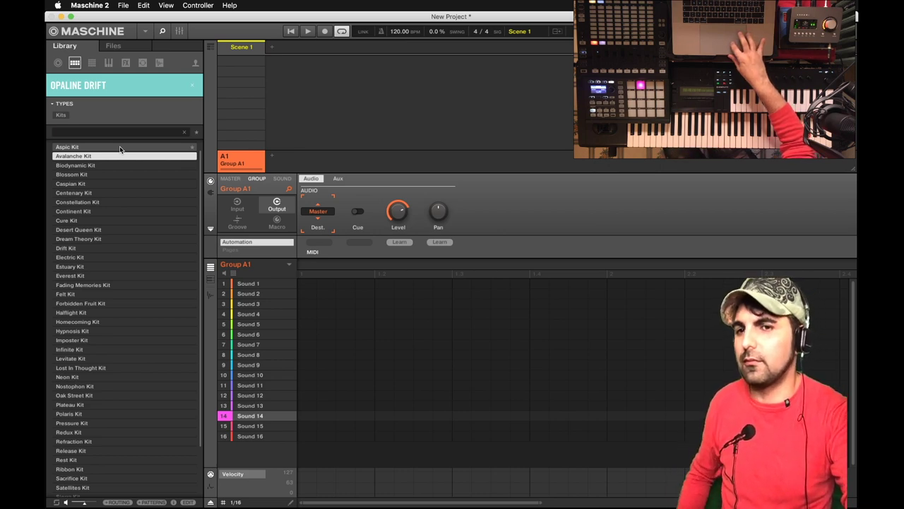
{"action": "left_click", "coordinate": [120, 147]}
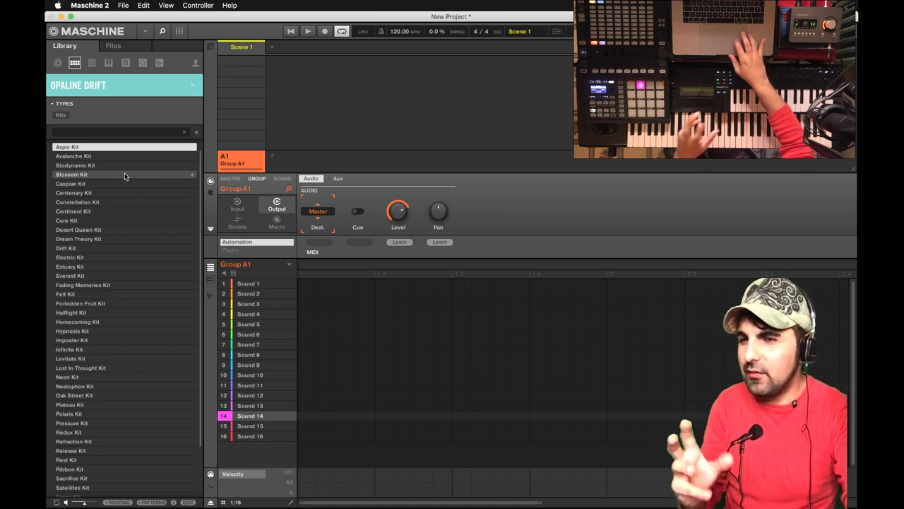
{"action": "left_click", "coordinate": [124, 174]}
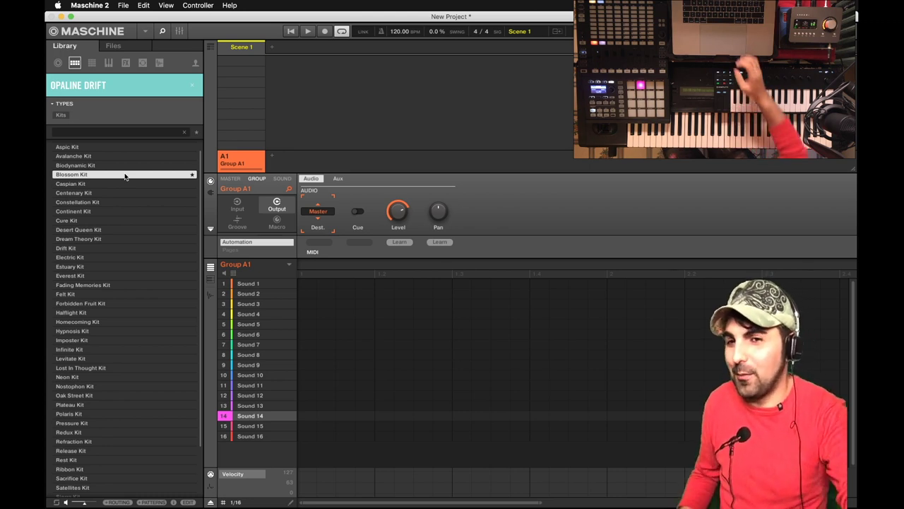
{"action": "left_click", "coordinate": [130, 183]}
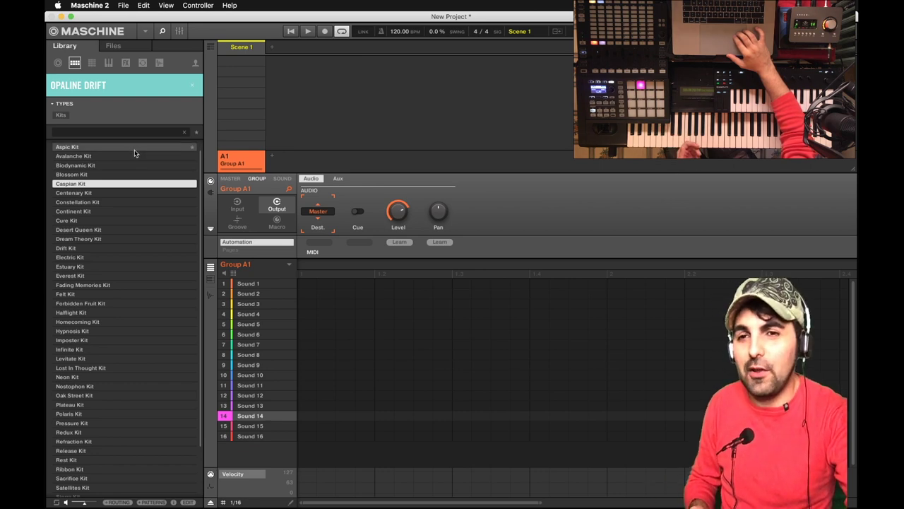
{"action": "left_click", "coordinate": [133, 149]}
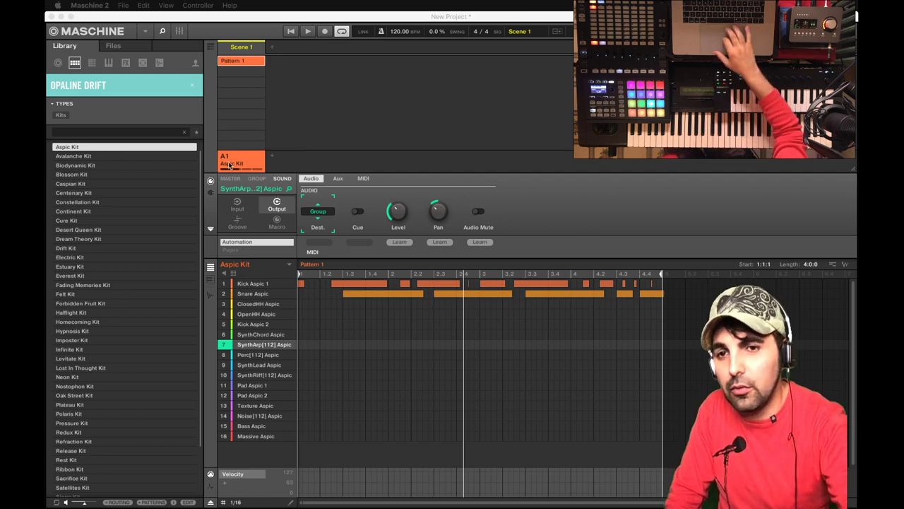
Replace the Audio module on the SynthArp[112] Aspic sound with the internal Sampler.
{"action": "left_click", "coordinate": [210, 194]}
{"action": "left_click", "coordinate": [210, 194]}
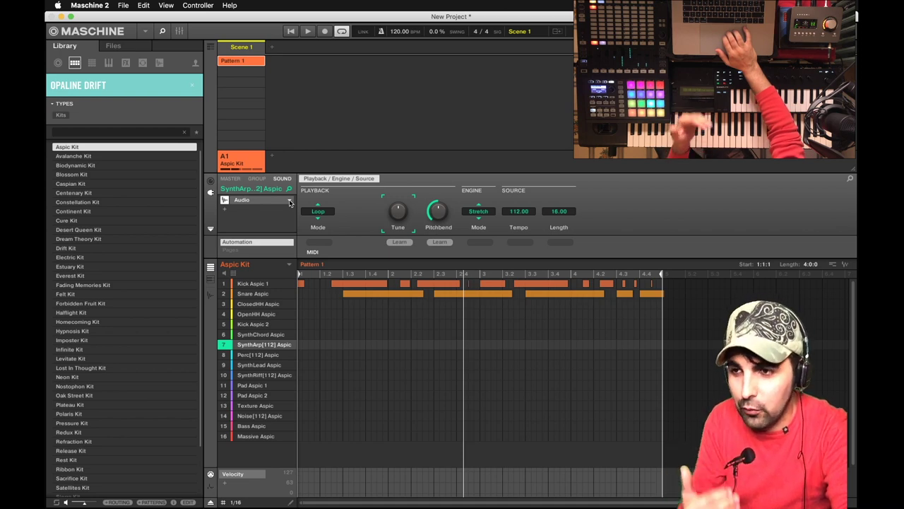
{"action": "left_click", "coordinate": [289, 202]}
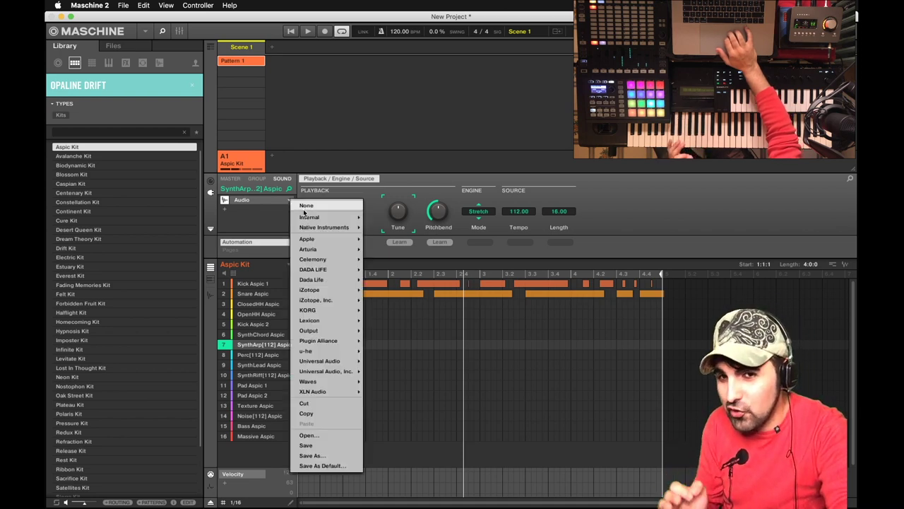
{"action": "mouse_move", "coordinate": [311, 226]}
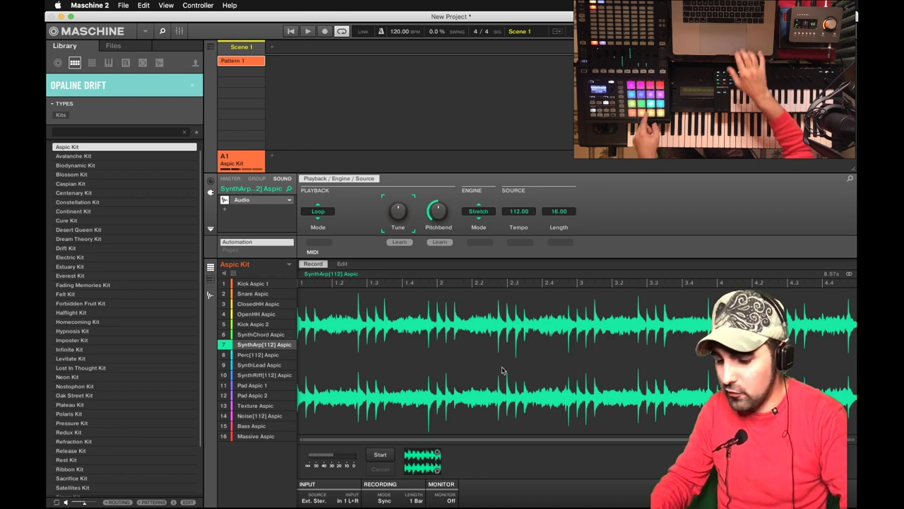
{"action": "left_click", "coordinate": [289, 202]}
{"action": "mouse_move", "coordinate": [332, 218]}
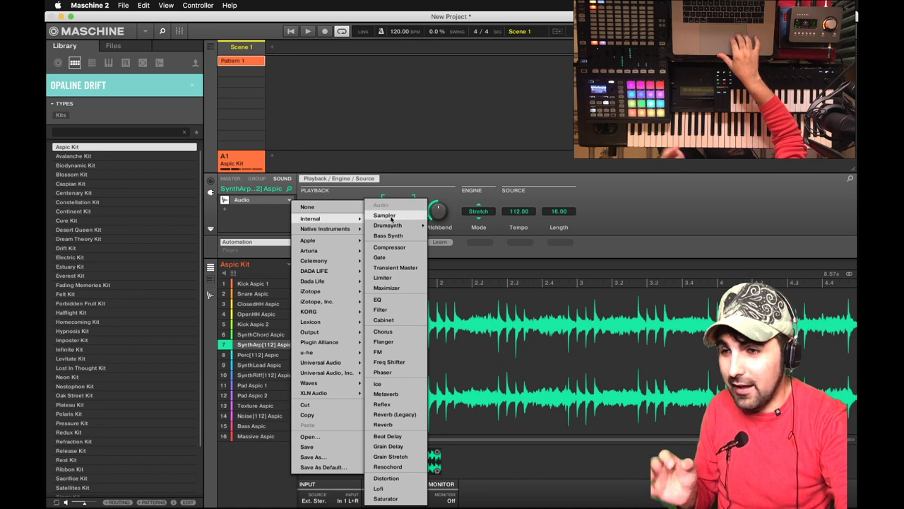
{"action": "left_click", "coordinate": [391, 219]}
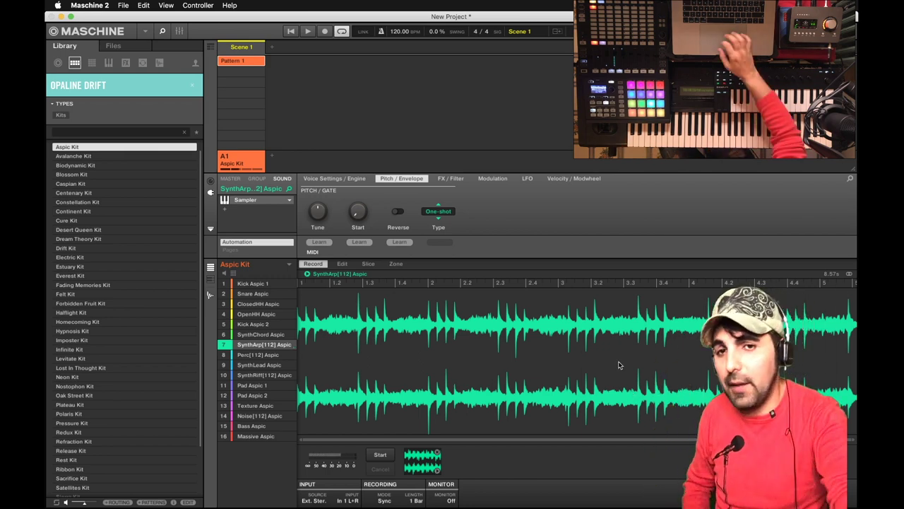
Set the SynthArp[112] Aspic sampler's pitch/envelope type to ADSR.
{"action": "left_click", "coordinate": [358, 179]}
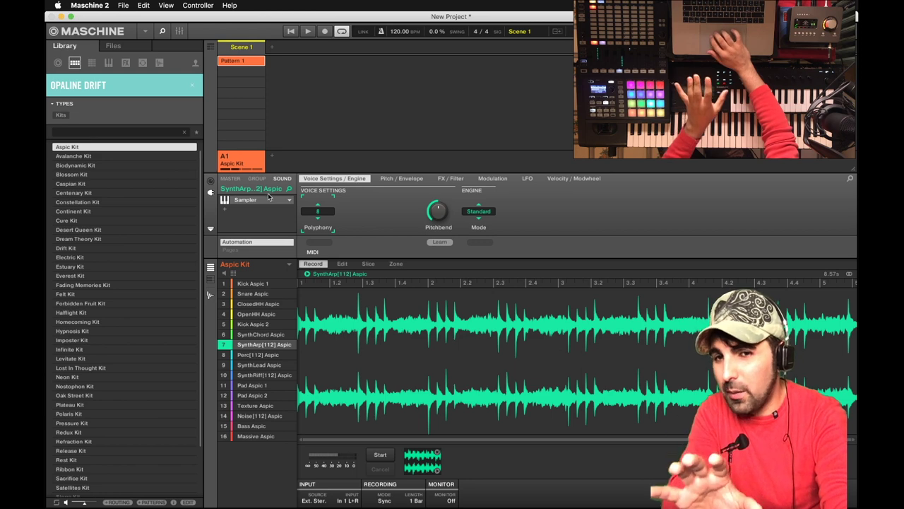
{"action": "left_click", "coordinate": [399, 179]}
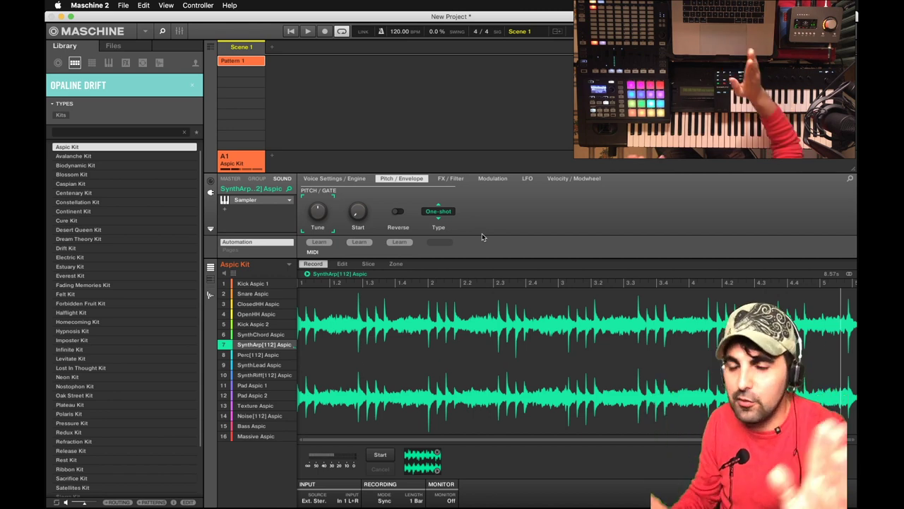
{"action": "left_click", "coordinate": [438, 211]}
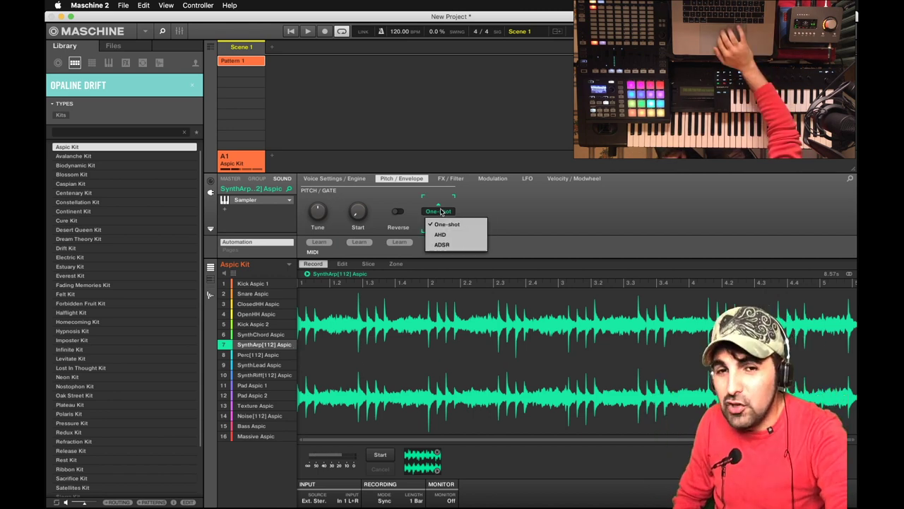
{"action": "left_click", "coordinate": [472, 245]}
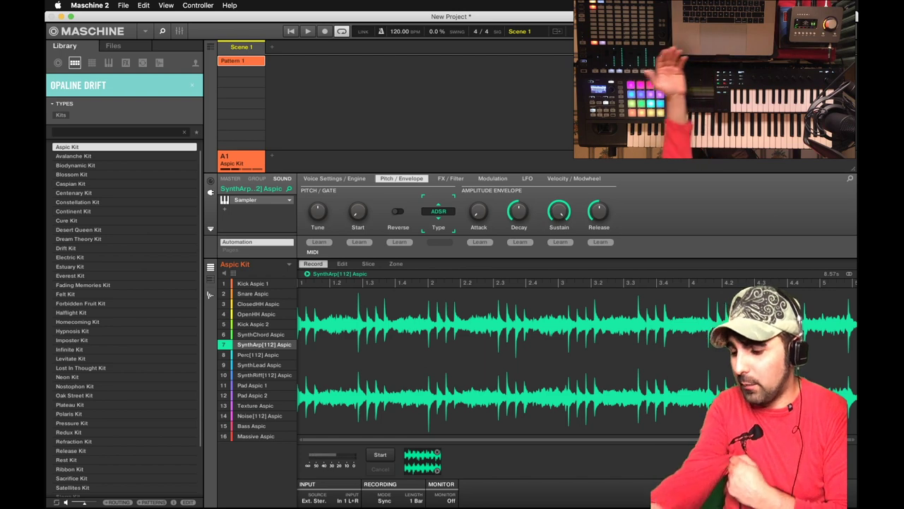
{"action": "key", "text": "space"}
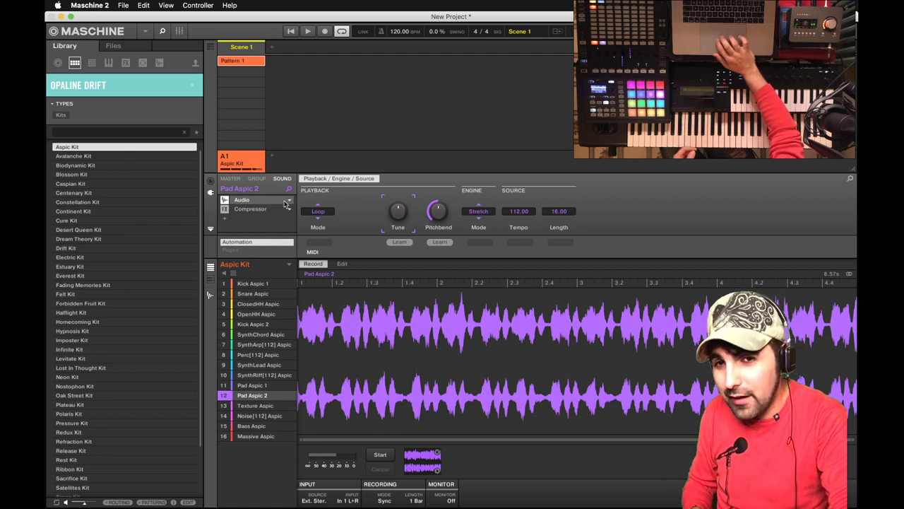
Replace the Audio module on Pad Aspic 2 with the Sampler and set its envelope type to ADSR.
{"action": "left_click", "coordinate": [287, 202]}
{"action": "mouse_move", "coordinate": [359, 219]}
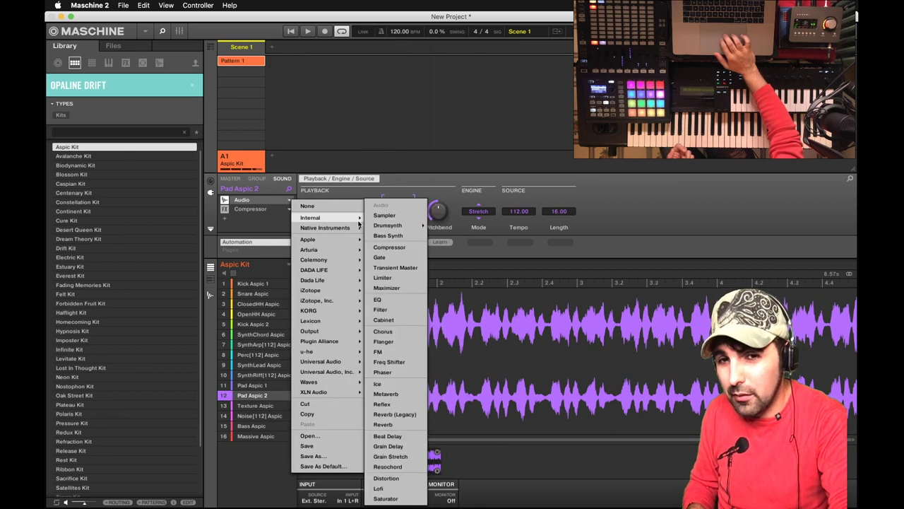
{"action": "left_click", "coordinate": [415, 214]}
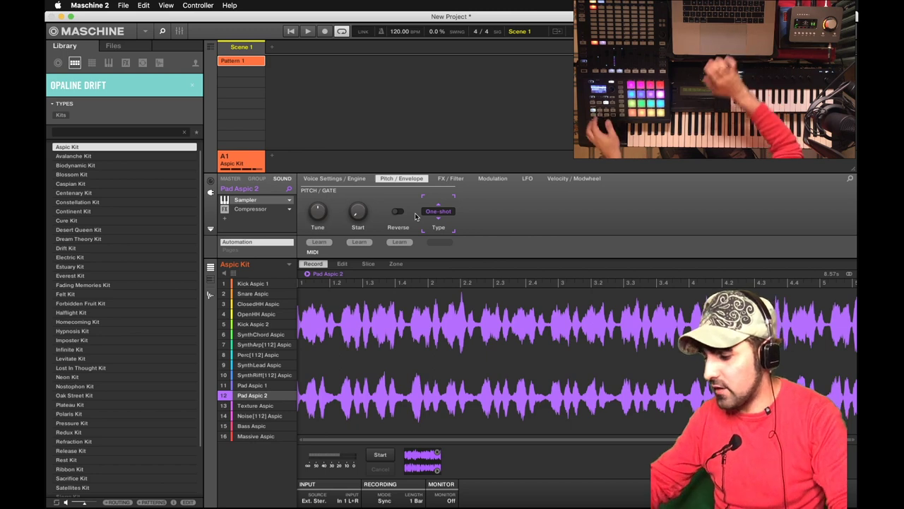
{"action": "key", "text": "space"}
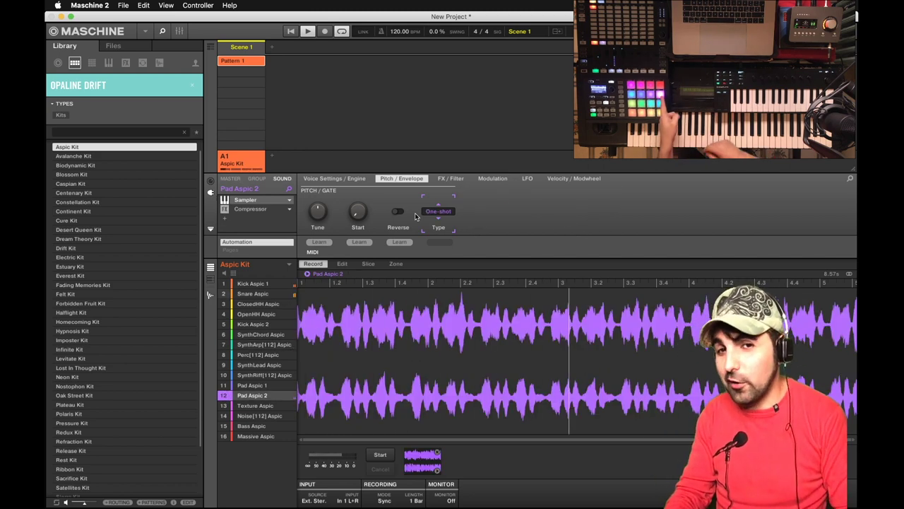
{"action": "left_click", "coordinate": [438, 211]}
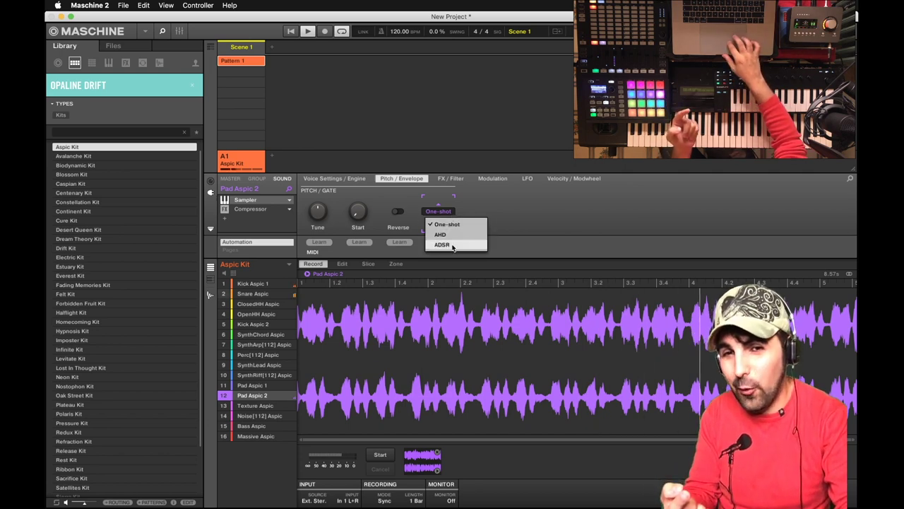
{"action": "left_click", "coordinate": [452, 245]}
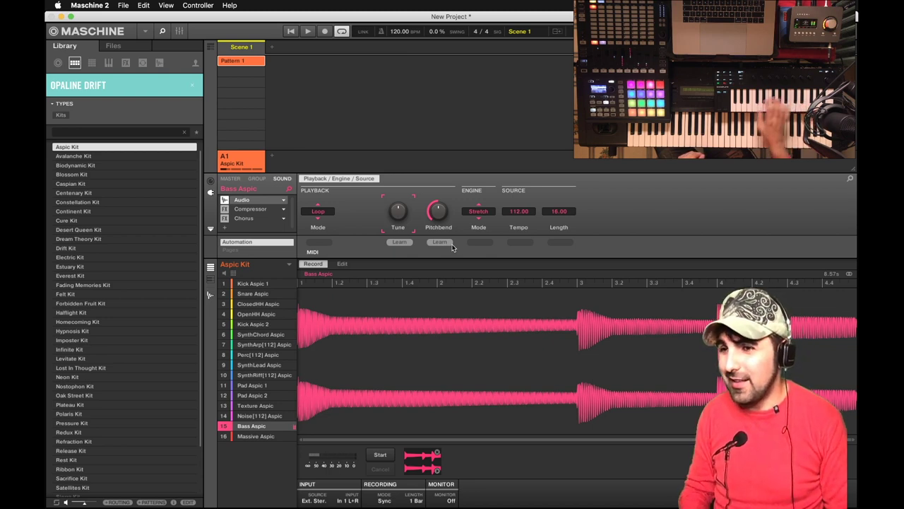
Replace the Audio module on Bass Aspic with the Sampler and set its envelope type to ADSR.
{"action": "left_click", "coordinate": [283, 203]}
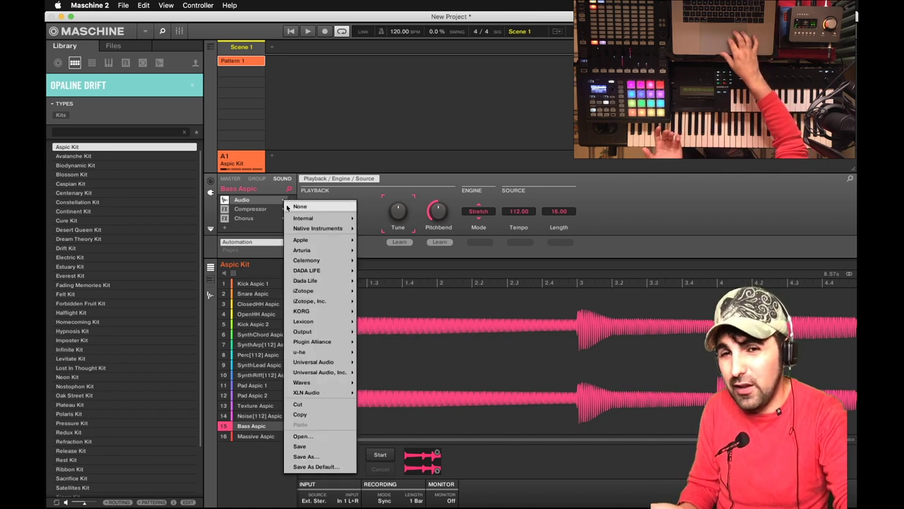
{"action": "mouse_move", "coordinate": [310, 220]}
{"action": "left_click", "coordinate": [375, 213]}
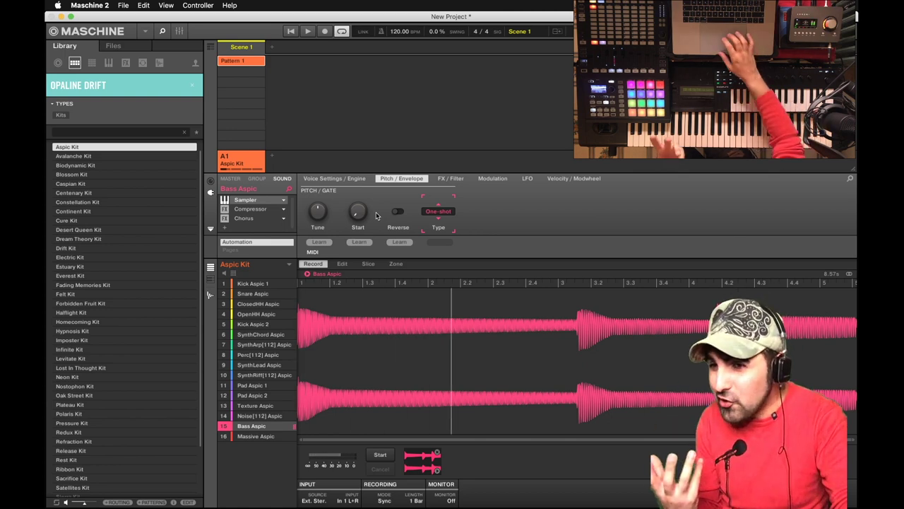
{"action": "left_click", "coordinate": [443, 212]}
{"action": "left_click", "coordinate": [443, 244]}
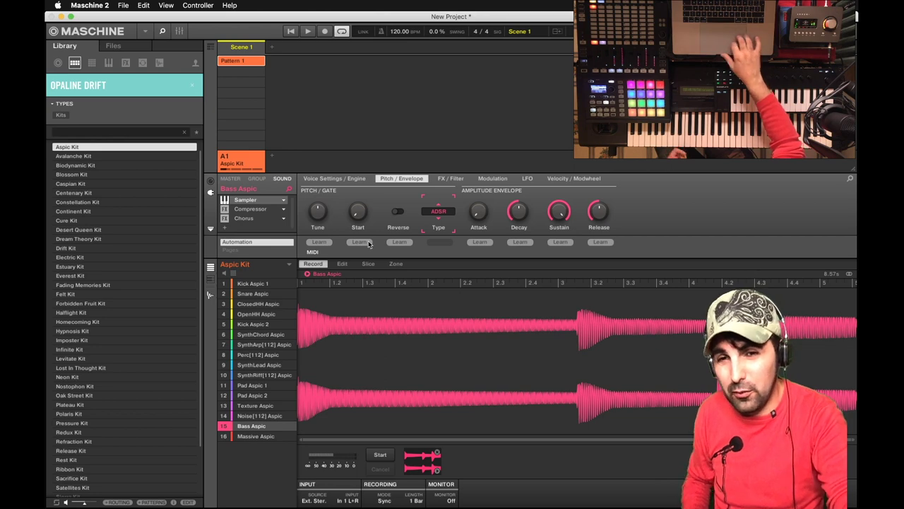
Shorten the Bass Aspic sample's play range in the sample editor to end at 187365, just before the second bass note.
{"action": "left_click", "coordinate": [342, 264]}
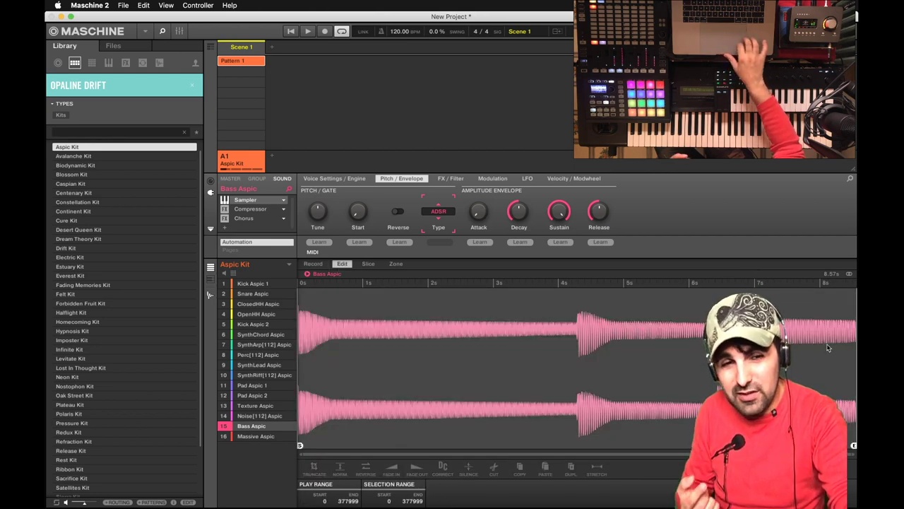
{"action": "left_click_drag", "start_coordinate": [854, 446], "coordinate": [572, 448]}
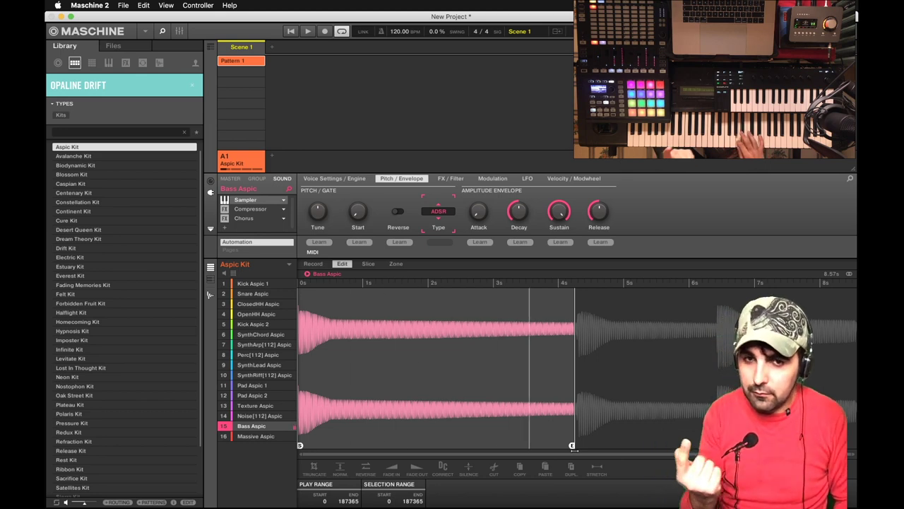
{"action": "mouse_move", "coordinate": [477, 505]}
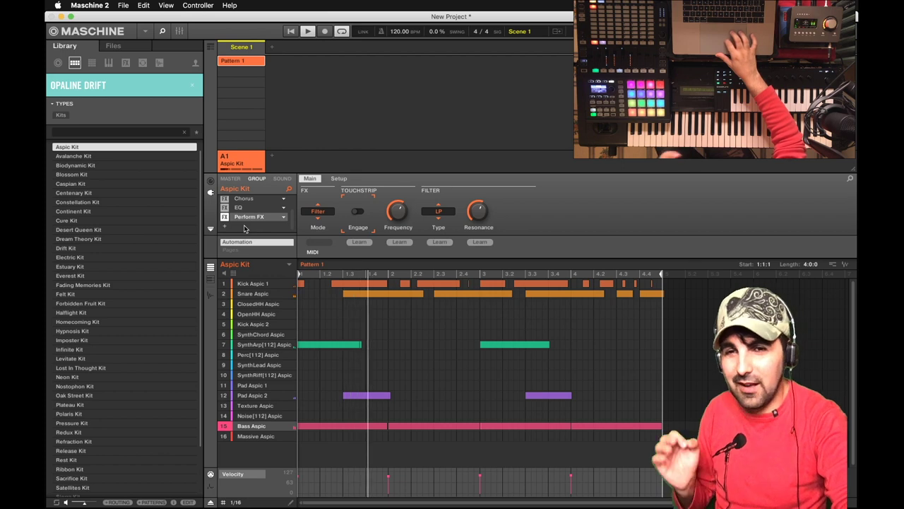
Add the internal Metaverb effect after Perform FX in the Aspic Kit group's effect chain.
{"action": "left_click", "coordinate": [245, 227]}
{"action": "mouse_move", "coordinate": [275, 243]}
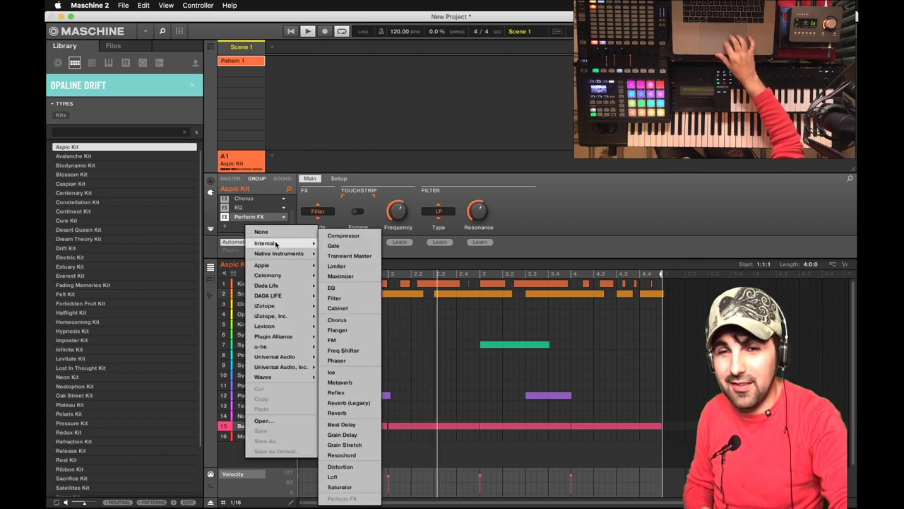
{"action": "left_click", "coordinate": [345, 382]}
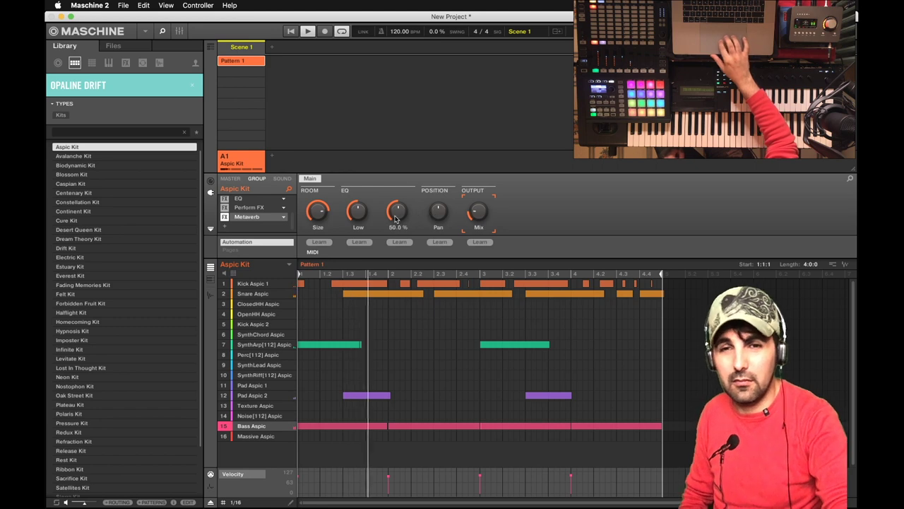
Adjust Metaverb's output mix and its high and low EQ on the Aspic Kit group.
{"action": "mouse_move", "coordinate": [395, 216]}
{"action": "left_mouse_down"}
{"action": "mouse_move", "coordinate": [394, 192]}
{"action": "mouse_move", "coordinate": [395, 200]}
{"action": "left_mouse_up"}
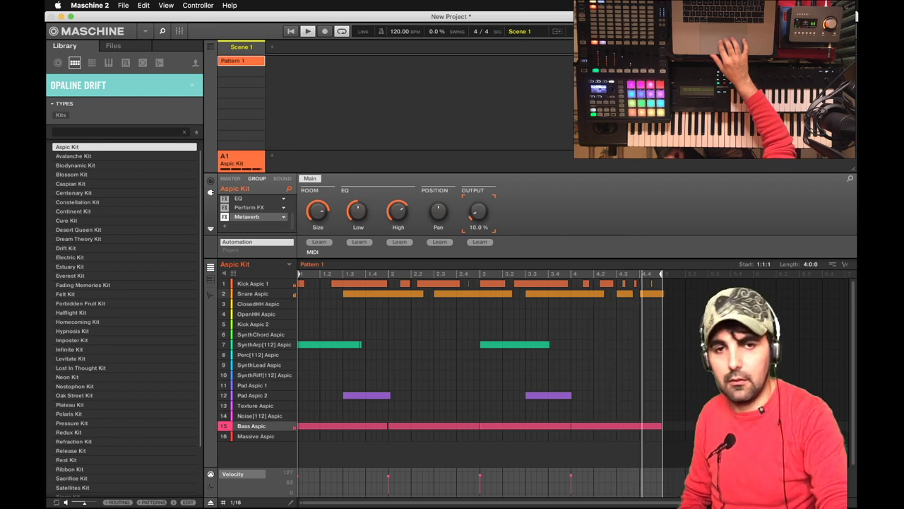
{"action": "left_click_drag", "start_coordinate": [483, 211], "coordinate": [482, 210]}
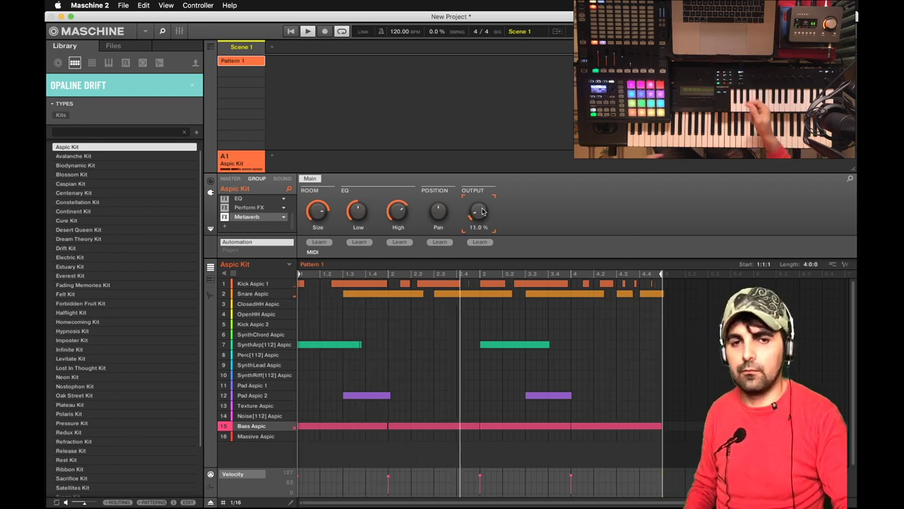
{"action": "left_click_drag", "start_coordinate": [482, 212], "coordinate": [482, 210]}
{"action": "left_click_drag", "start_coordinate": [399, 211], "coordinate": [399, 224]}
{"action": "left_click_drag", "start_coordinate": [357, 210], "coordinate": [357, 208]}
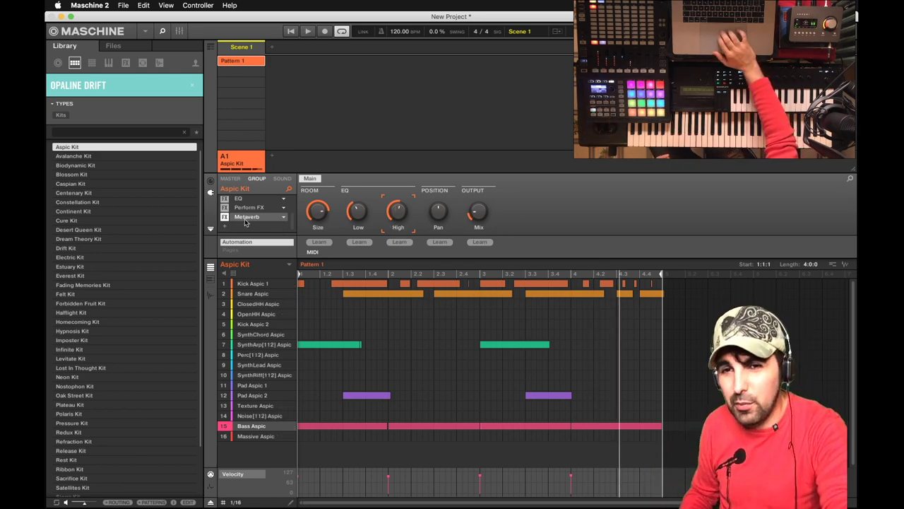
Add Native Instruments Solid Bus Comp (VST) after the Chorus on the Bass Aspic sound.
{"action": "left_click", "coordinate": [276, 181]}
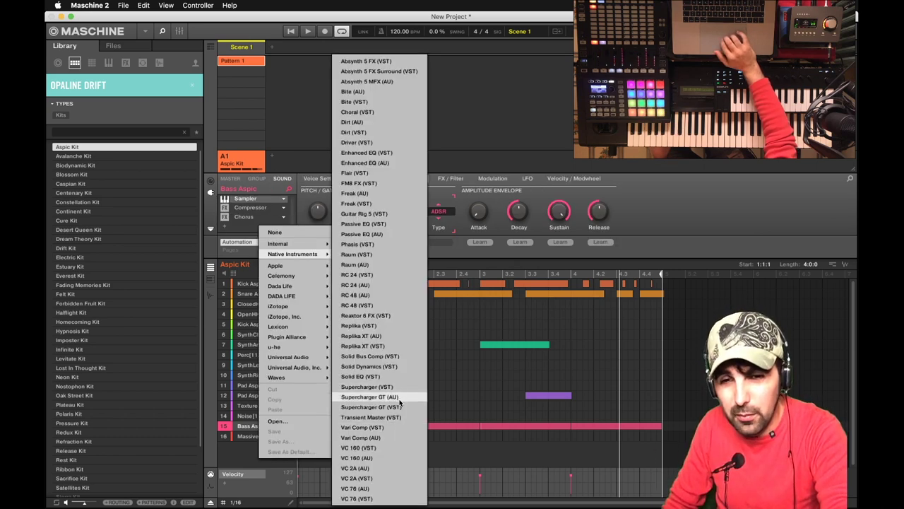
{"action": "left_click", "coordinate": [394, 359]}
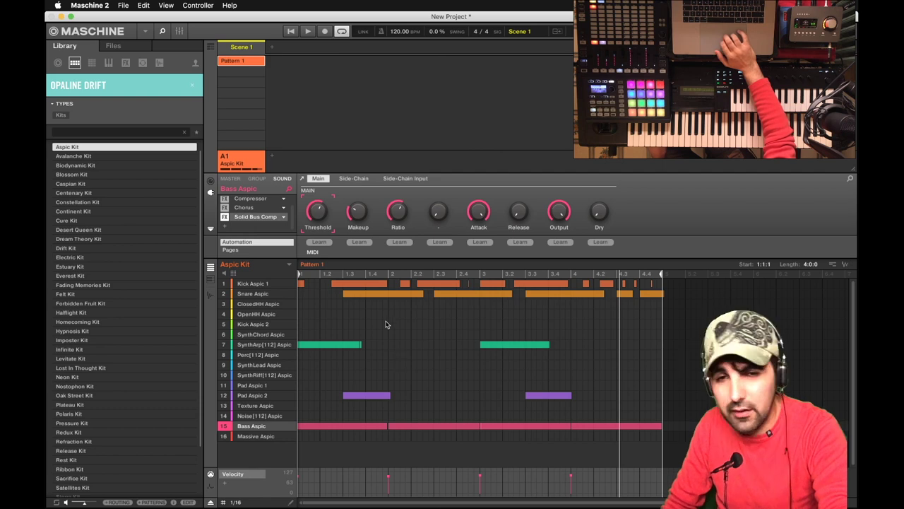
Set the side-chain input source of the Bass Aspic sound's Solid Bus Comp to Kick Aspic 1.
{"action": "left_click", "coordinate": [406, 179]}
{"action": "left_click", "coordinate": [318, 211]}
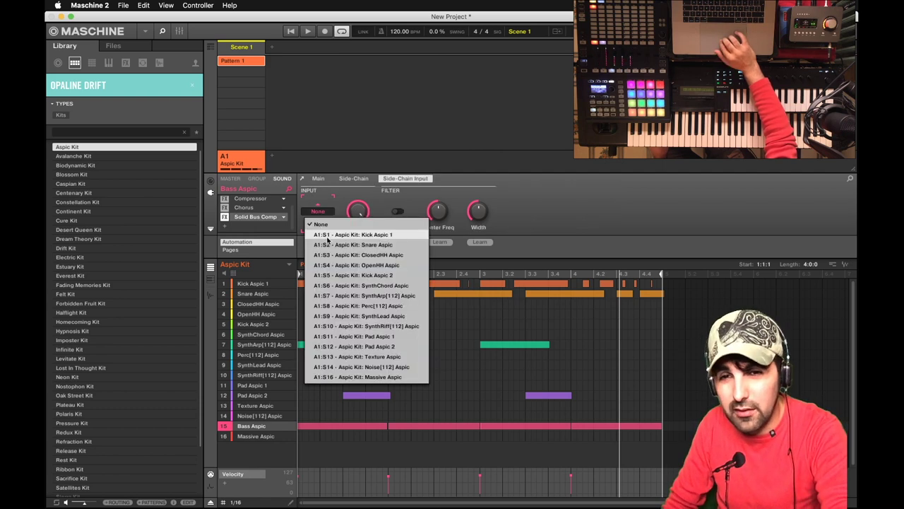
{"action": "left_click", "coordinate": [327, 236]}
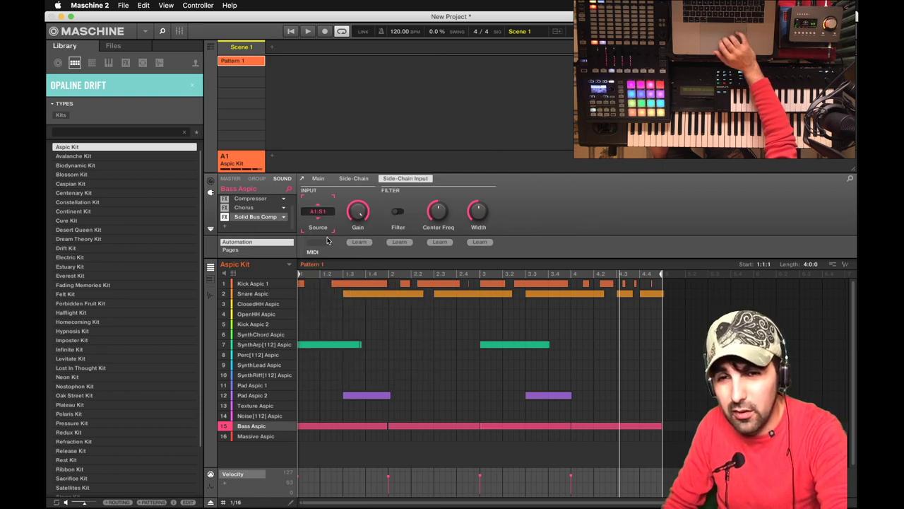
Turn on Solid Bus Comp's side-chain mode and set its SC Gain to -12.0 dB and Threshold to about 0.3 dB during playback.
{"action": "left_click", "coordinate": [346, 179]}
{"action": "key", "text": "space"}
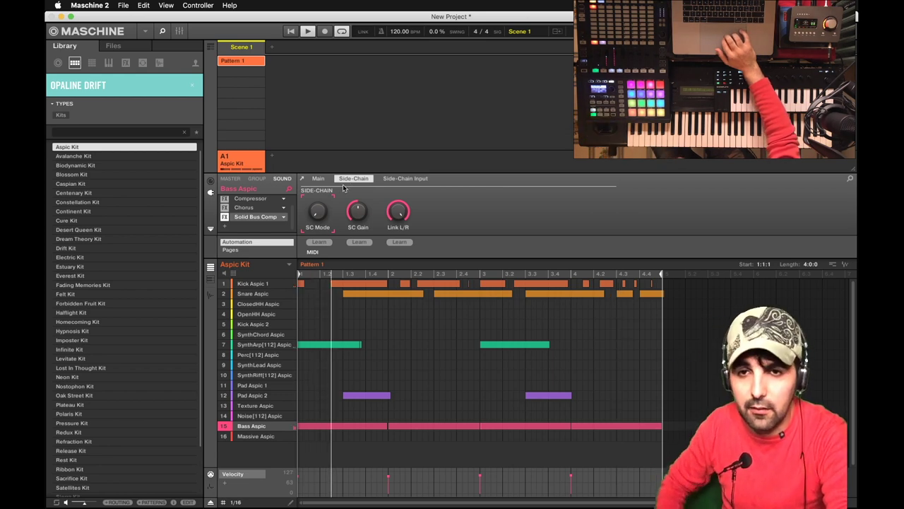
{"action": "left_click_drag", "start_coordinate": [318, 211], "coordinate": [318, 173]}
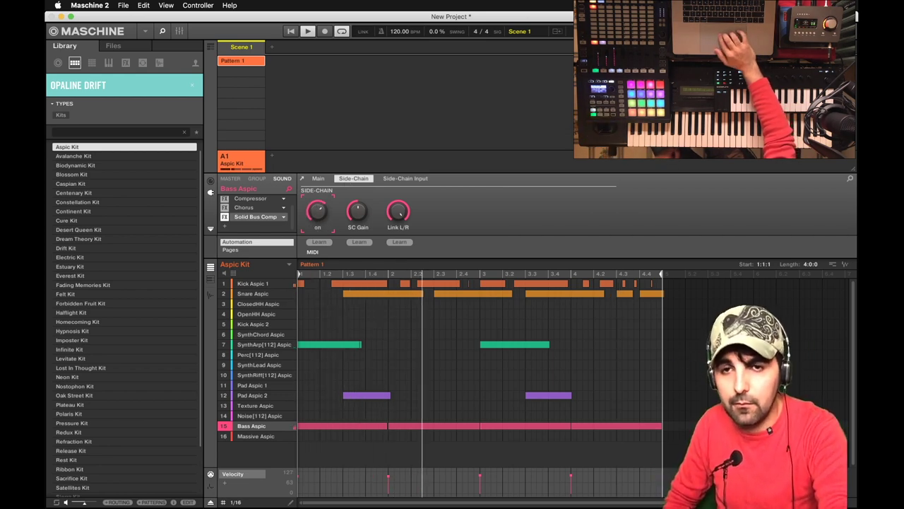
{"action": "left_click_drag", "start_coordinate": [358, 211], "coordinate": [358, 252]}
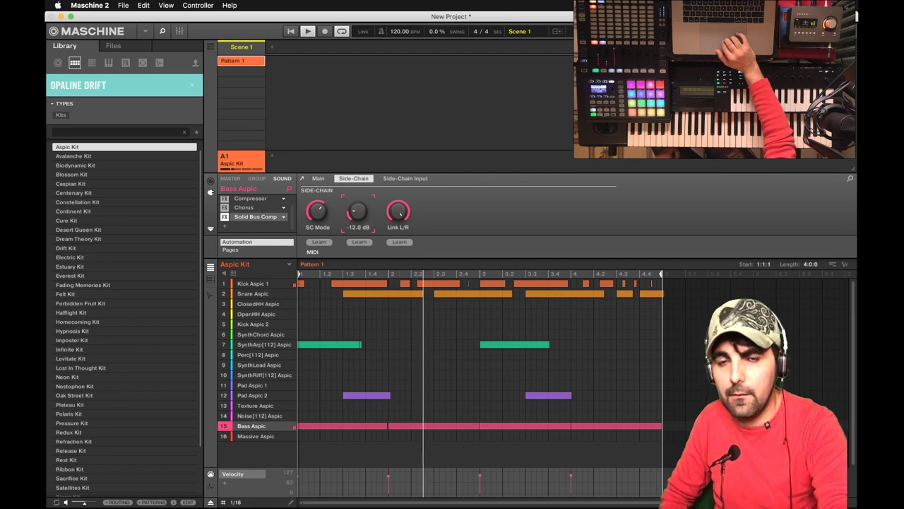
{"action": "left_click", "coordinate": [318, 178]}
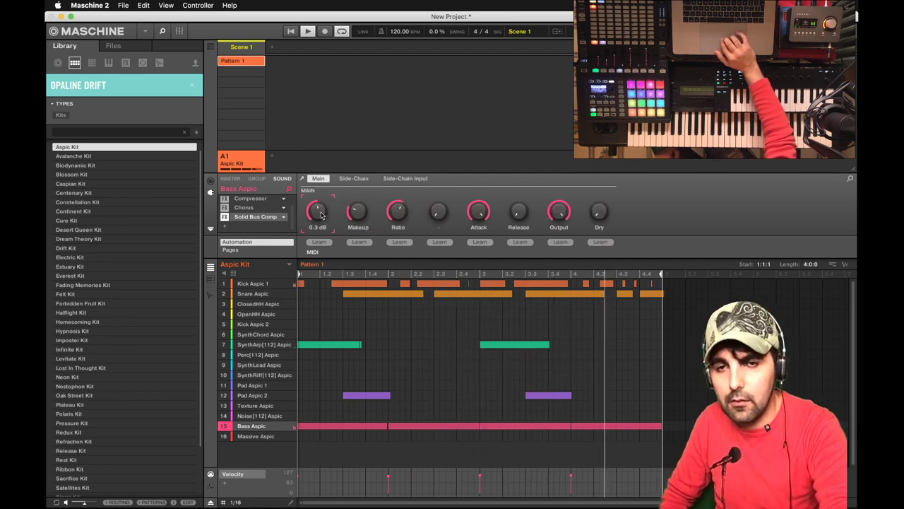
Lower the velocity of the last Bass Aspic note, starting at bar 4.
{"action": "left_click", "coordinate": [549, 427]}
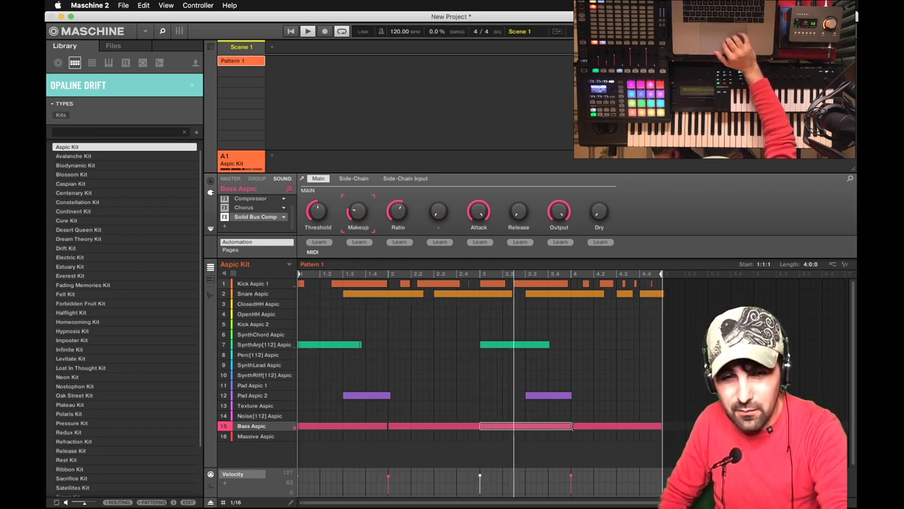
{"action": "left_click", "coordinate": [574, 426]}
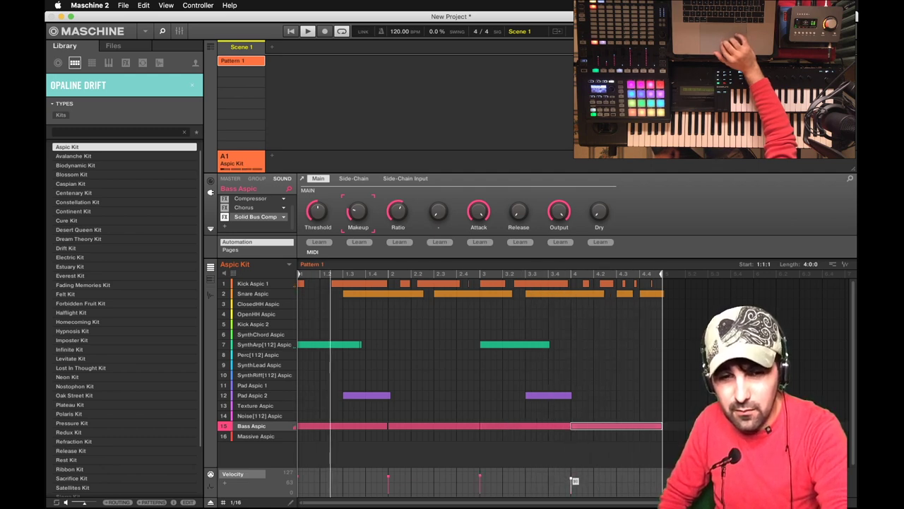
{"action": "left_click_drag", "start_coordinate": [571, 478], "coordinate": [571, 481]}
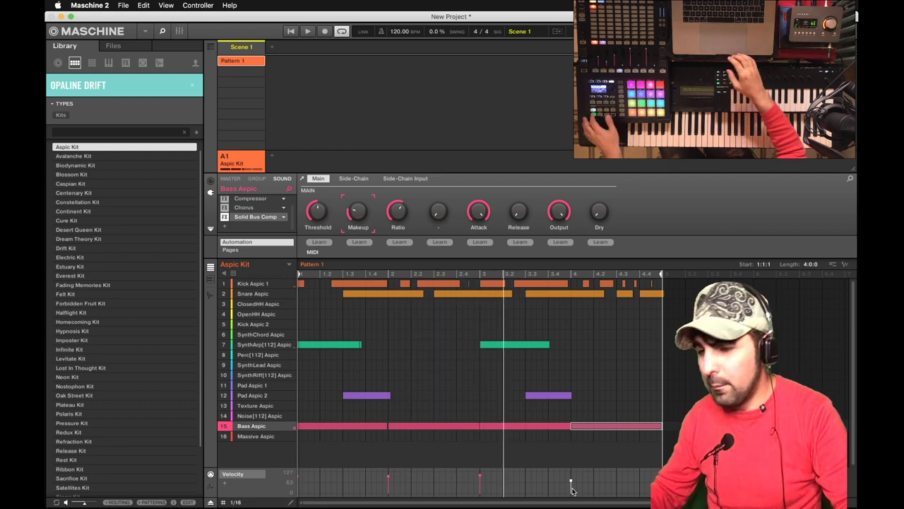
Add a second group to the project and narrow the library's instruments to Massive X.
{"action": "left_click", "coordinate": [274, 156]}
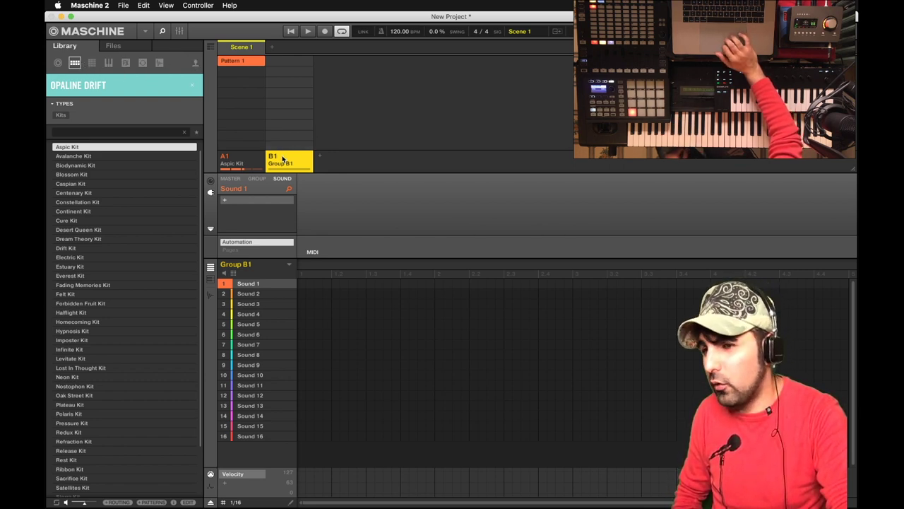
{"action": "left_click", "coordinate": [109, 64]}
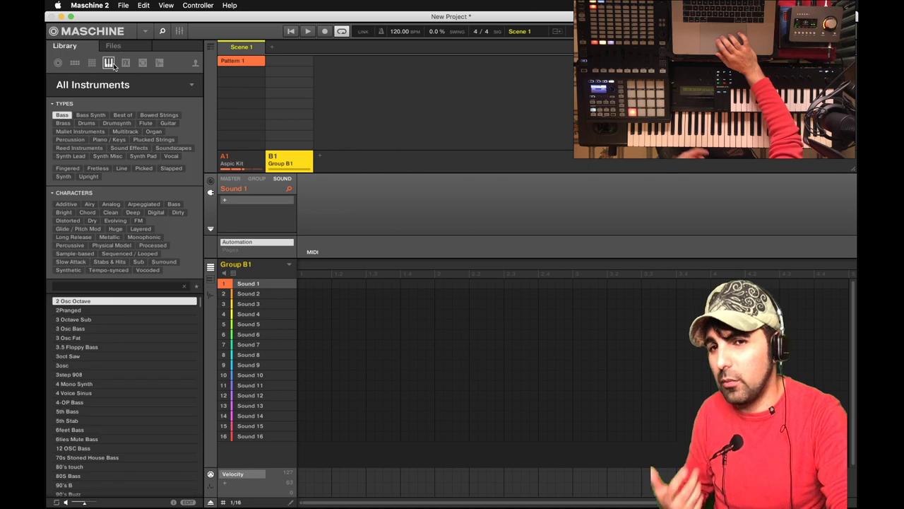
{"action": "left_click", "coordinate": [192, 86]}
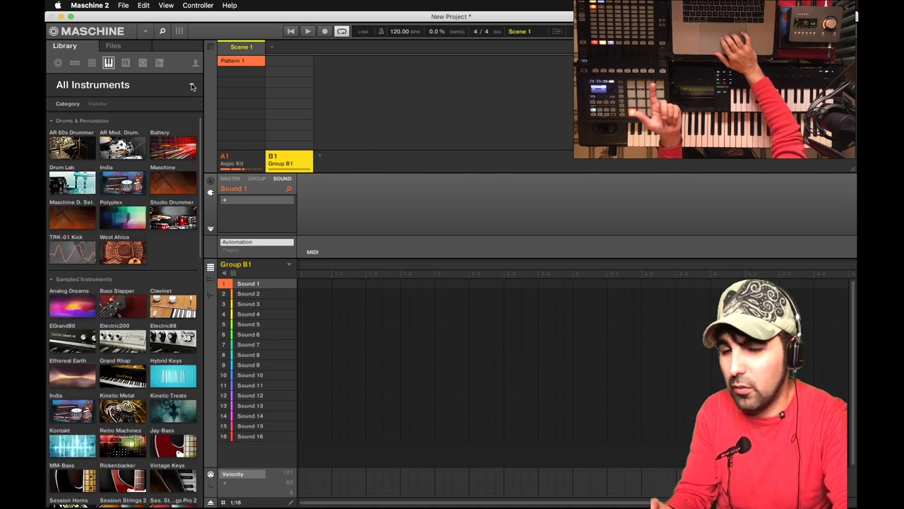
{"action": "scroll", "coordinate": [147, 300], "scroll_direction": "down", "scroll_amount": 5}
{"action": "scroll", "coordinate": [147, 301], "scroll_direction": "down", "scroll_amount": 1}
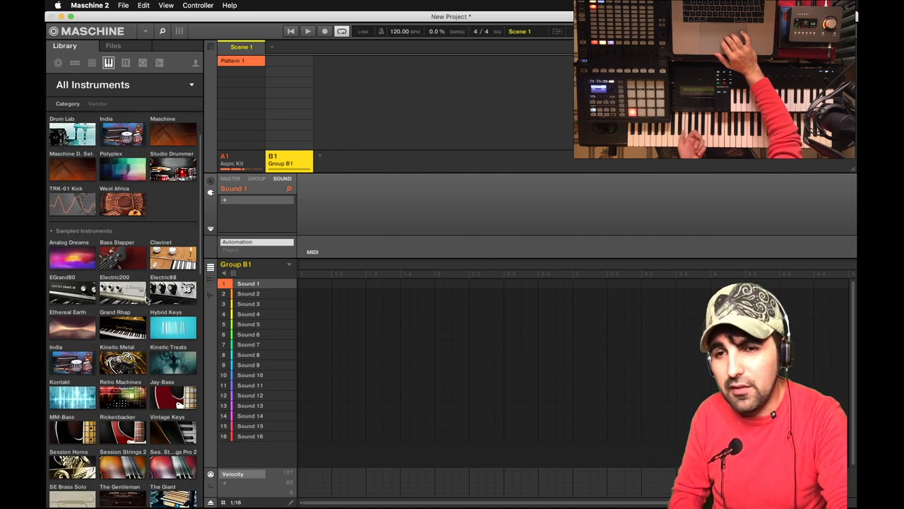
{"action": "scroll", "coordinate": [147, 301], "scroll_direction": "down", "scroll_amount": 8}
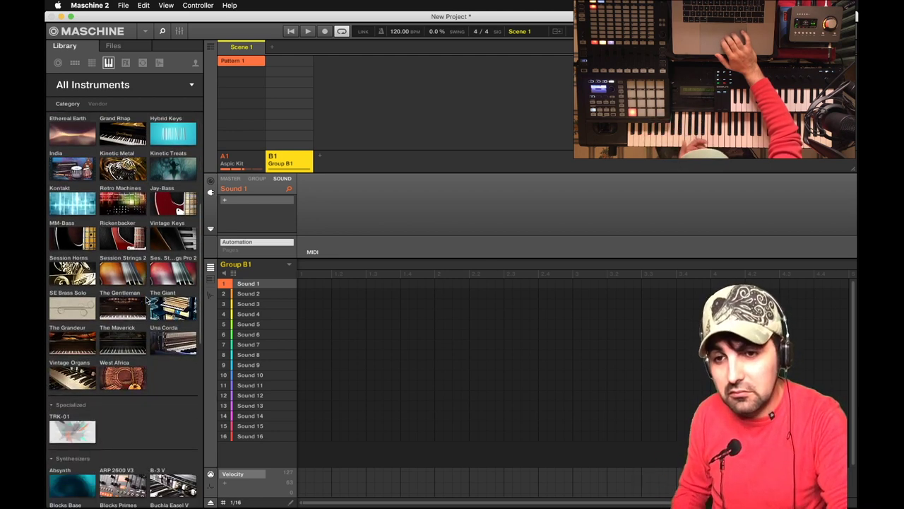
{"action": "scroll", "coordinate": [146, 301], "scroll_direction": "down", "scroll_amount": 8}
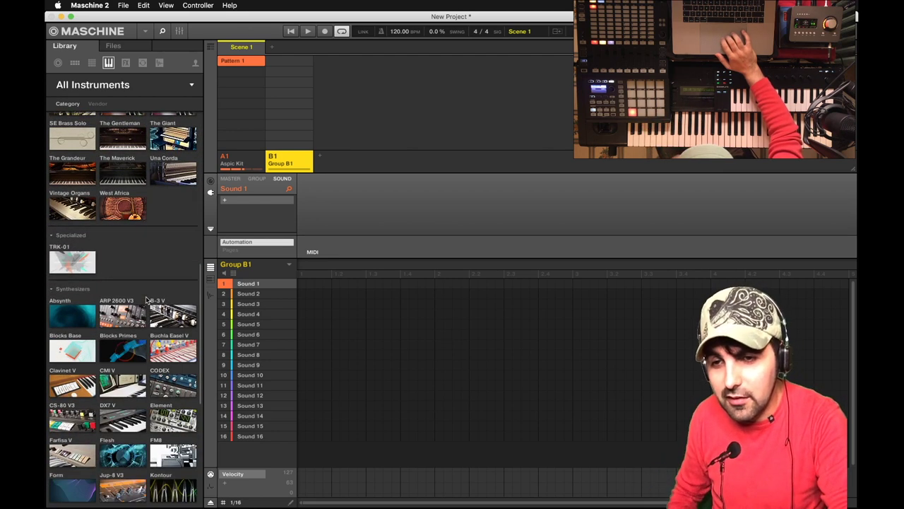
{"action": "scroll", "coordinate": [147, 300], "scroll_direction": "down", "scroll_amount": 5}
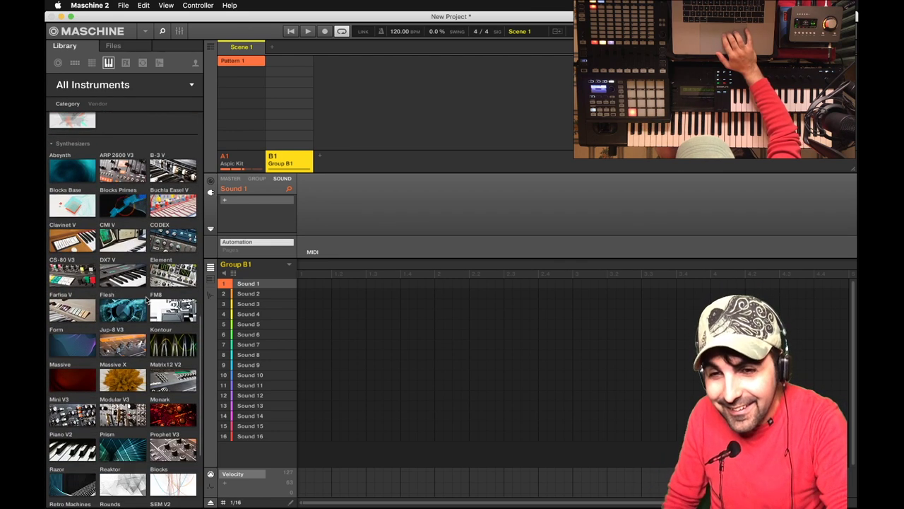
{"action": "left_click", "coordinate": [127, 380]}
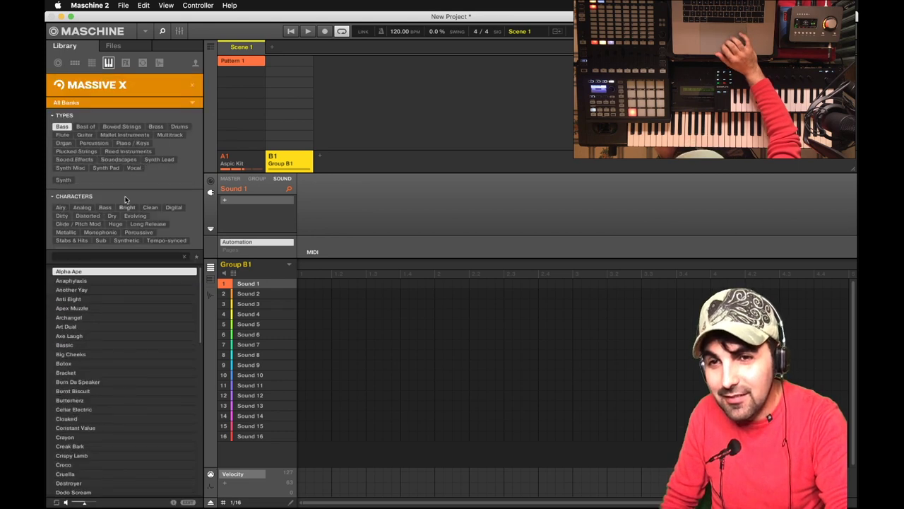
Load the Massive X preset Alternate Tone from the Best of type onto Sound 1 of the new group.
{"action": "left_click", "coordinate": [92, 129]}
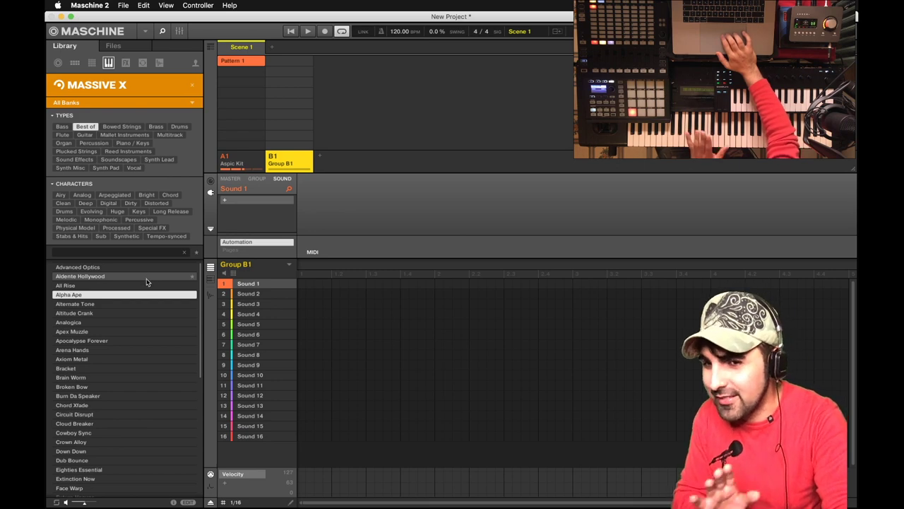
{"action": "left_click", "coordinate": [144, 304]}
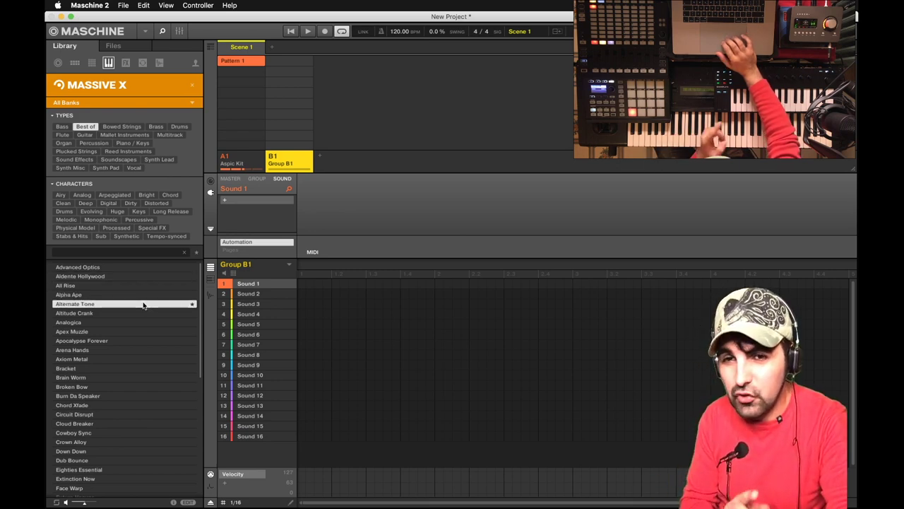
{"action": "double_click", "coordinate": [144, 306]}
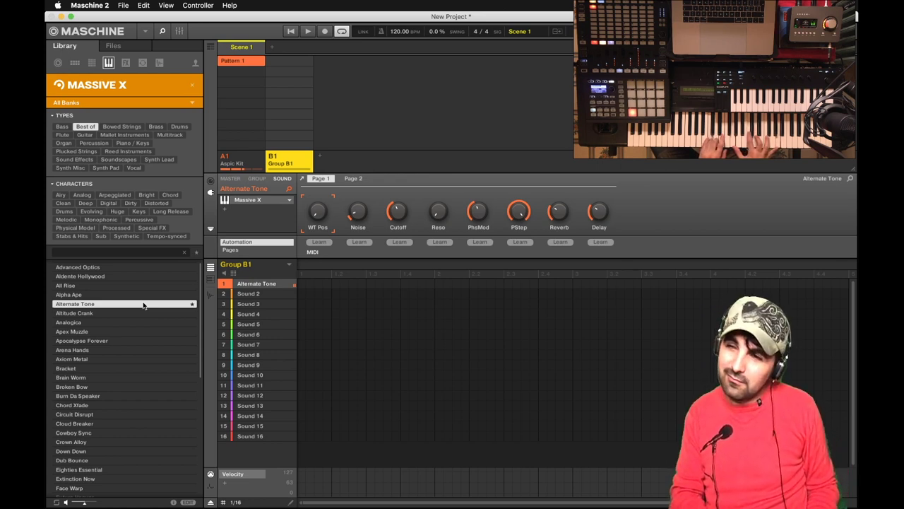
Record an eight-bar melody with Alternate Tone into a new pattern of the second group and play it back.
{"action": "key", "text": "space"}
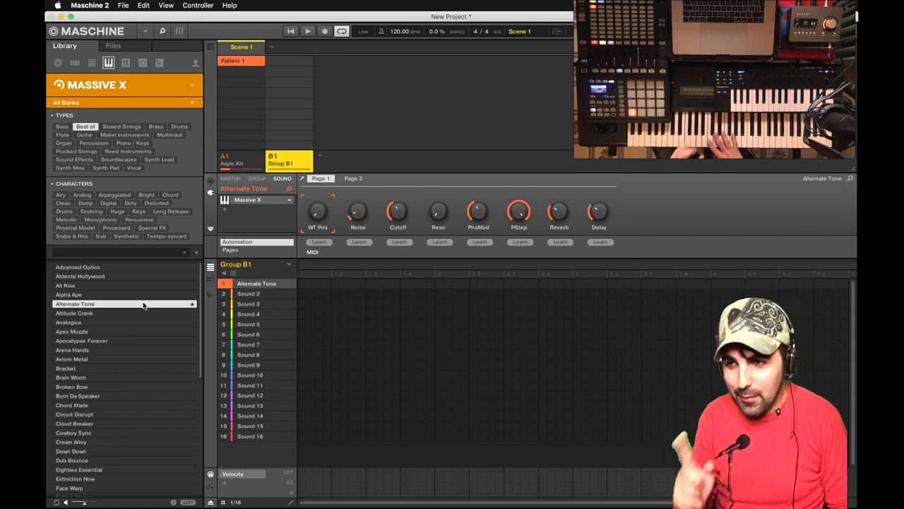
{"action": "key", "text": "space"}
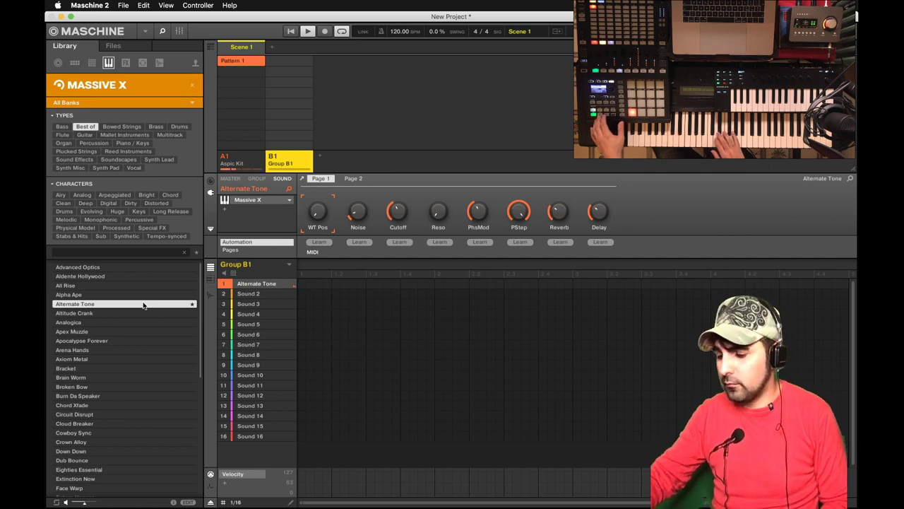
{"action": "key", "text": "r"}
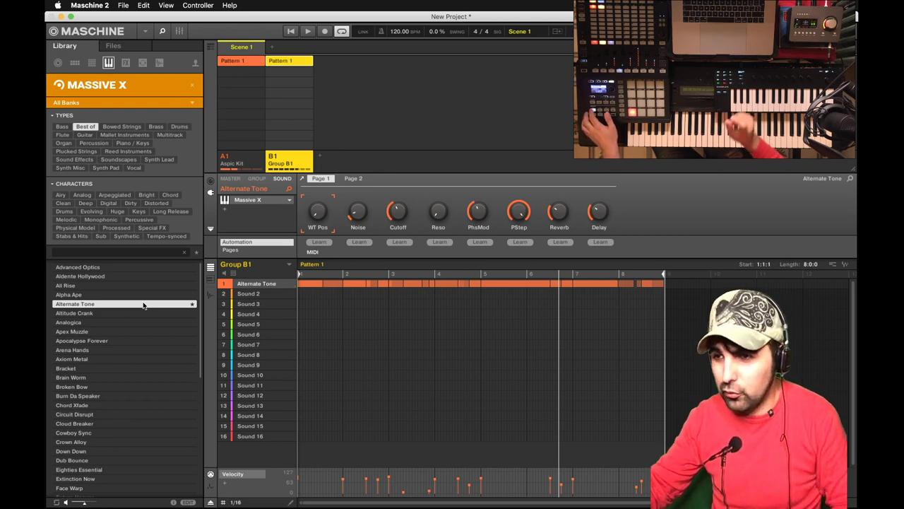
{"action": "key", "text": "space"}
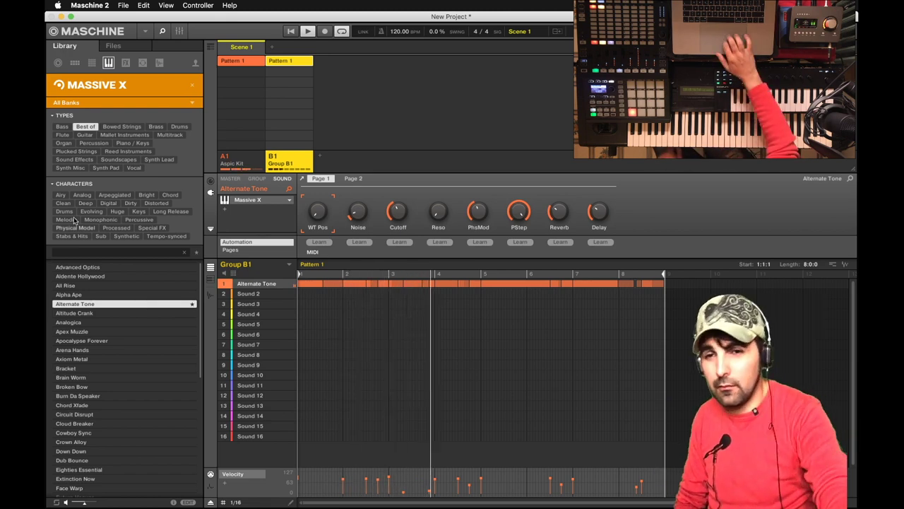
Shorten the first low note of the Alternate Tone pattern in the piano roll to end just before bar 2.
{"action": "left_click", "coordinate": [209, 280]}
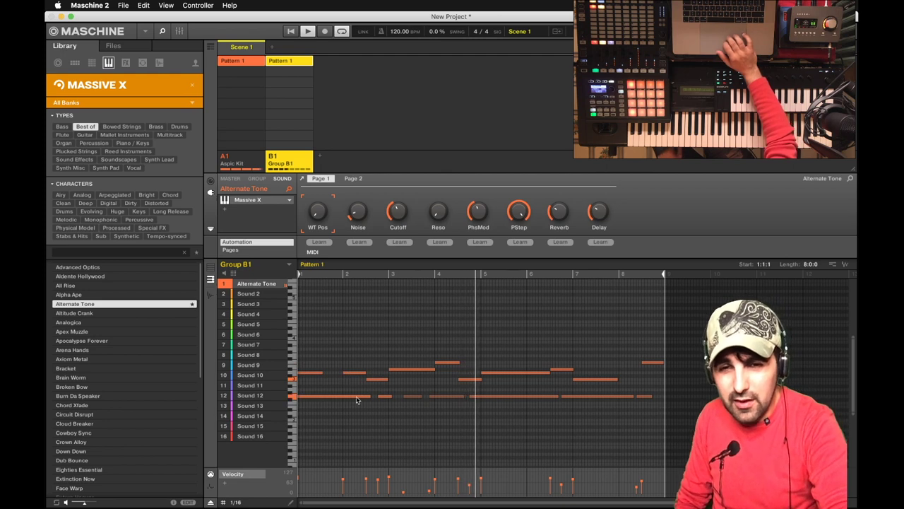
{"action": "left_click_drag", "start_coordinate": [370, 387], "coordinate": [328, 387]}
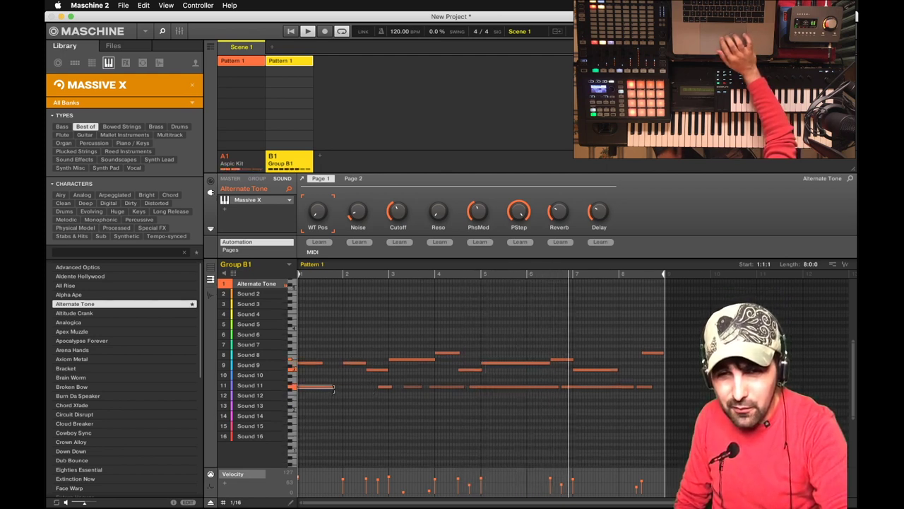
{"action": "left_click_drag", "start_coordinate": [328, 387], "coordinate": [336, 387]}
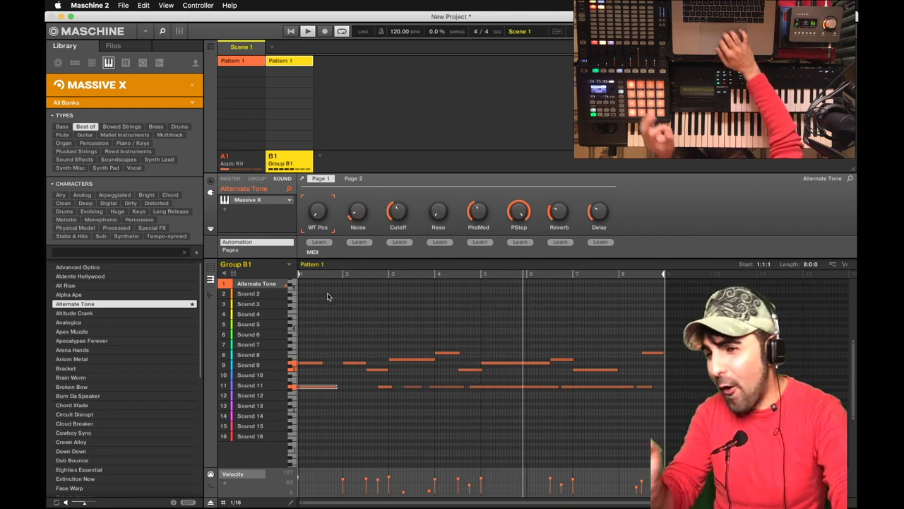
Add Waves OneKnob Pumper (s) (AU) as a group effect on Group B1.
{"action": "left_click", "coordinate": [256, 178]}
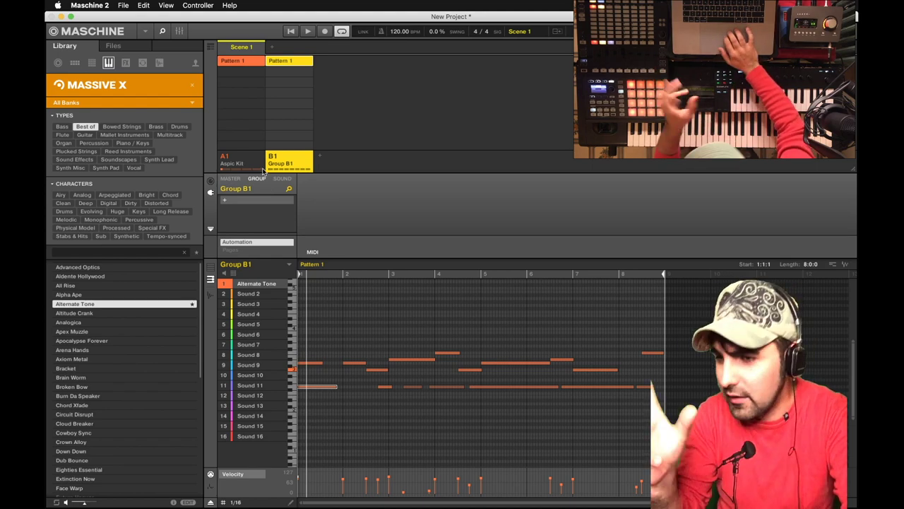
{"action": "left_click", "coordinate": [255, 200]}
{"action": "mouse_move", "coordinate": [272, 350]}
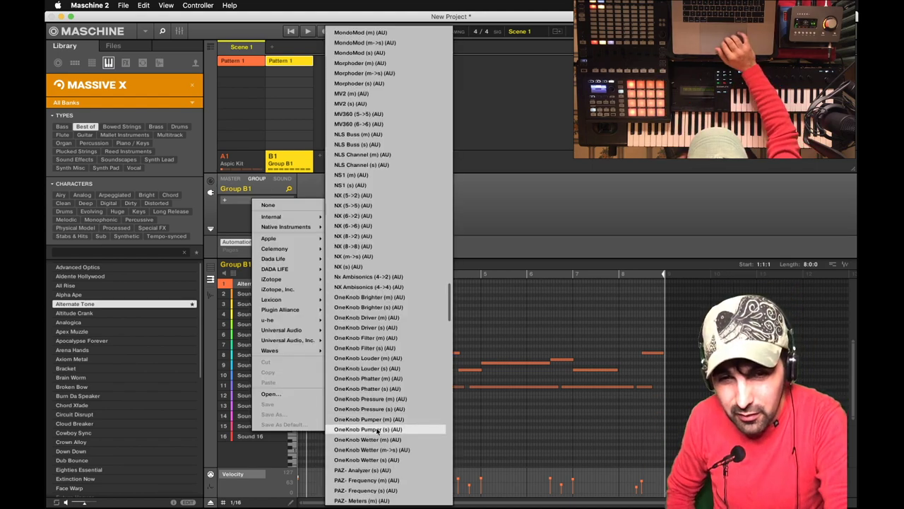
{"action": "left_click", "coordinate": [378, 429]}
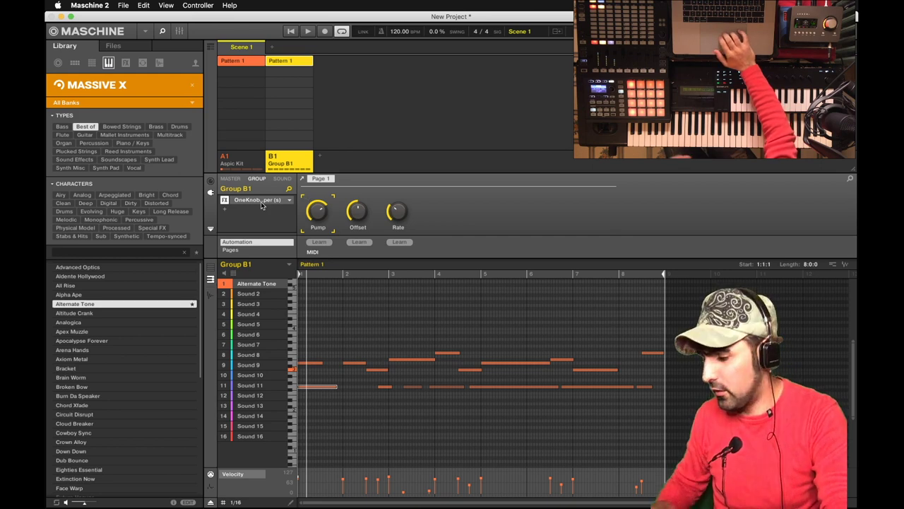
Lower OneKnob Pumper's pump amount to about 3 in its plug-in interface while the pattern plays.
{"action": "key", "text": "space"}
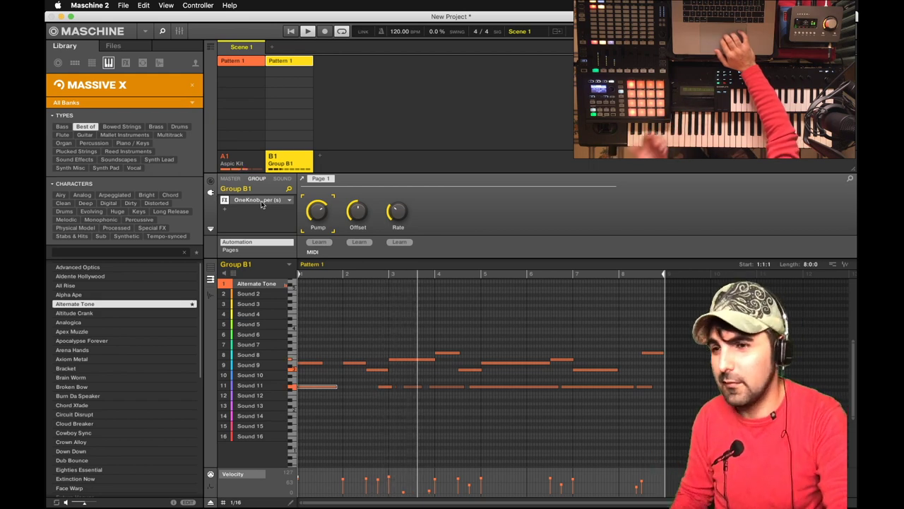
{"action": "left_click", "coordinate": [261, 201]}
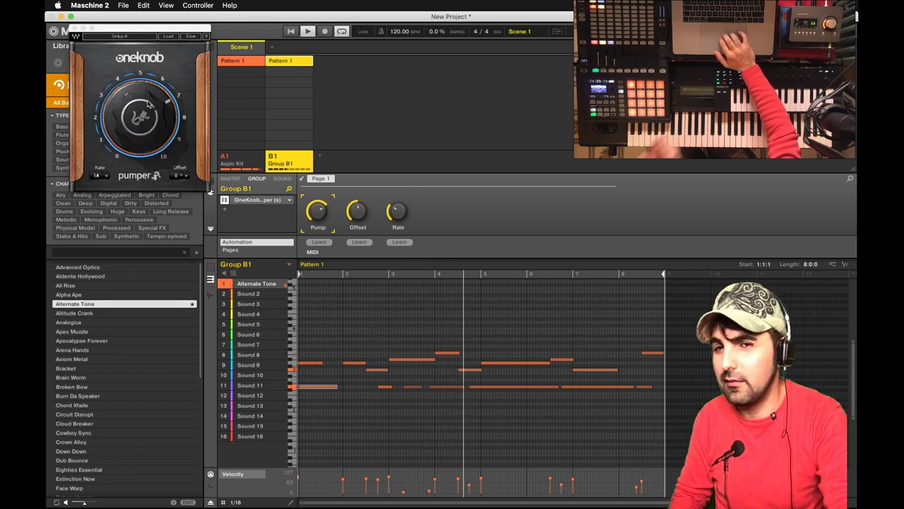
{"action": "left_click_drag", "start_coordinate": [149, 104], "coordinate": [149, 126]}
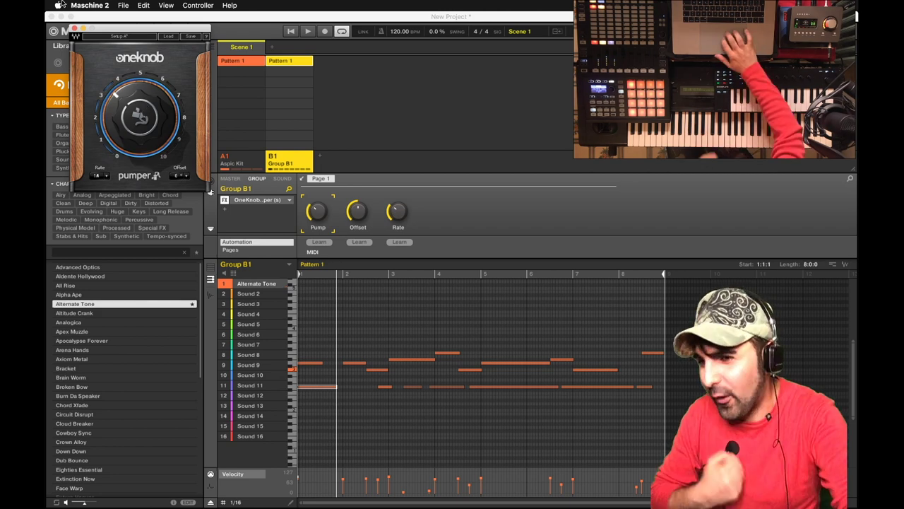
Add the internal Maximizer as a group effect on the Aspic Kit and play the beat through it.
{"action": "left_click", "coordinate": [228, 179]}
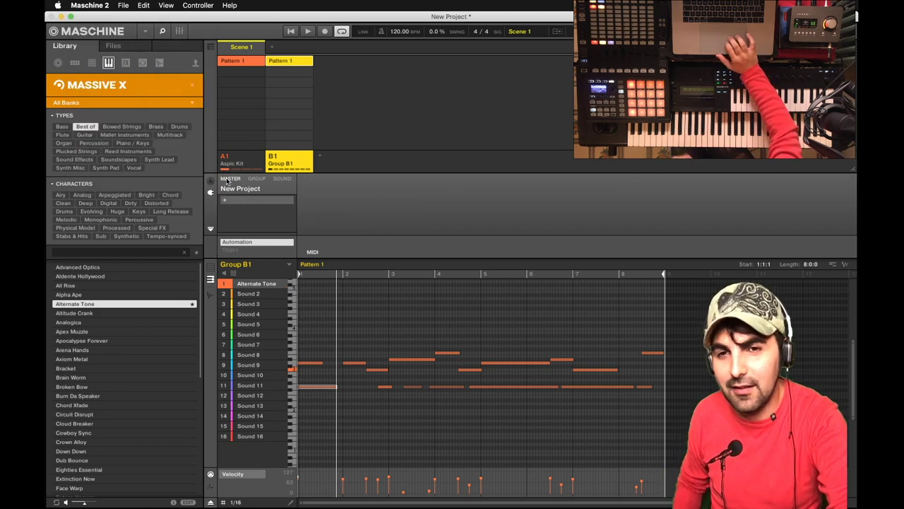
{"action": "left_click", "coordinate": [245, 164]}
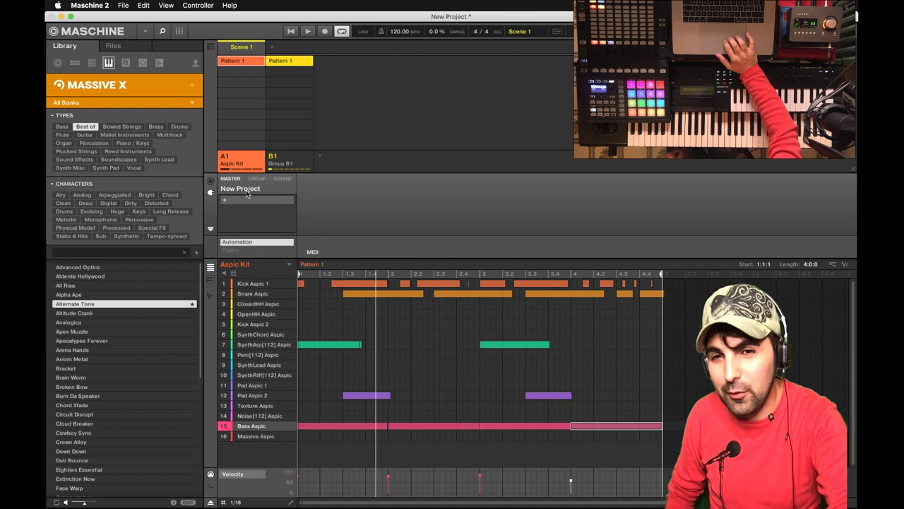
{"action": "left_click", "coordinate": [257, 178]}
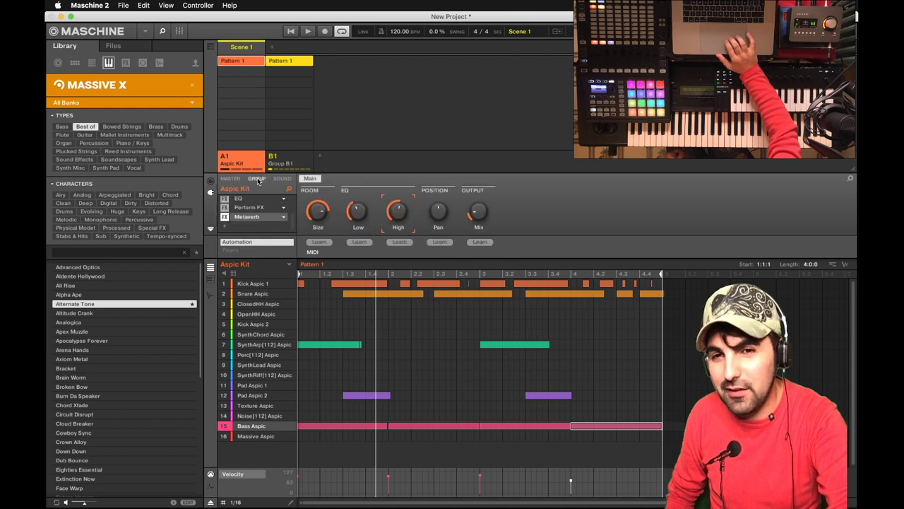
{"action": "left_click", "coordinate": [248, 228]}
{"action": "mouse_move", "coordinate": [284, 245]}
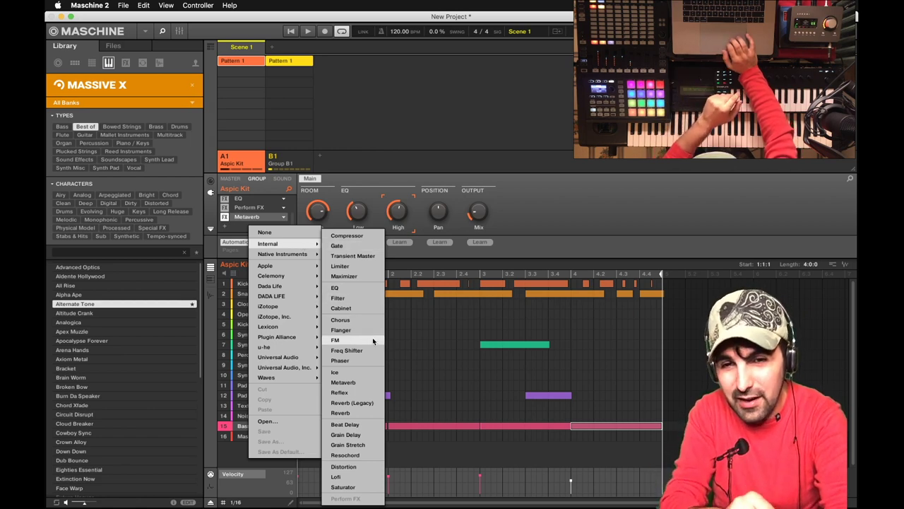
{"action": "left_click", "coordinate": [350, 276]}
{"action": "key", "text": "space"}
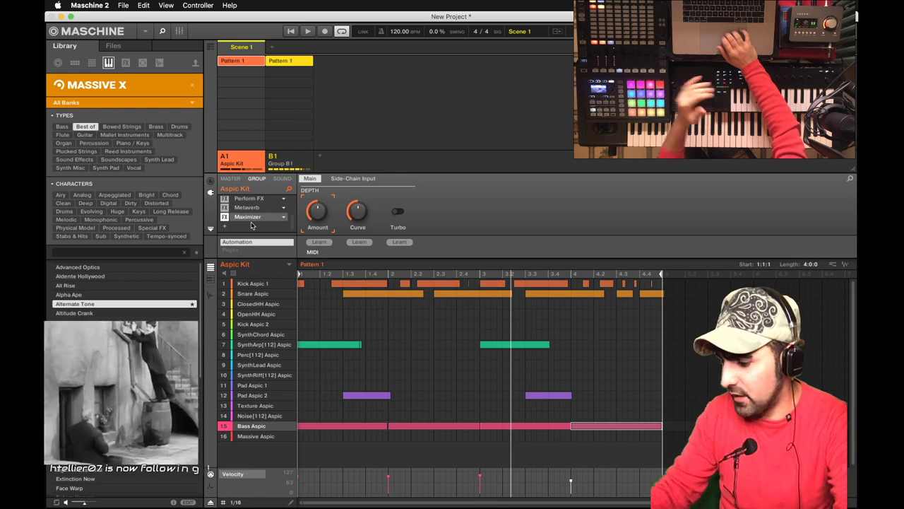
Play the beat and check the group levels and the individual Aspic Kit sound levels in the mixer.
{"action": "key", "text": "space"}
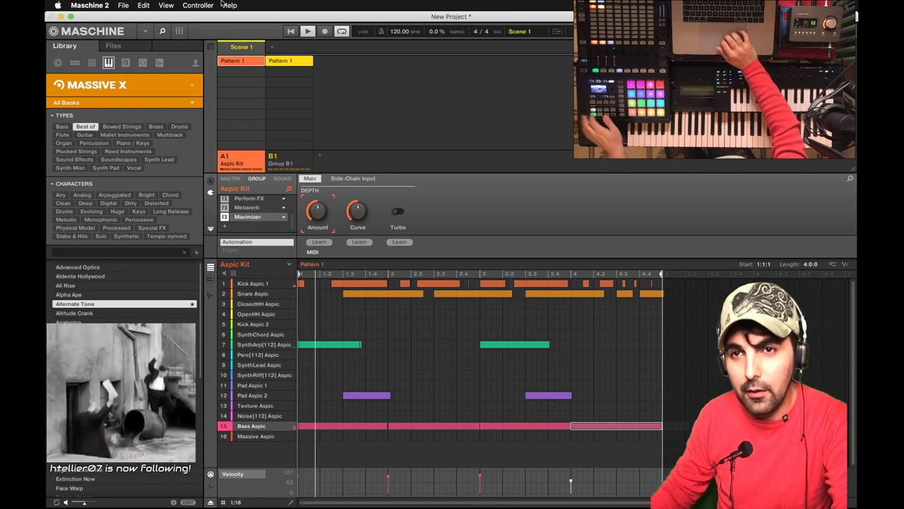
{"action": "left_click", "coordinate": [180, 33]}
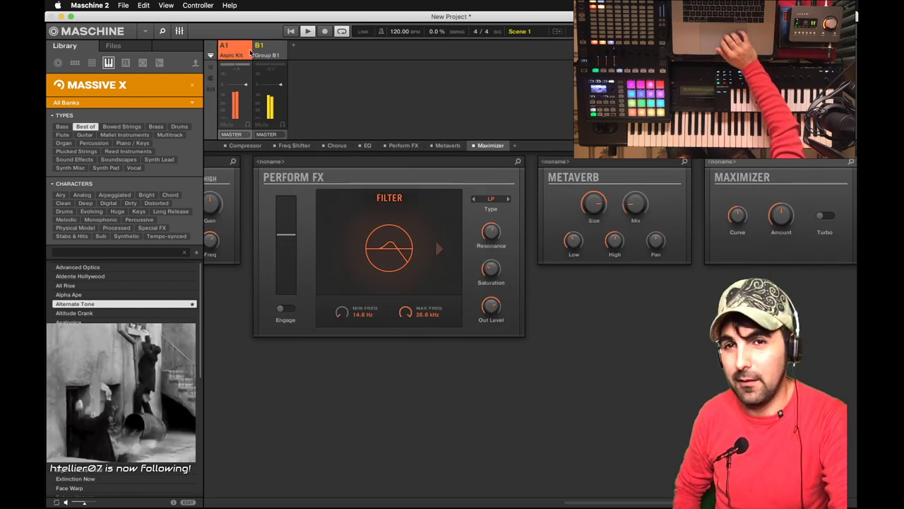
{"action": "left_click", "coordinate": [180, 33]}
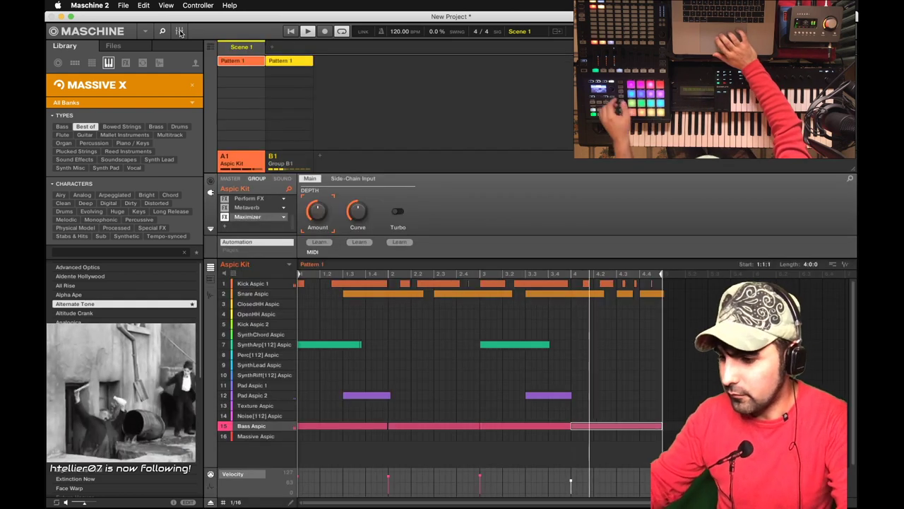
{"action": "left_click", "coordinate": [284, 179]}
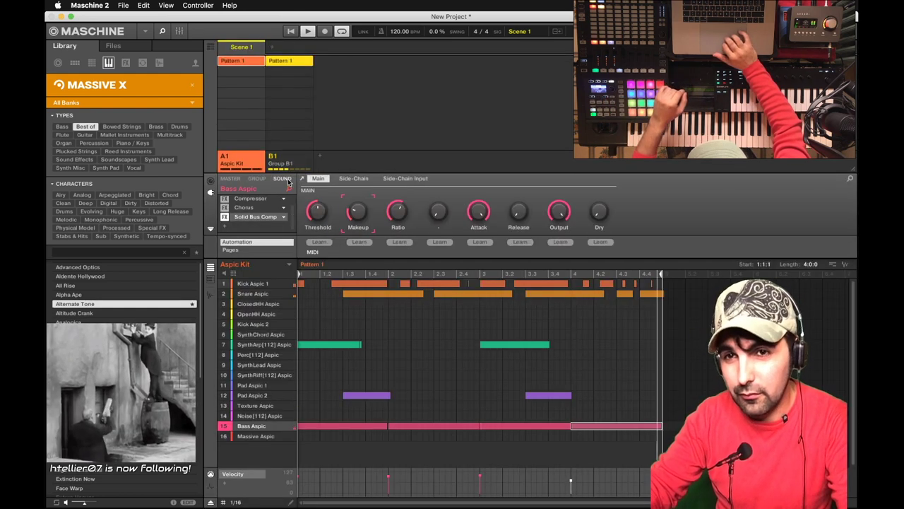
{"action": "left_click", "coordinate": [180, 32]}
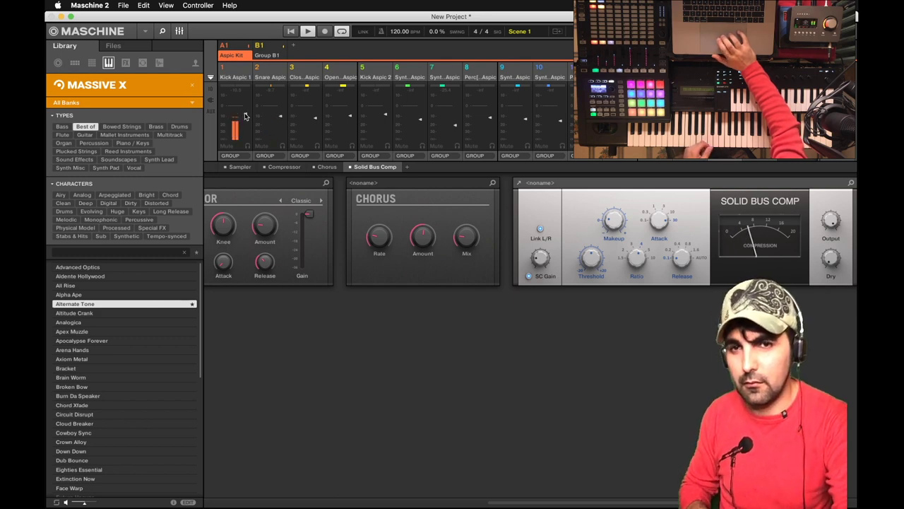
{"action": "left_click", "coordinate": [179, 31]}
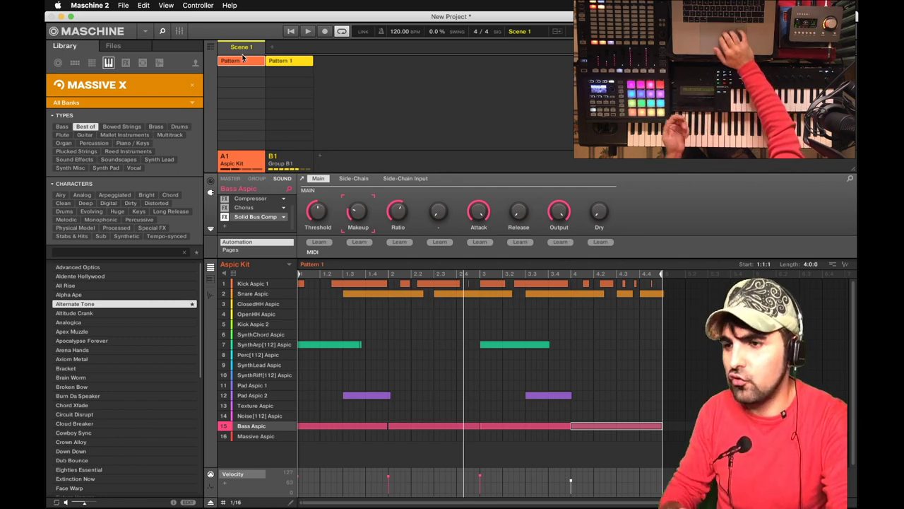
{"action": "key", "text": "space"}
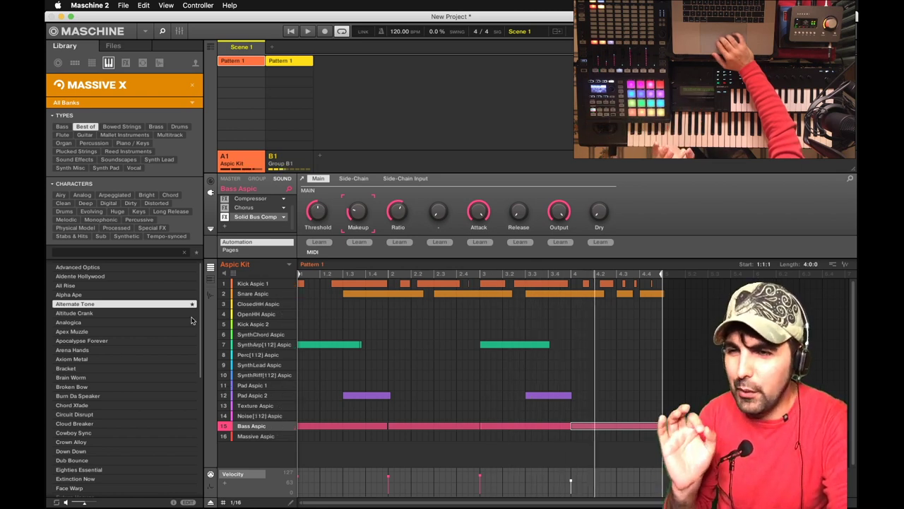
Replace the Bass Aspic sound with the MINI V bass preset Basso and audition it in the pattern.
{"action": "left_click", "coordinate": [194, 85]}
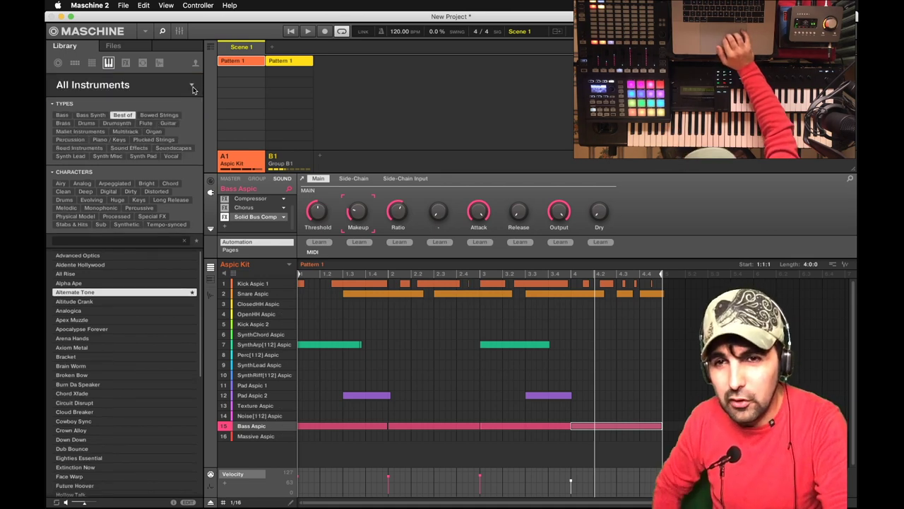
{"action": "left_click", "coordinate": [191, 85]}
{"action": "left_click", "coordinate": [69, 337]}
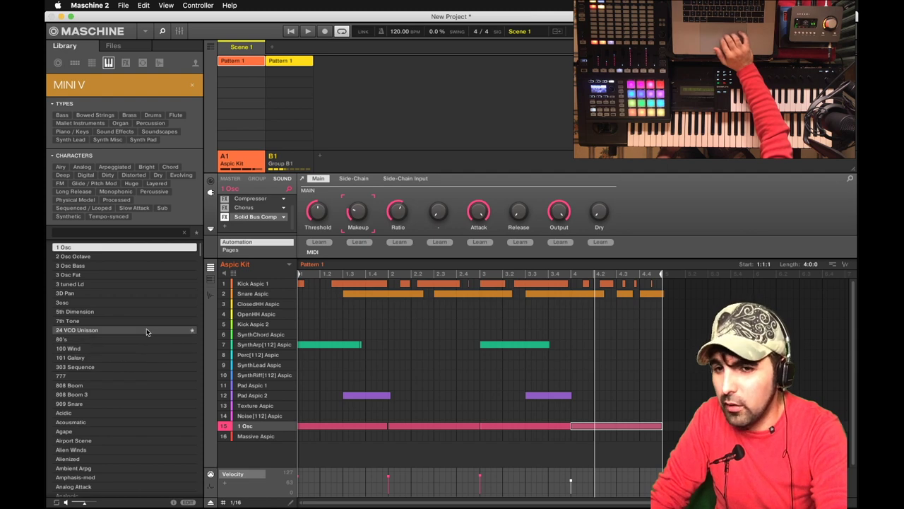
{"action": "scroll", "coordinate": [154, 383], "scroll_direction": "down", "scroll_amount": 5}
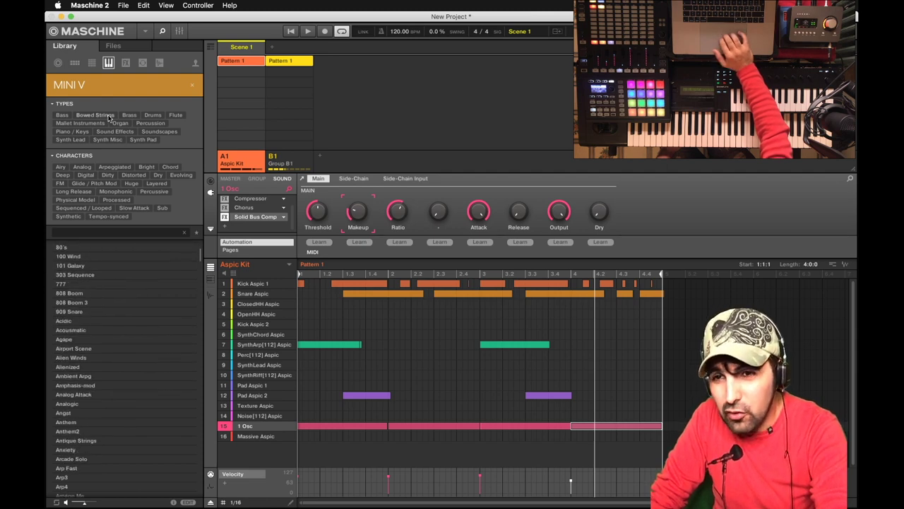
{"action": "left_click", "coordinate": [62, 115]}
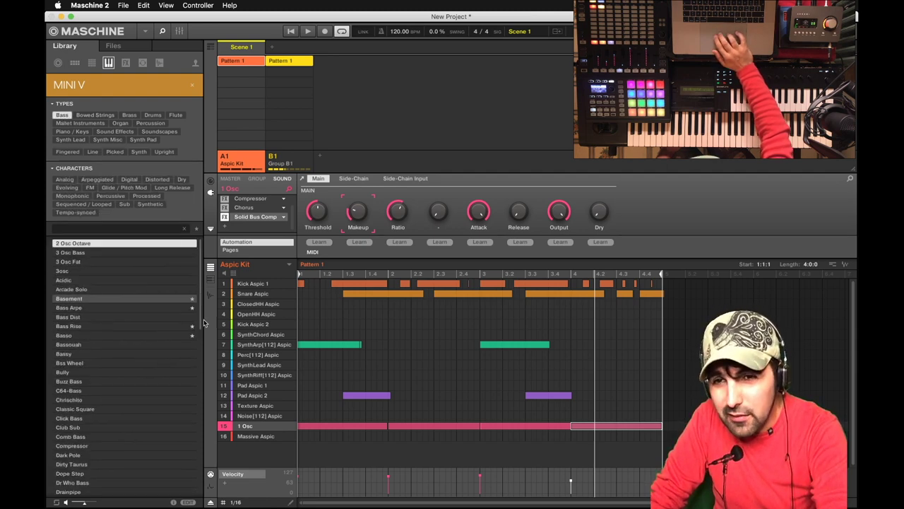
{"action": "left_click", "coordinate": [120, 338]}
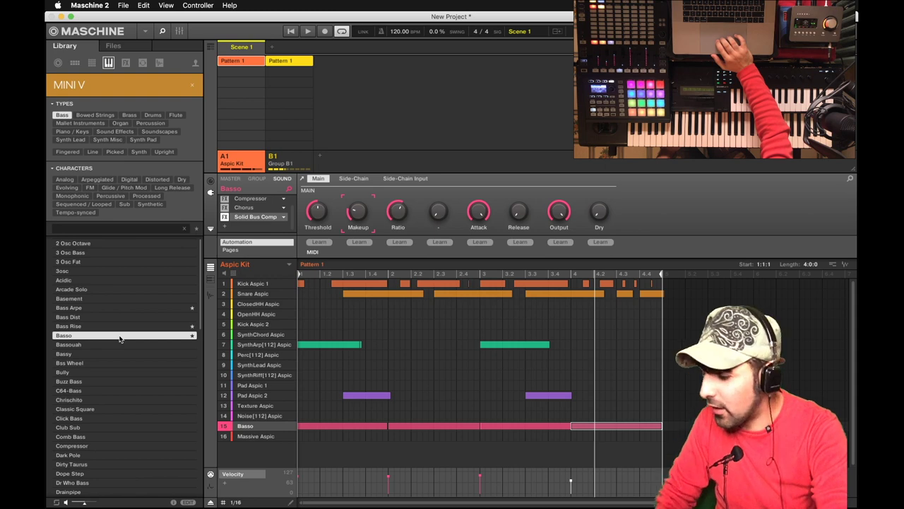
{"action": "key", "text": "space"}
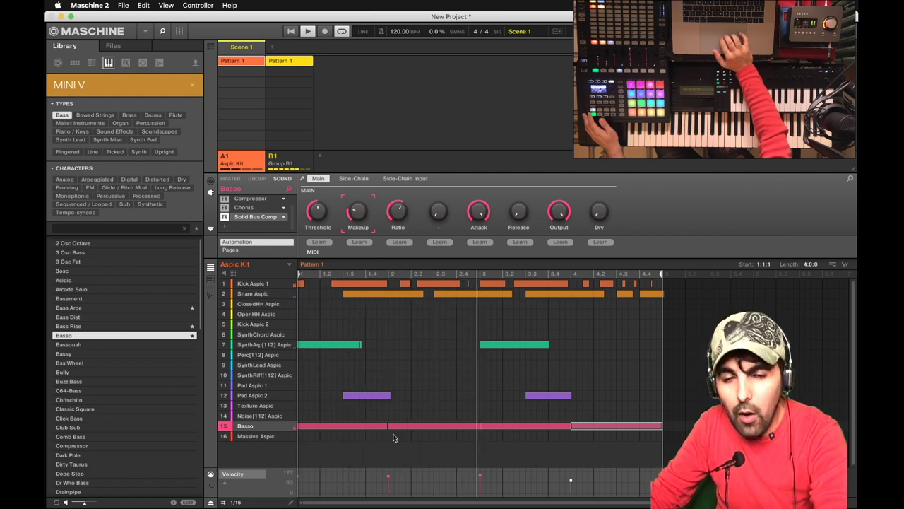
{"action": "left_click", "coordinate": [385, 426]}
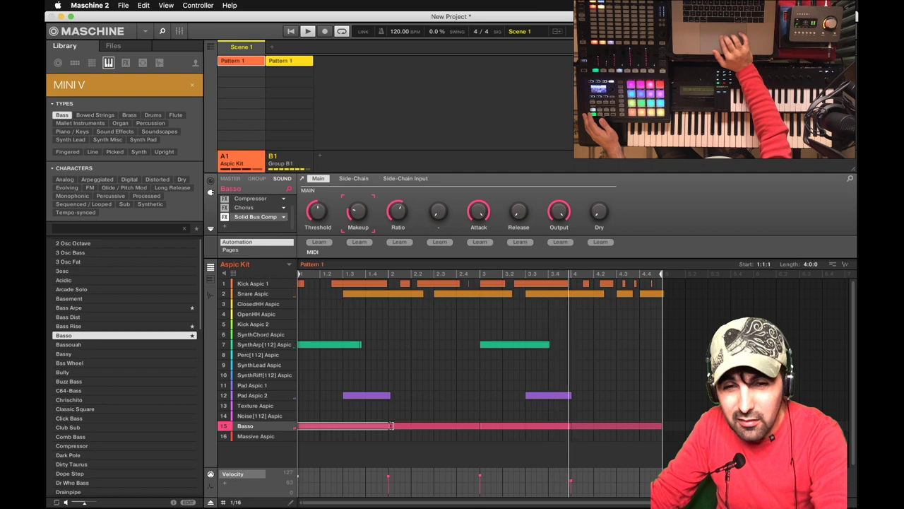
{"action": "left_click", "coordinate": [388, 425]}
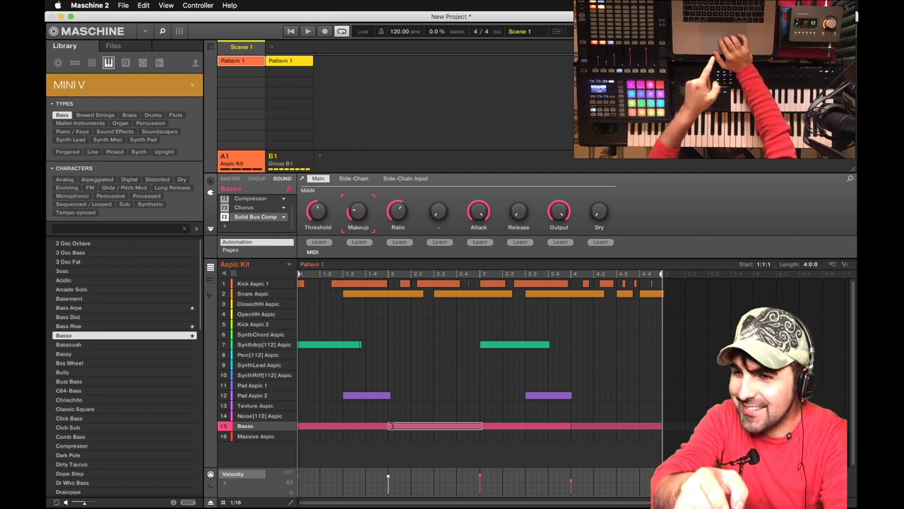
Duplicate Pattern 1 of the Aspic Kit and play back the original pattern.
{"action": "left_click", "coordinate": [244, 68]}
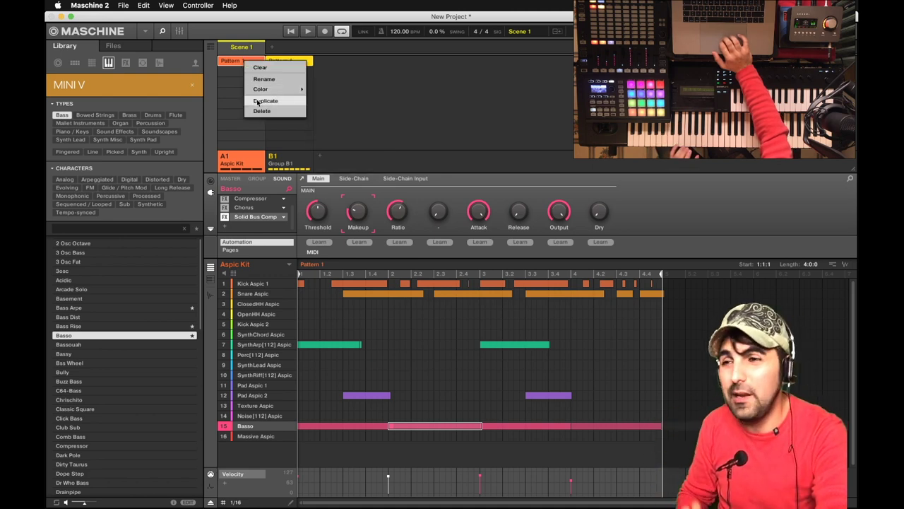
{"action": "left_click", "coordinate": [252, 95]}
{"action": "left_click", "coordinate": [244, 73]}
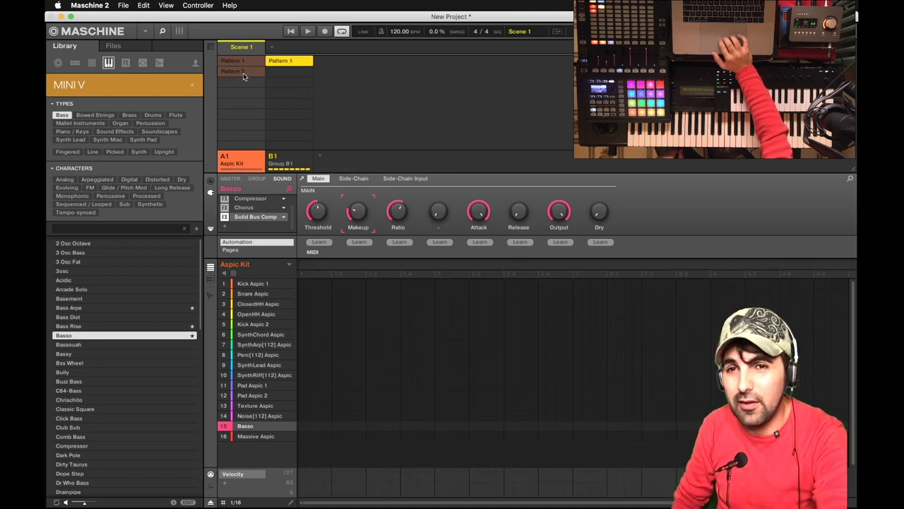
{"action": "left_click", "coordinate": [244, 73]}
{"action": "left_click", "coordinate": [243, 61]}
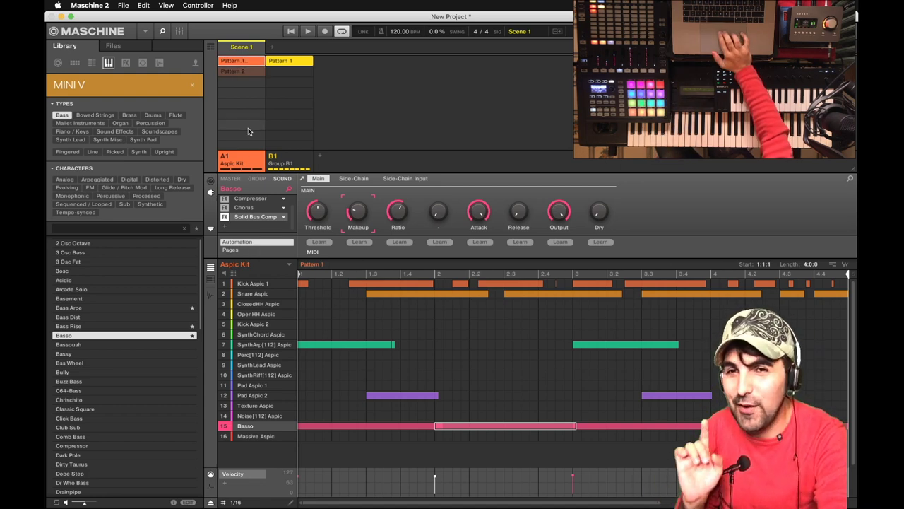
{"action": "key", "text": "space"}
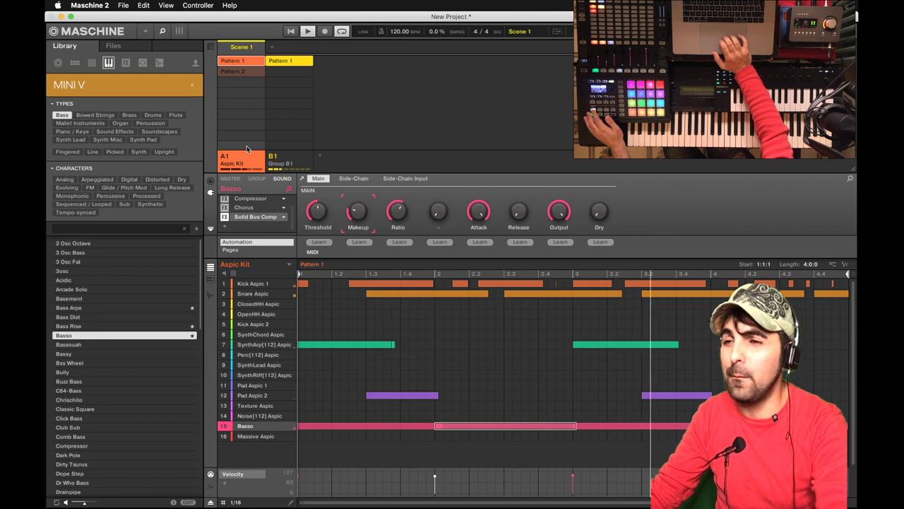
{"action": "key", "text": "space"}
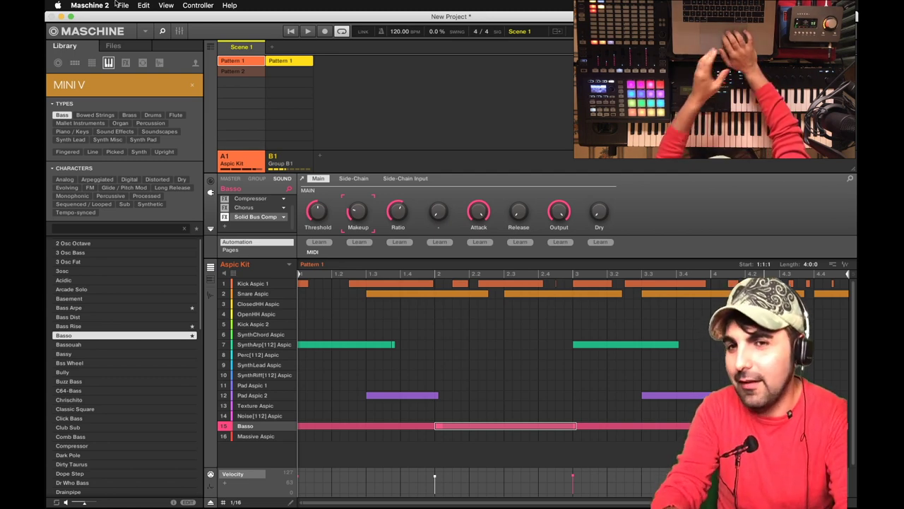
Move all Basso notes of the Aspic Kit's Pattern 2 a few semitones down in the piano roll and play them.
{"action": "left_click", "coordinate": [233, 71]}
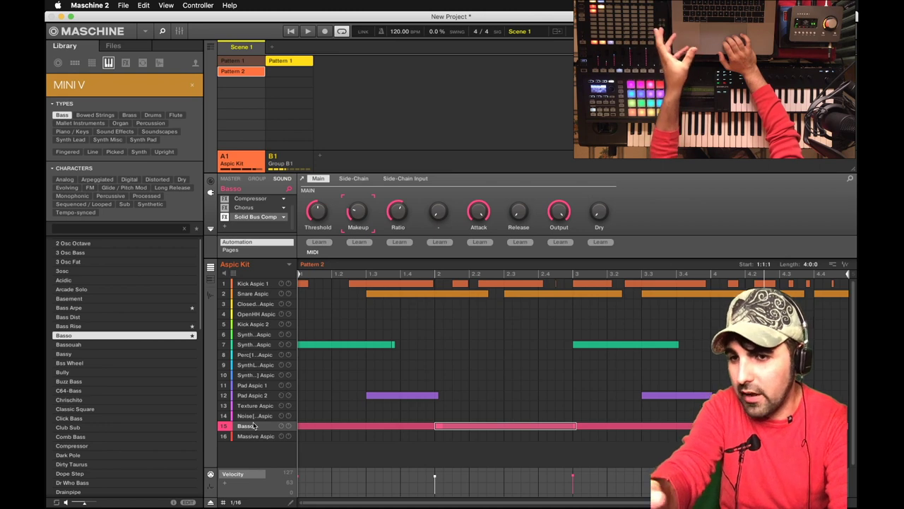
{"action": "left_click", "coordinate": [210, 281]}
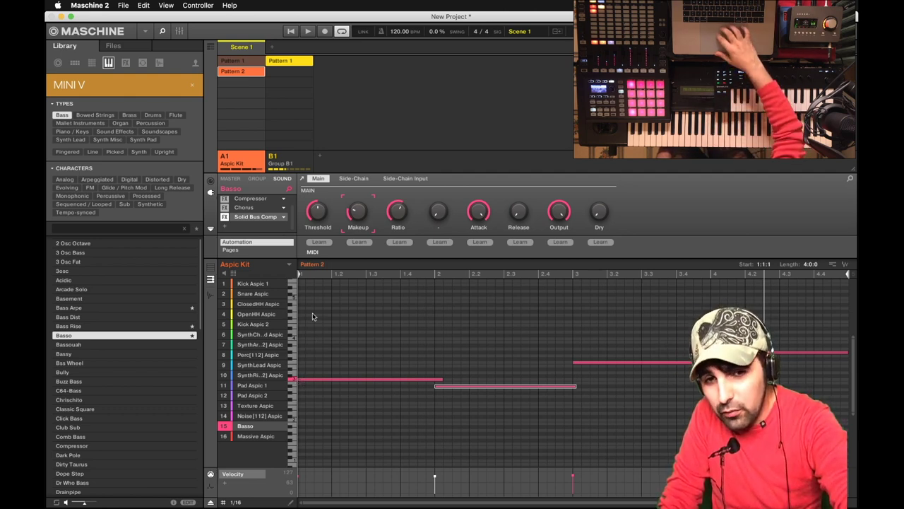
{"action": "left_click_drag", "start_coordinate": [314, 304], "coordinate": [844, 396]}
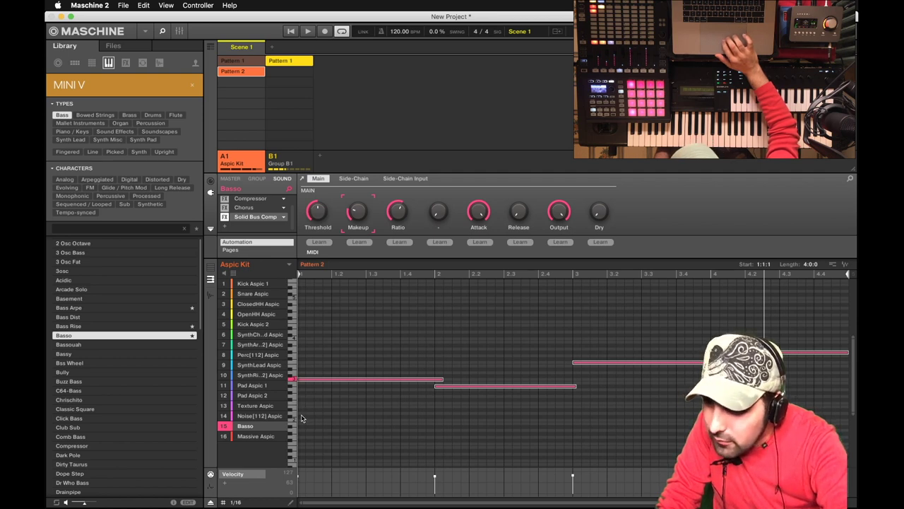
{"action": "left_click_drag", "start_coordinate": [310, 382], "coordinate": [312, 400]}
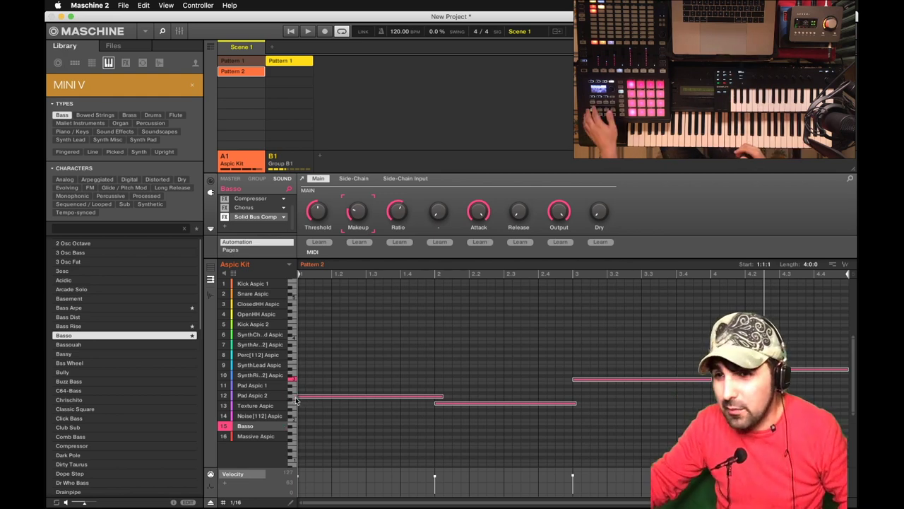
{"action": "key", "text": "space"}
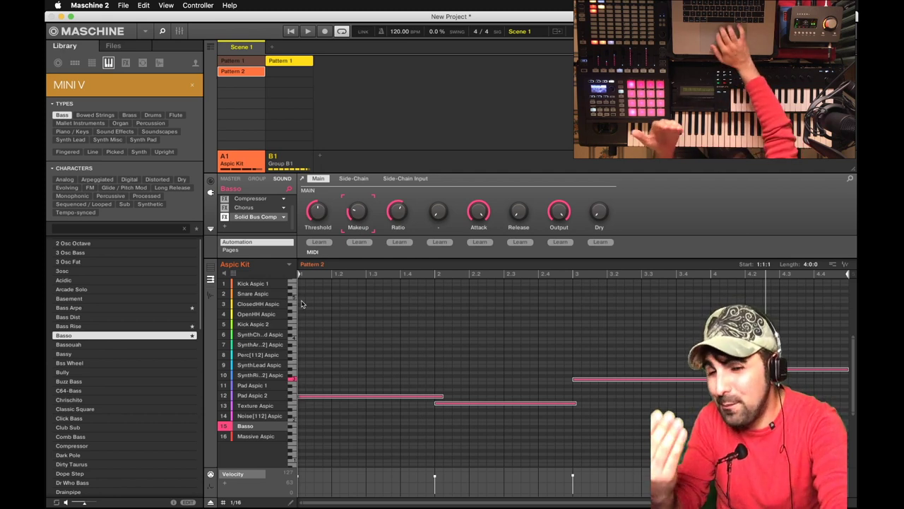
Transpose the selected Basso notes of Pattern 2 down by about another octave and listen to the pattern.
{"action": "left_click", "coordinate": [293, 437]}
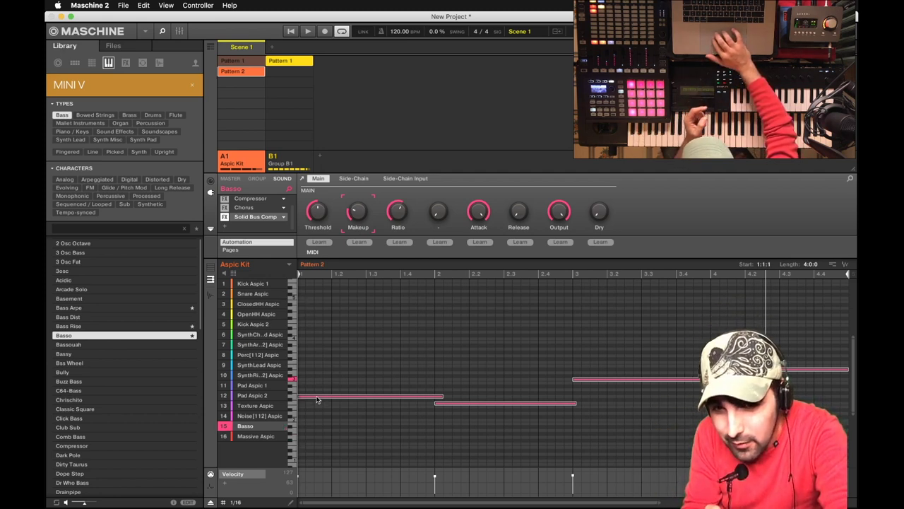
{"action": "left_click_drag", "start_coordinate": [316, 399], "coordinate": [317, 439]}
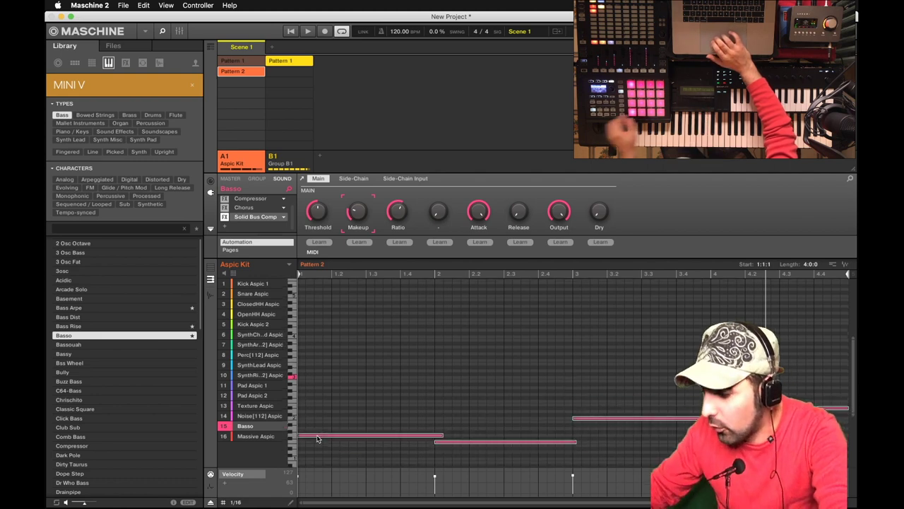
{"action": "key", "text": "space"}
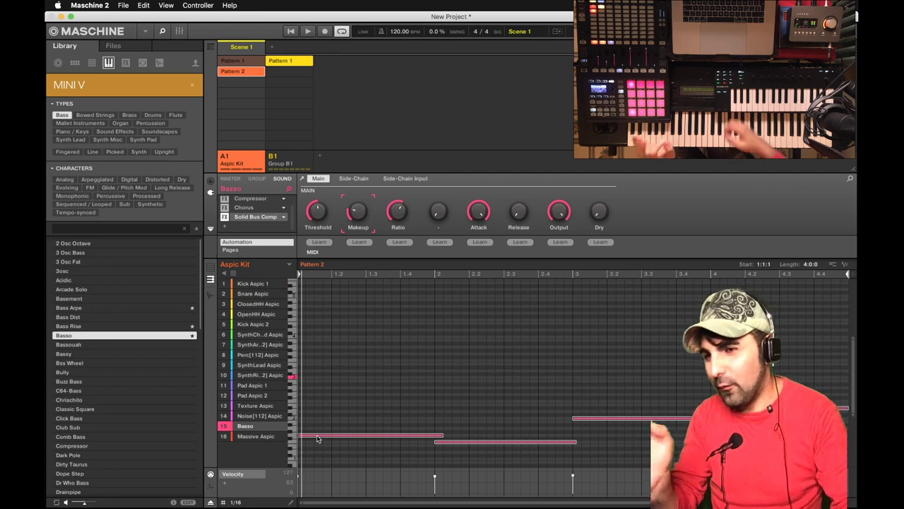
Duplicate Pattern 2 of the Aspic Kit to get a third pattern.
{"action": "right_click", "coordinate": [252, 73]}
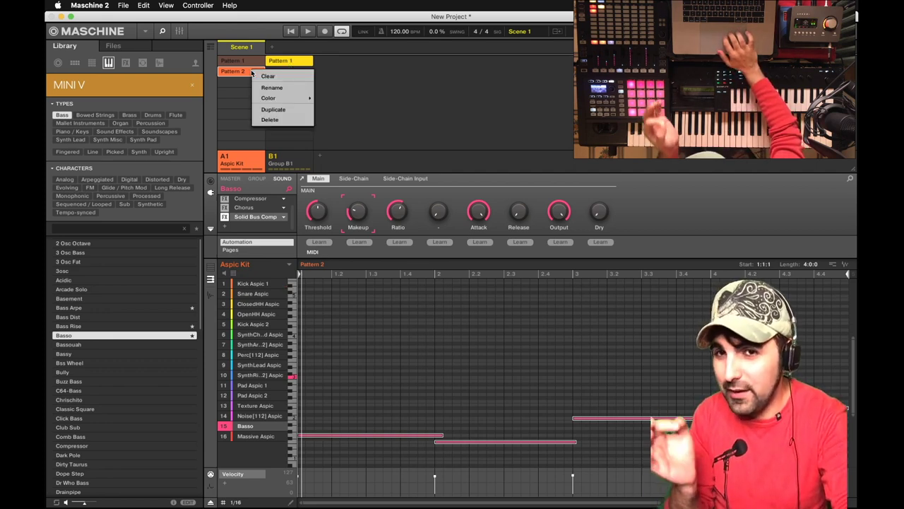
{"action": "left_click", "coordinate": [264, 111]}
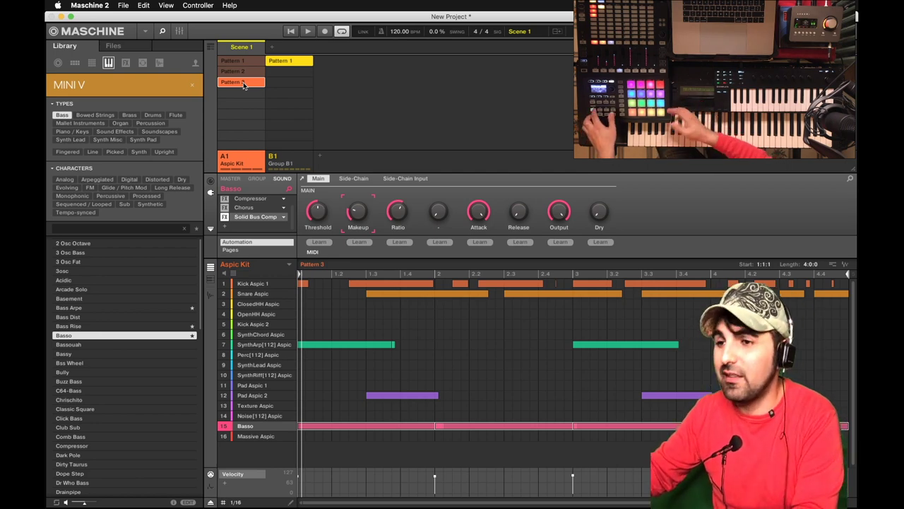
Record a closed hi-hat part for ClosedHH Aspic into Pattern 3 of the Aspic Kit.
{"action": "key", "text": "space"}
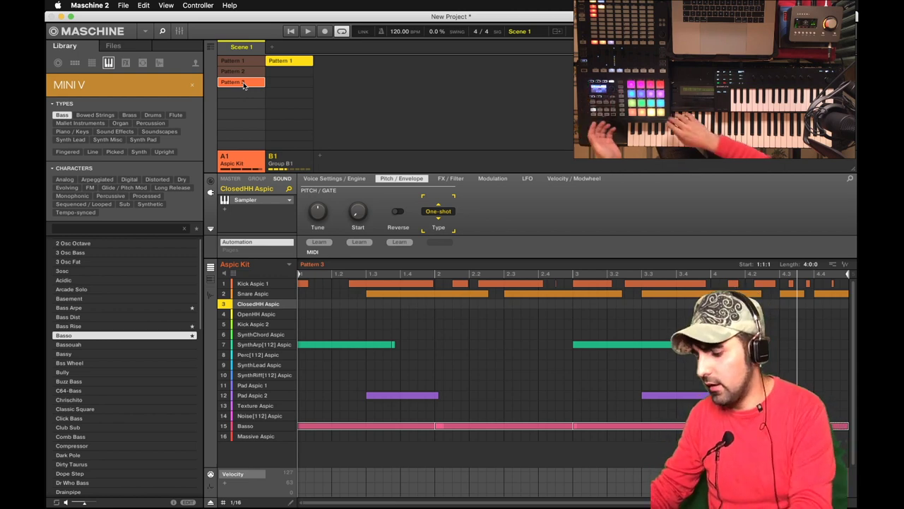
{"action": "key", "text": "space"}
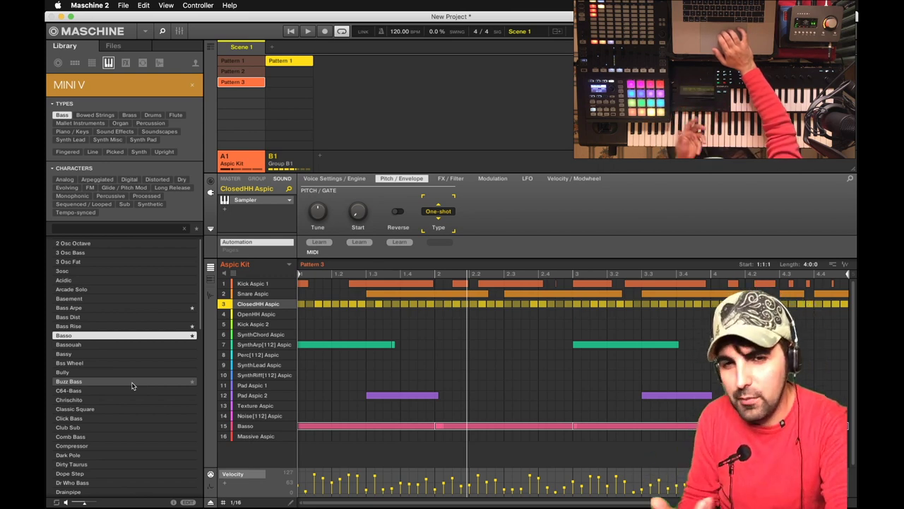
Open the Mini V3 instrument window of the Basso sound, look at its settings and close it.
{"action": "left_click", "coordinate": [261, 425]}
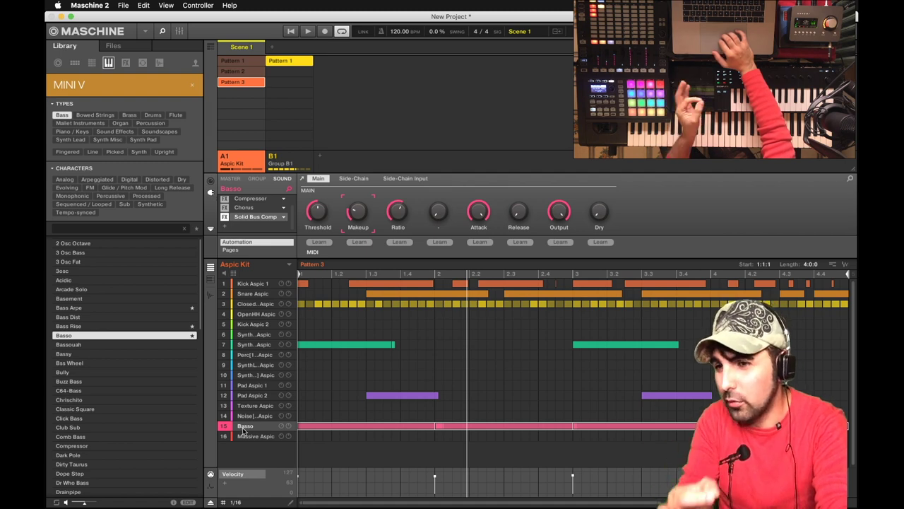
{"action": "scroll", "coordinate": [248, 204], "scroll_direction": "up", "scroll_amount": 2}
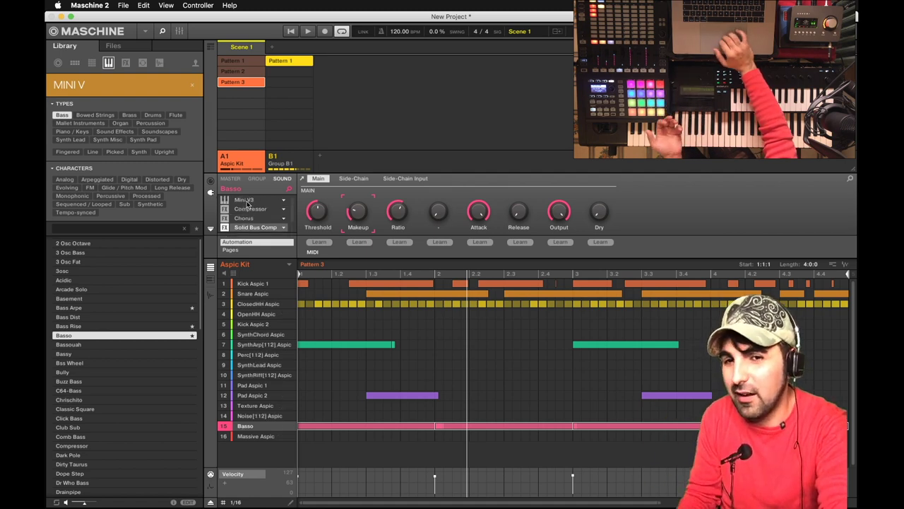
{"action": "left_click", "coordinate": [246, 202]}
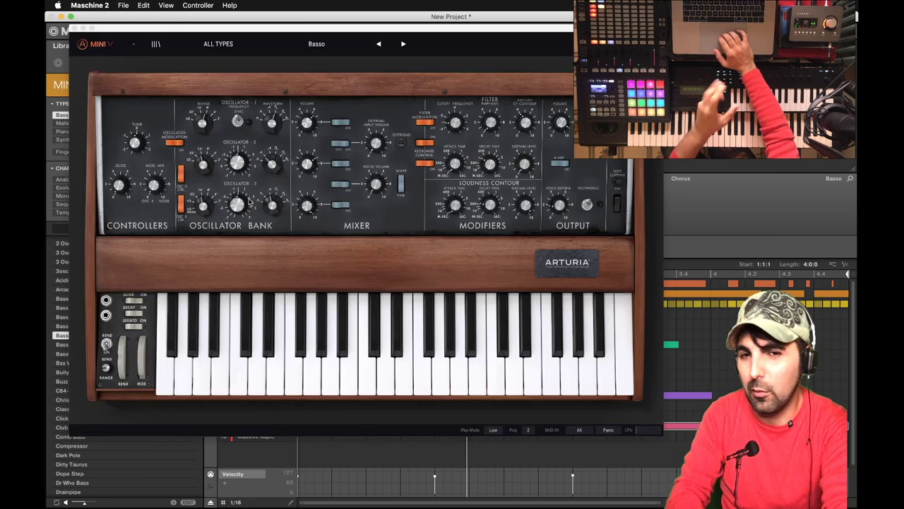
{"action": "left_click", "coordinate": [73, 29]}
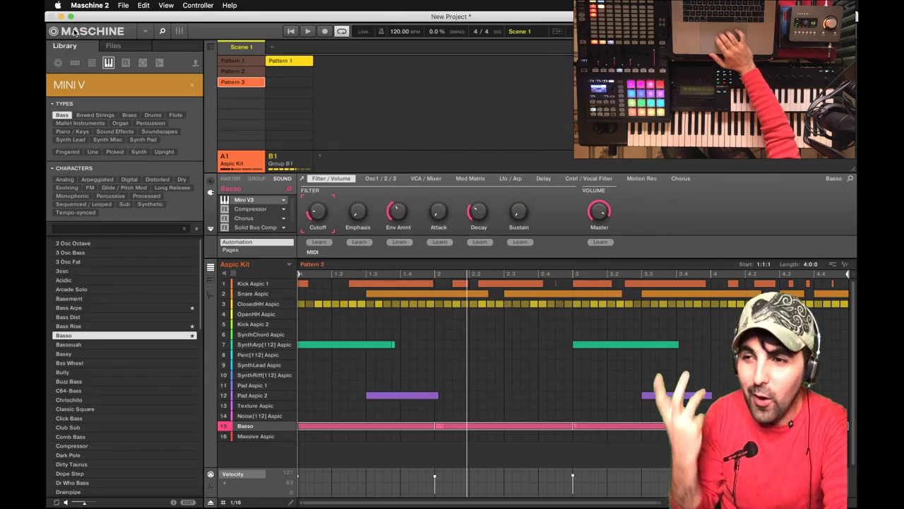
Add an internal Resochord effect to the Alternate Tone sound of Group B1 and play the melody.
{"action": "left_click", "coordinate": [308, 163]}
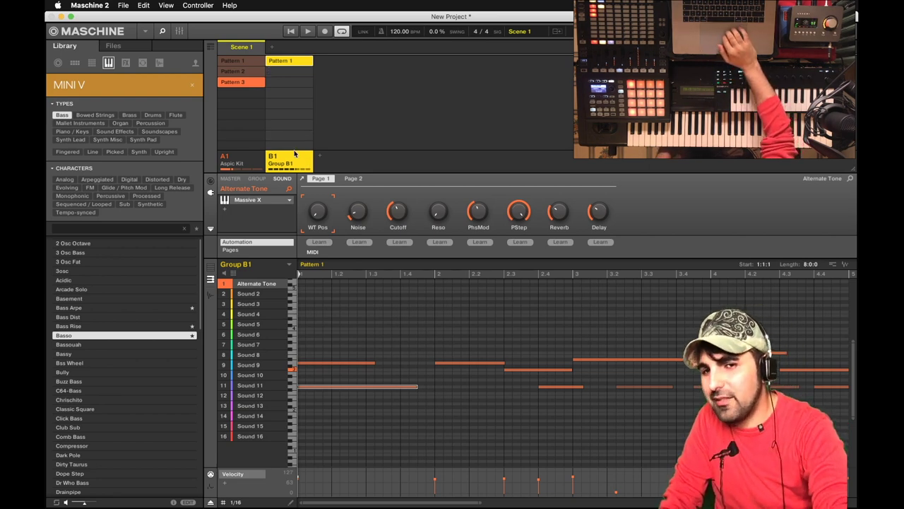
{"action": "left_click", "coordinate": [283, 209]}
{"action": "mouse_move", "coordinate": [311, 228]}
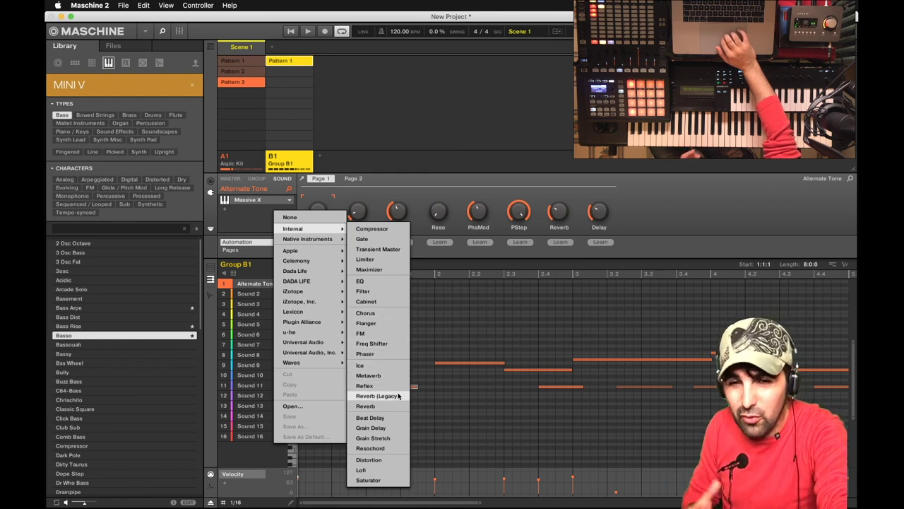
{"action": "left_click", "coordinate": [391, 449]}
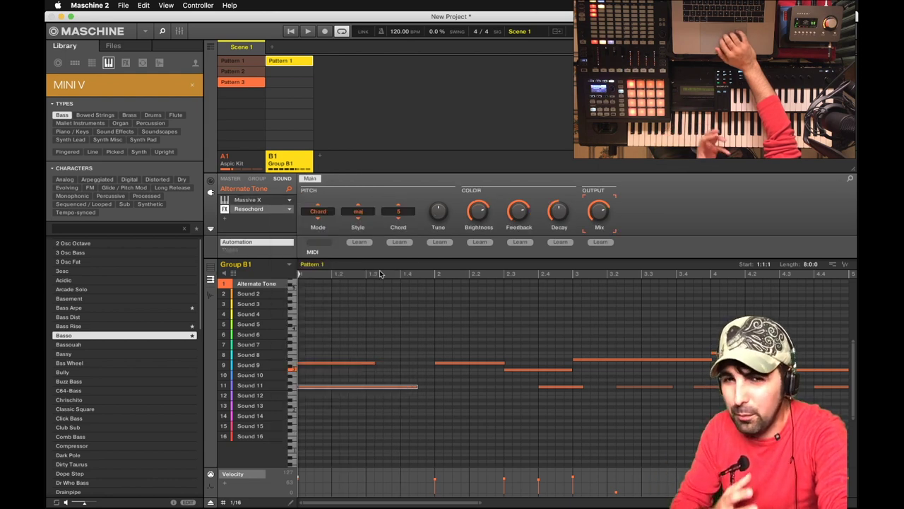
{"action": "key", "text": "space"}
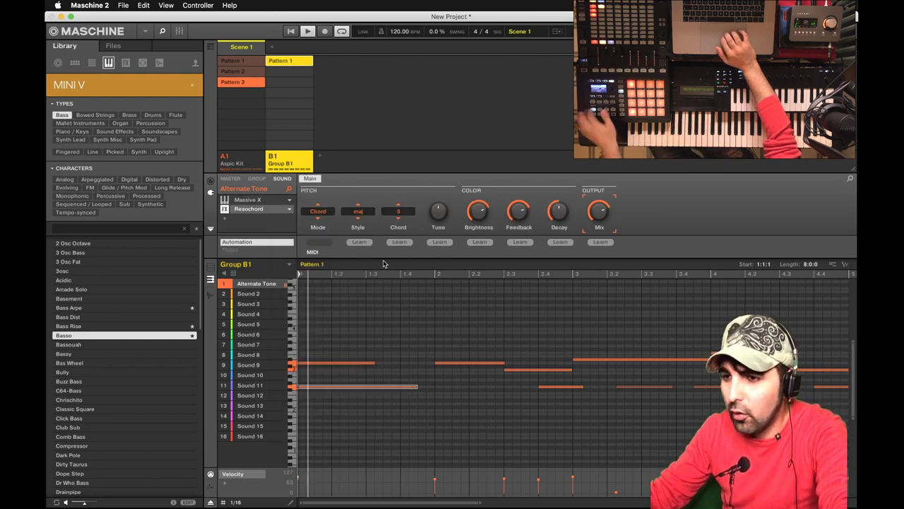
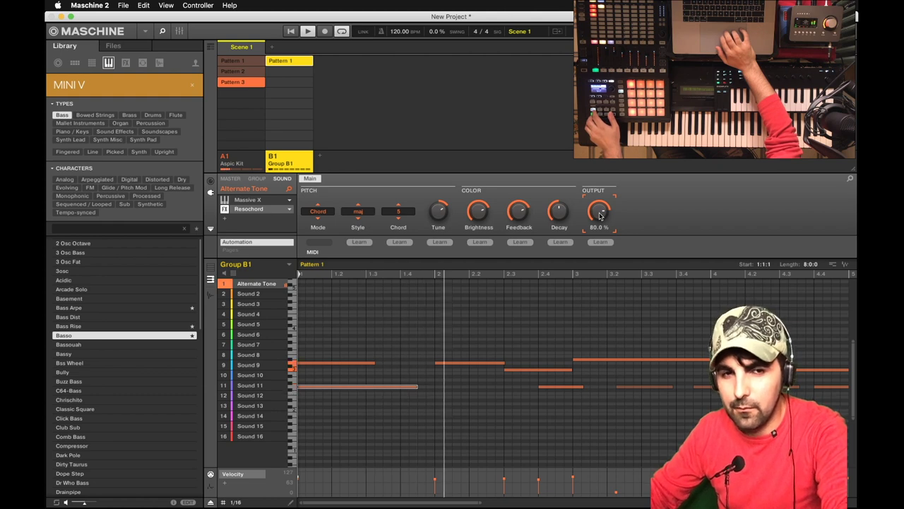
Lower the Resochord Mix to 0% and listen to the melody again.
{"action": "mouse_move", "coordinate": [599, 215]}
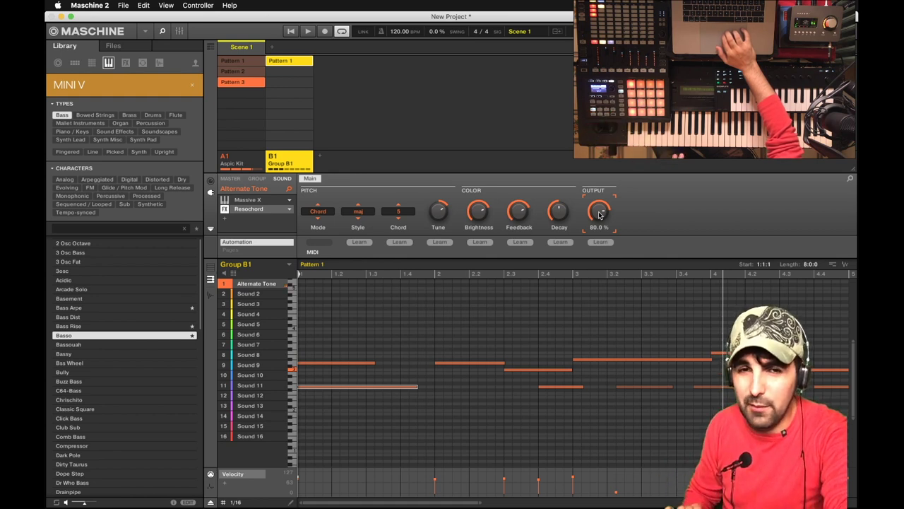
{"action": "left_click_drag", "start_coordinate": [599, 211], "coordinate": [599, 282]}
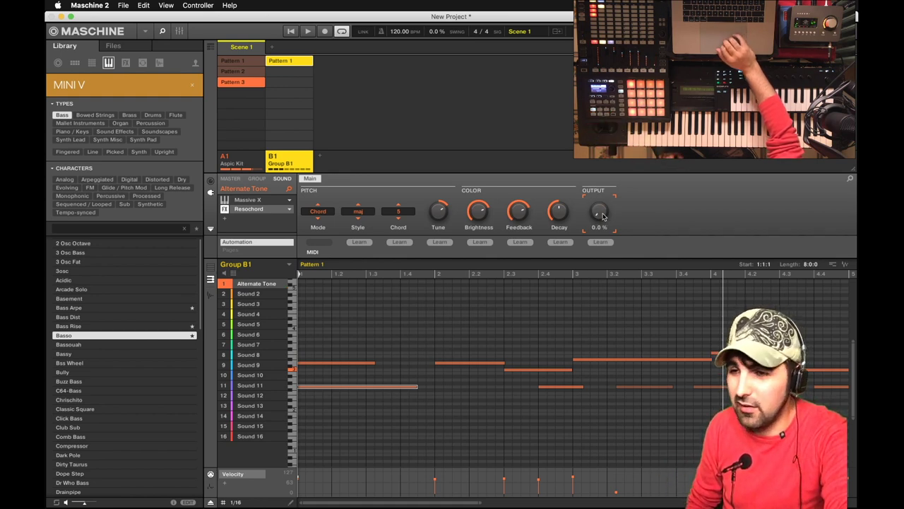
{"action": "key", "text": "space"}
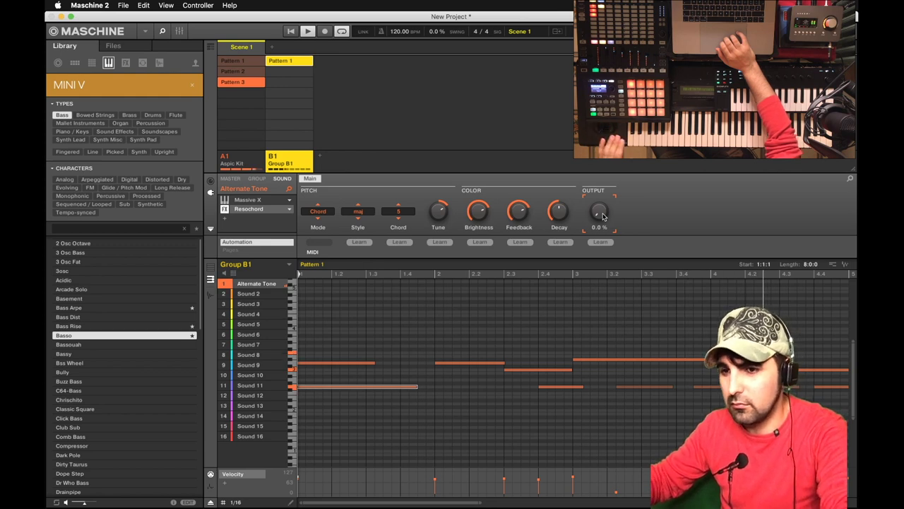
{"action": "key", "text": "space"}
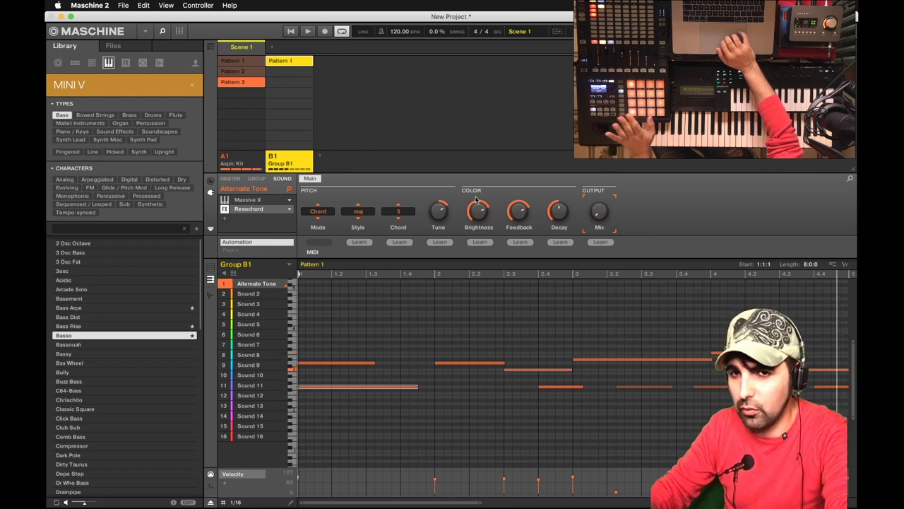
Add an internal Metaverb effect after Resochord on the Alternate Tone sound and start playback.
{"action": "left_click", "coordinate": [227, 210]}
{"action": "mouse_move", "coordinate": [293, 236]}
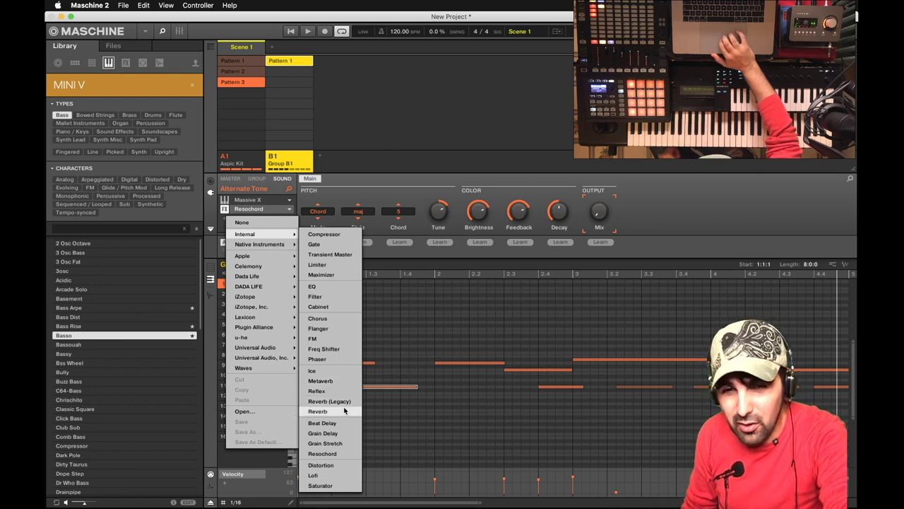
{"action": "left_click", "coordinate": [334, 381]}
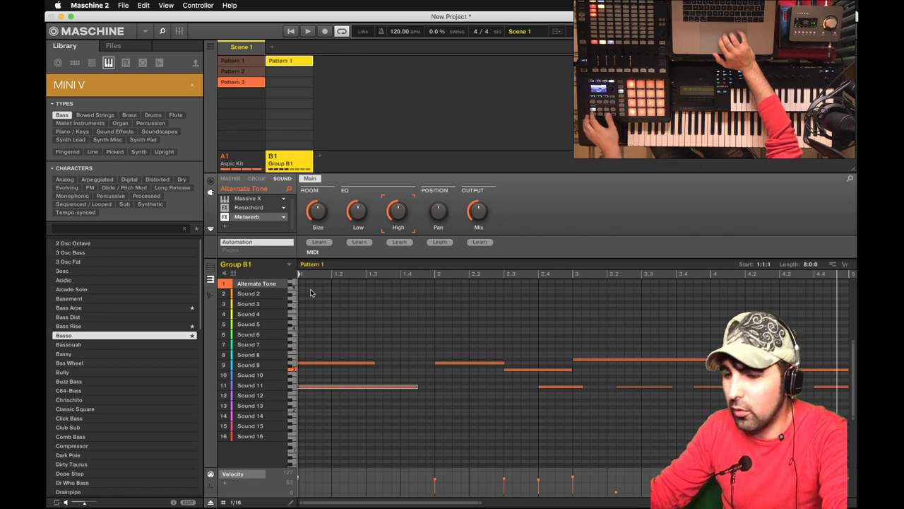
{"action": "key", "text": "space"}
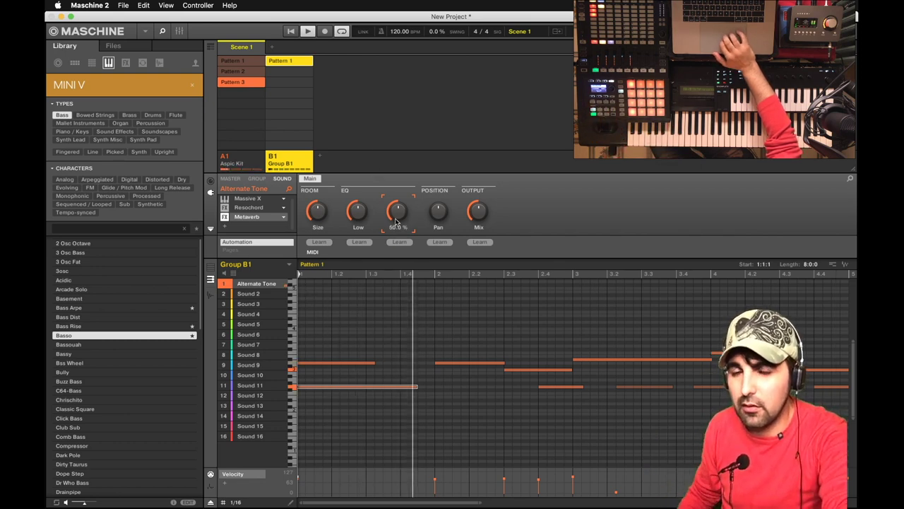
Solo Group B1 and raise the Metaverb Mix to full and its room Size to about 81%.
{"action": "right_click", "coordinate": [273, 157]}
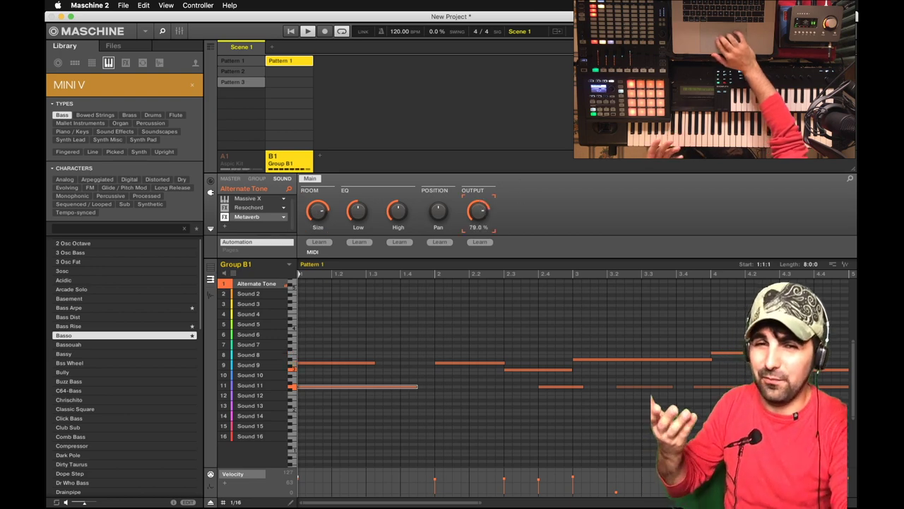
{"action": "left_click_drag", "start_coordinate": [479, 211], "coordinate": [479, 188]}
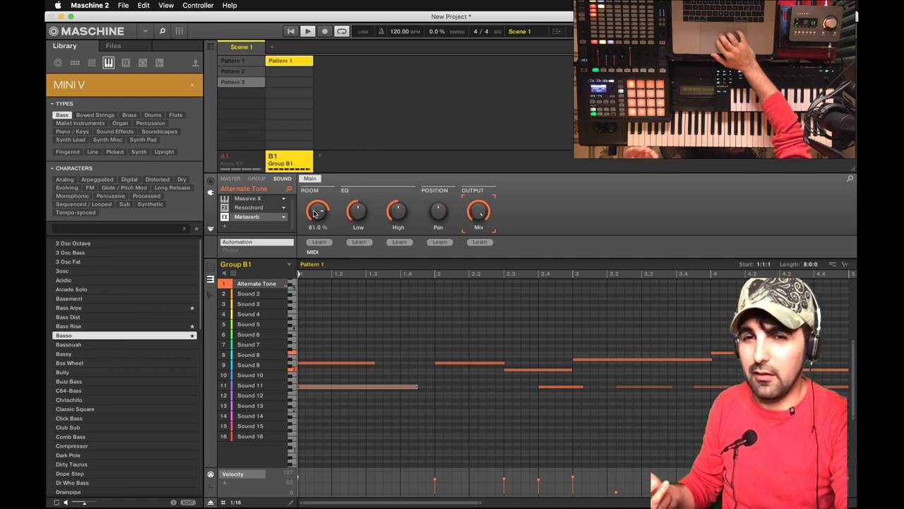
{"action": "key", "text": "space"}
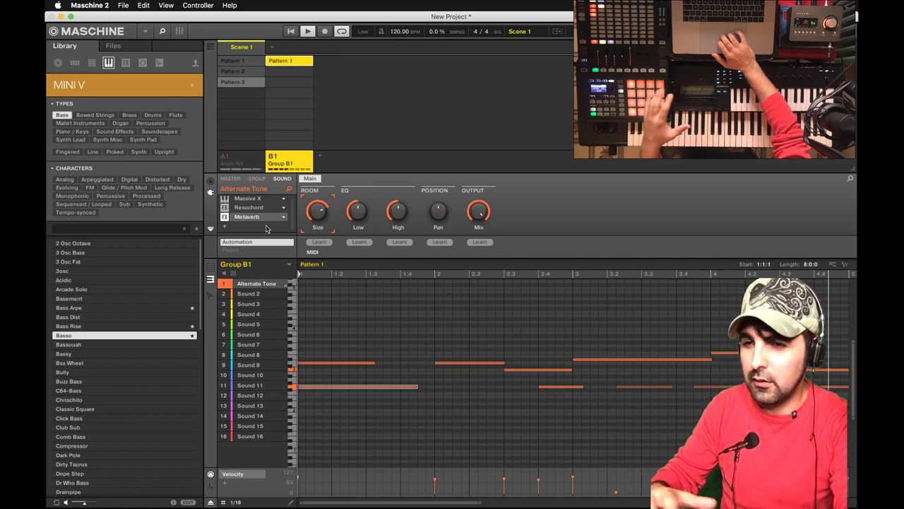
{"action": "left_click", "coordinate": [225, 216]}
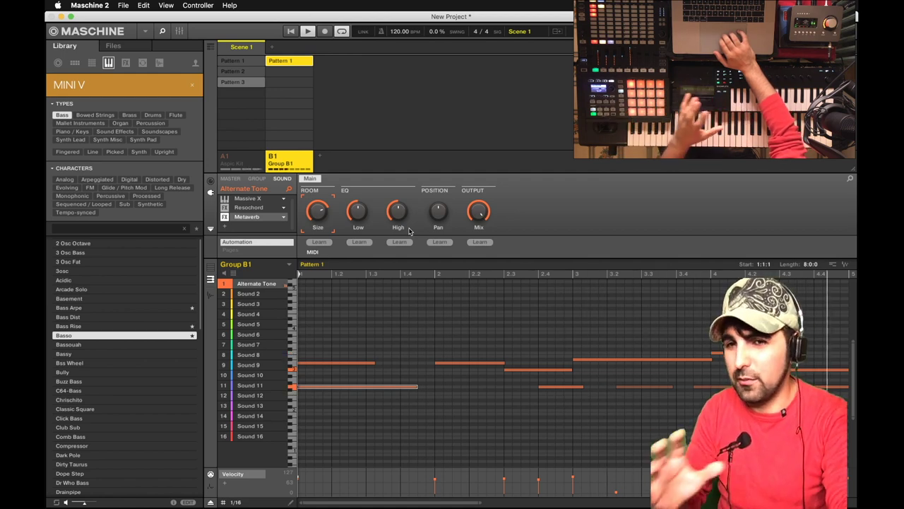
Sweep the Resochord Mix up to full and back to 0%, and lower the Metaverb Mix to 0%.
{"action": "left_click", "coordinate": [247, 208]}
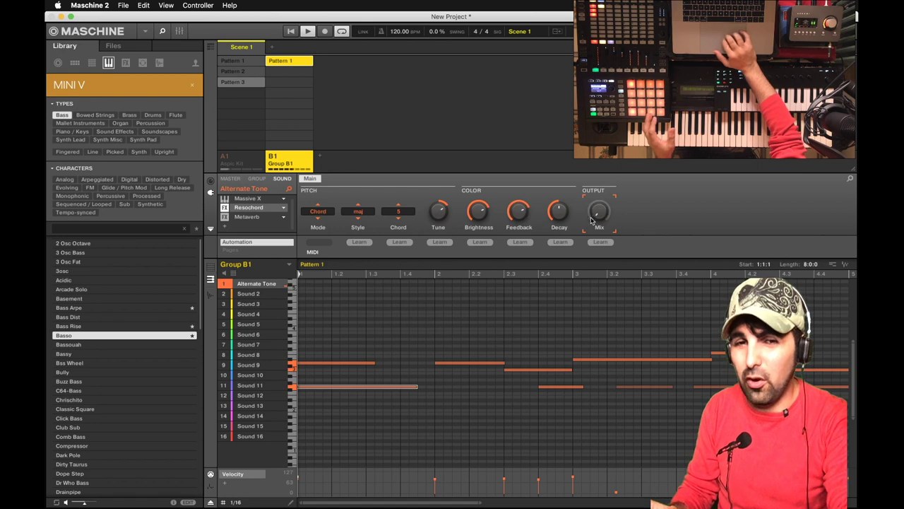
{"action": "left_click_drag", "start_coordinate": [596, 217], "coordinate": [595, 147]}
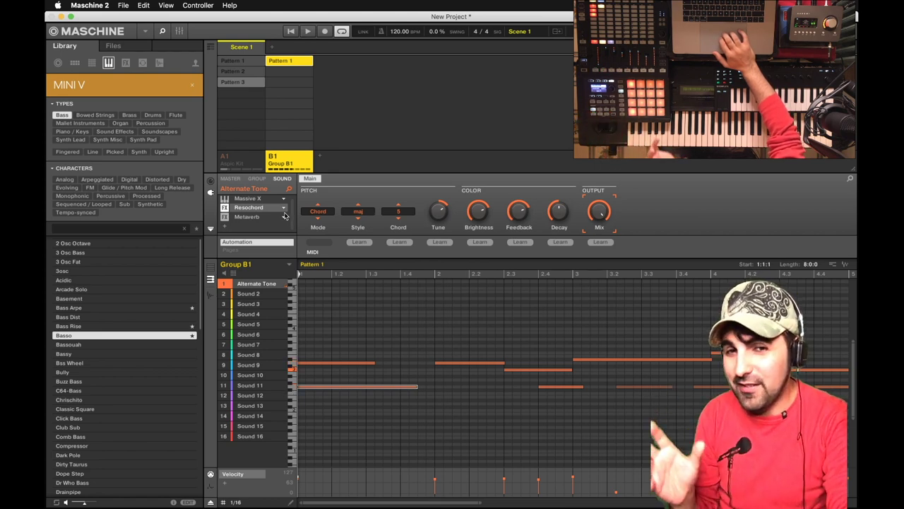
{"action": "left_click_drag", "start_coordinate": [599, 211], "coordinate": [599, 281]}
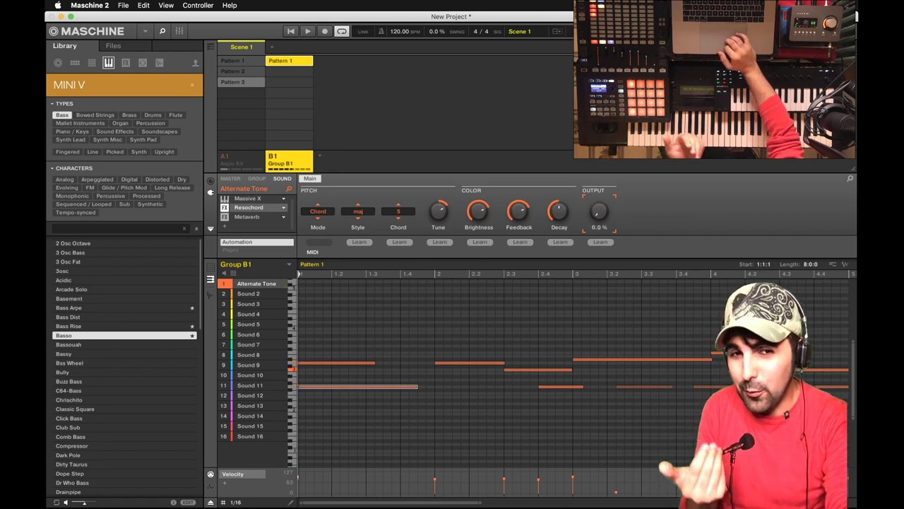
{"action": "left_click", "coordinate": [244, 217]}
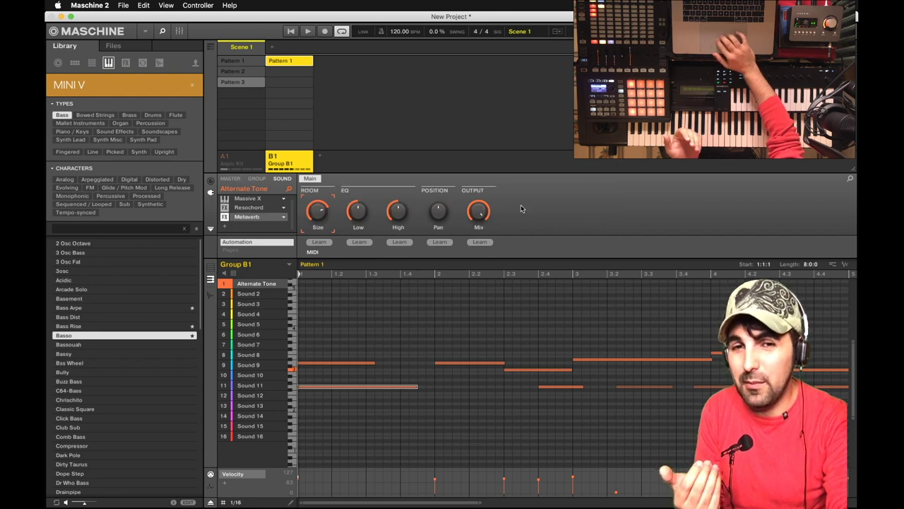
{"action": "left_click_drag", "start_coordinate": [479, 214], "coordinate": [479, 284]}
{"action": "key", "text": "space"}
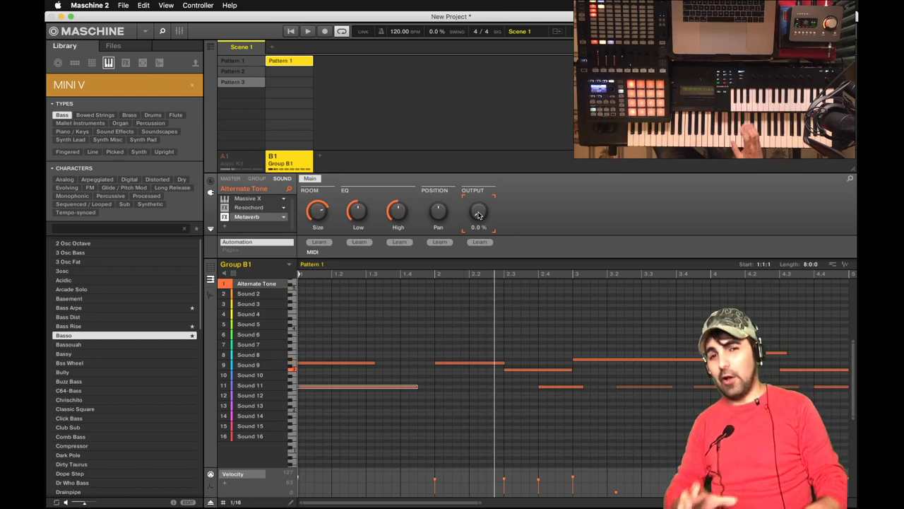
Play the soloed Group B1 while bringing the Metaverb Mix up to full and the Resochord Mix to about 77%.
{"action": "right_click", "coordinate": [274, 159]}
{"action": "key", "text": "space"}
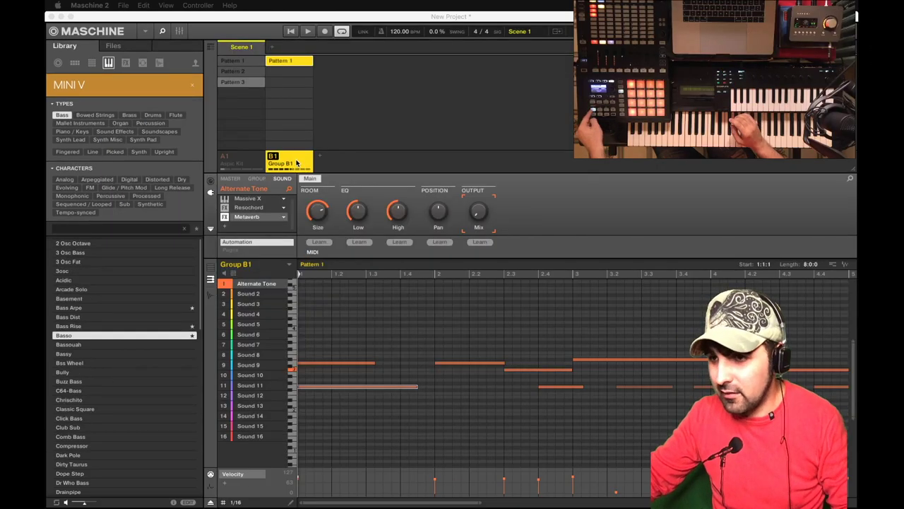
{"action": "key", "text": "space"}
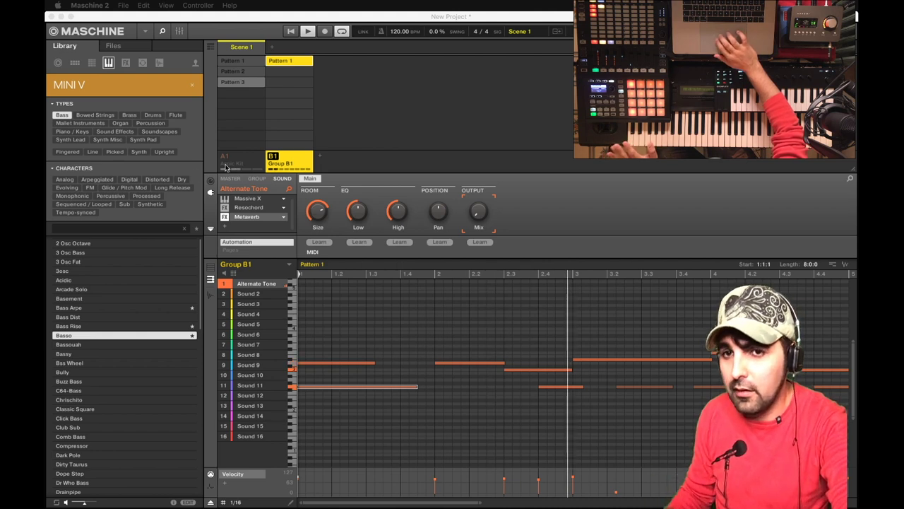
{"action": "left_click", "coordinate": [266, 209]}
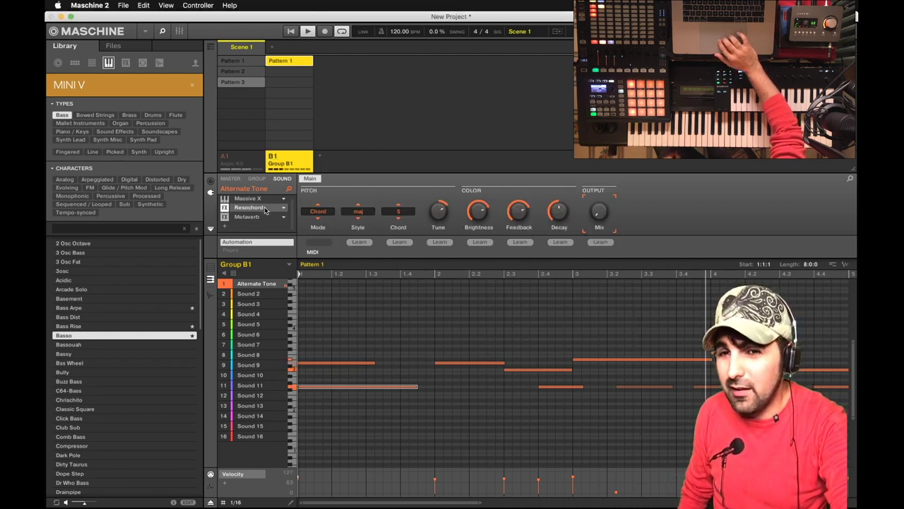
{"action": "left_click", "coordinate": [266, 218]}
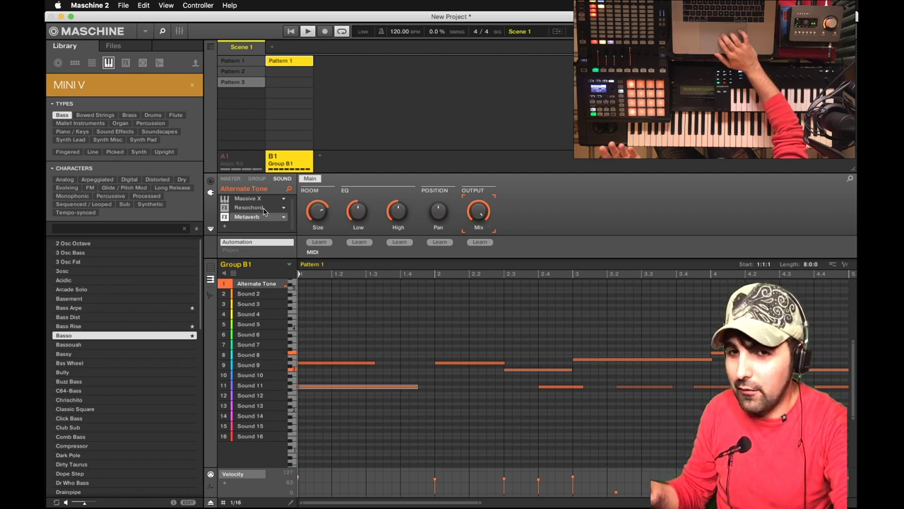
{"action": "left_click", "coordinate": [262, 208]}
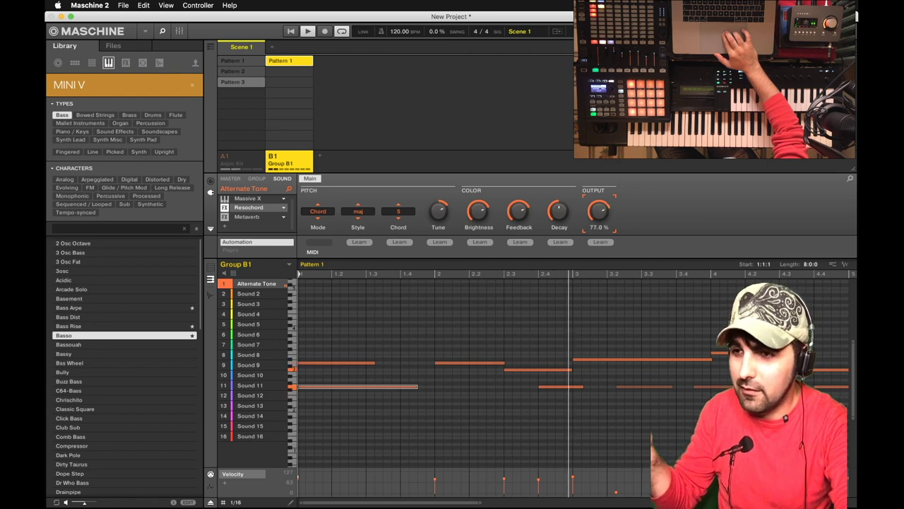
{"action": "left_click_drag", "start_coordinate": [597, 214], "coordinate": [596, 211]}
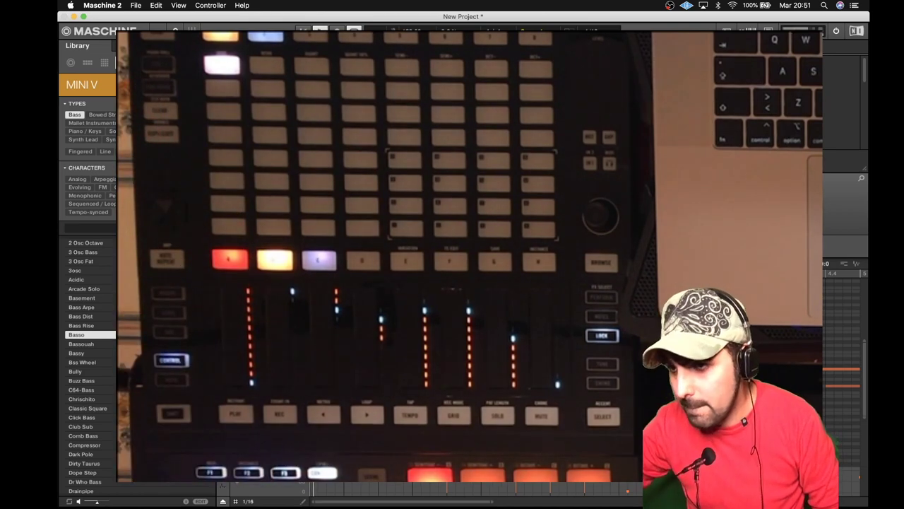
Open the output settings of the Aspic Kit group during playback and lower its Level to the minimum.
{"action": "key", "text": "space"}
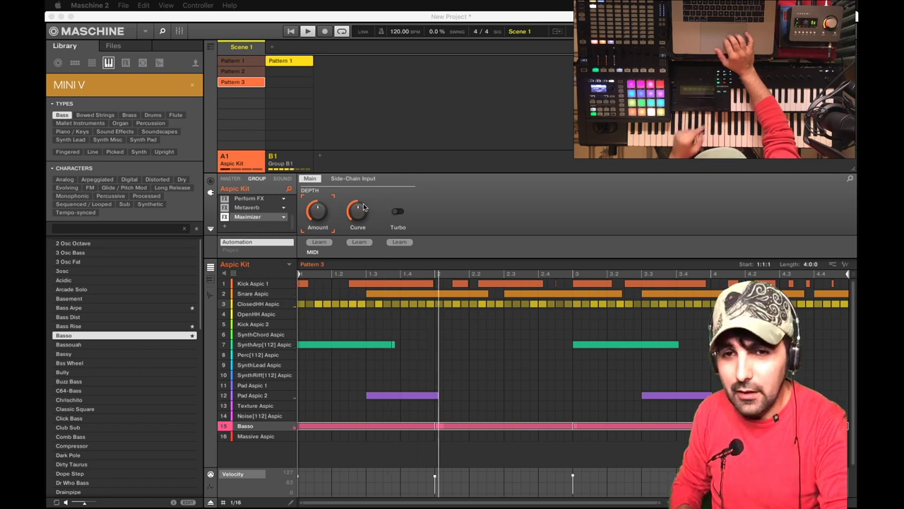
{"action": "left_click", "coordinate": [211, 181]}
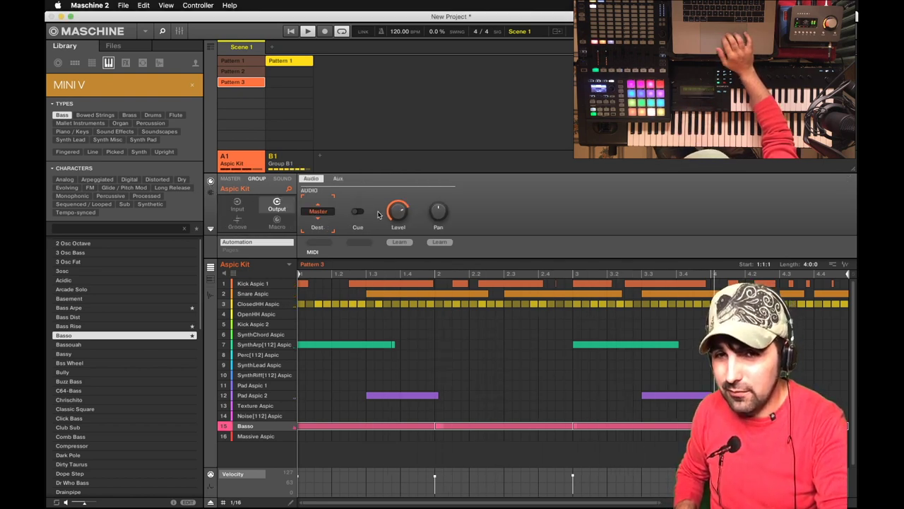
{"action": "mouse_move", "coordinate": [404, 220]}
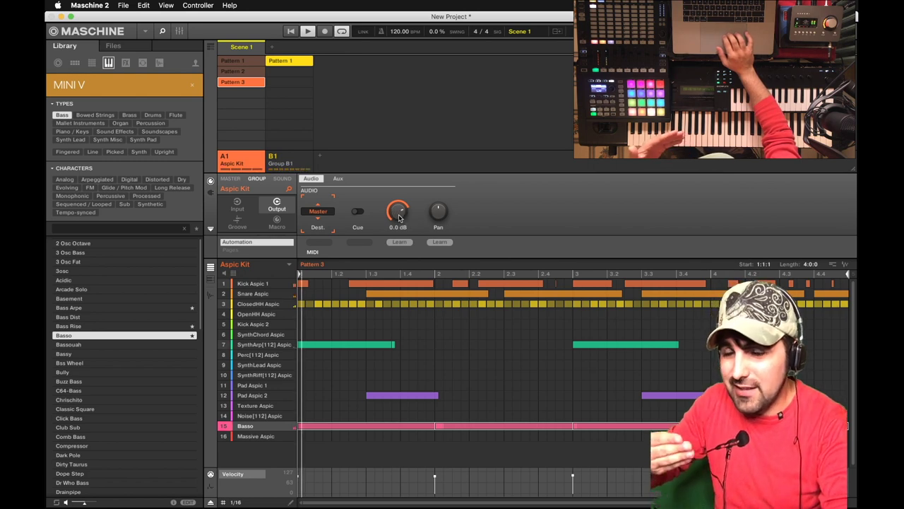
{"action": "left_click_drag", "start_coordinate": [400, 218], "coordinate": [400, 286]}
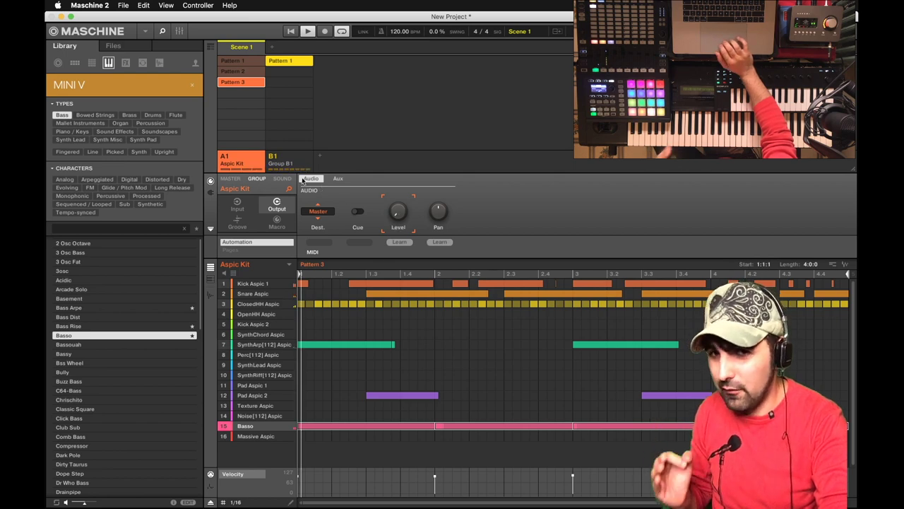
Review Group B1's output level and OneKnob Pumper effect, and the Resochord and Metaverb settings on its Alternate Tone sound.
{"action": "left_click", "coordinate": [292, 157]}
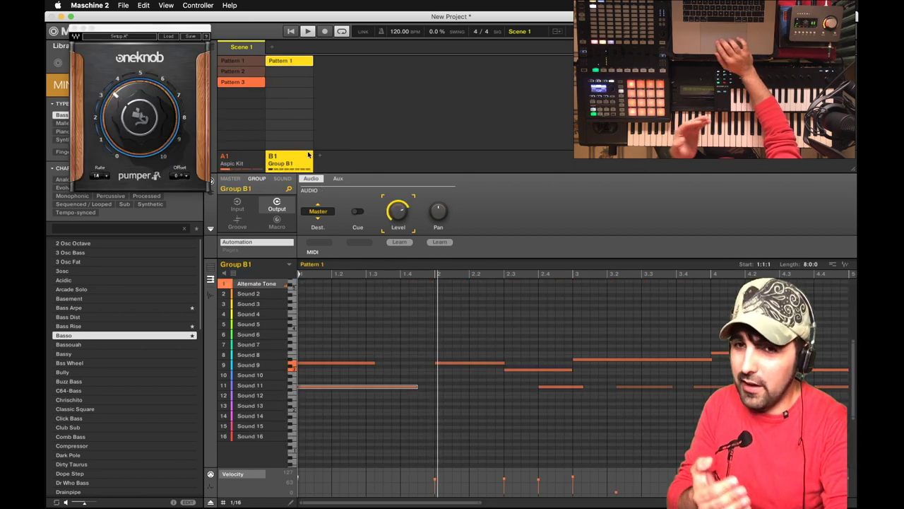
{"action": "left_click", "coordinate": [211, 194]}
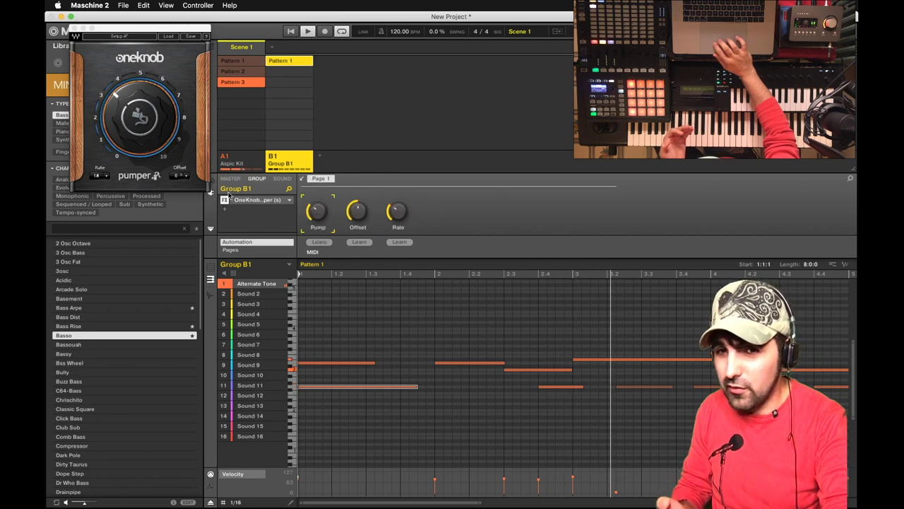
{"action": "left_click", "coordinate": [281, 178]}
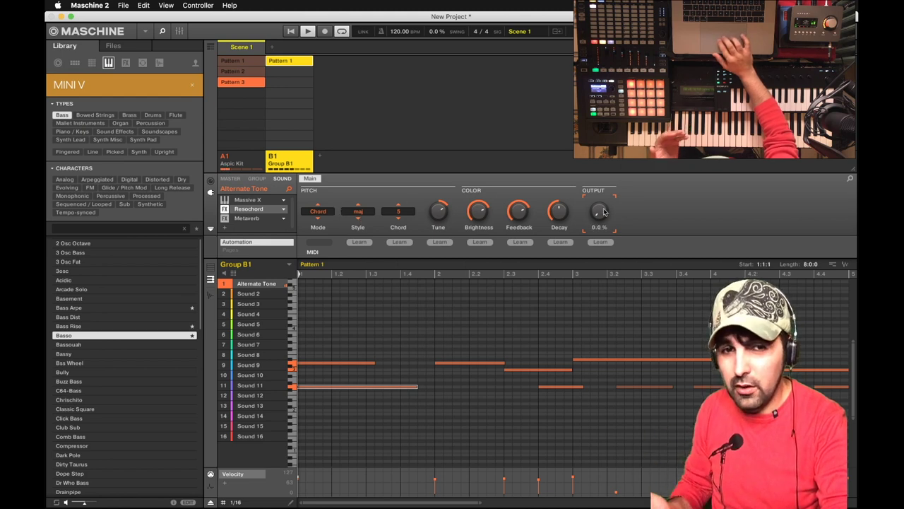
{"action": "left_click", "coordinate": [249, 218]}
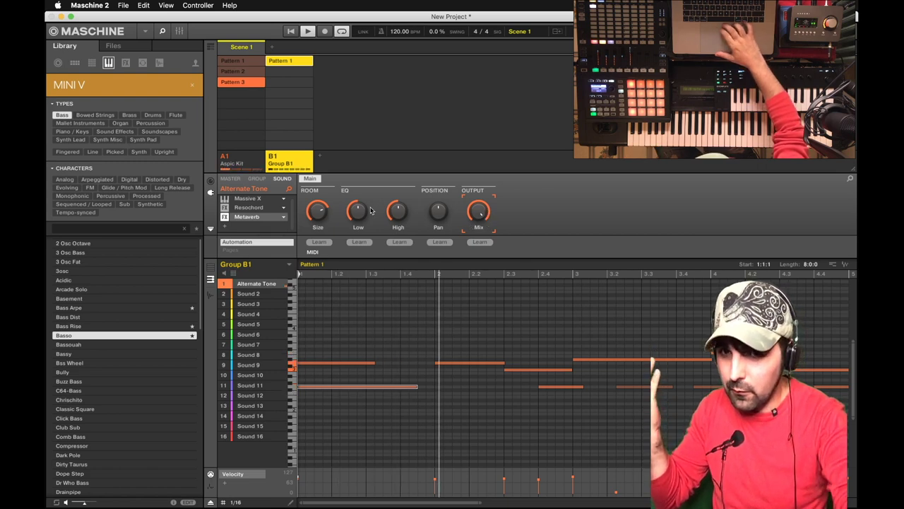
{"action": "left_click", "coordinate": [261, 207]}
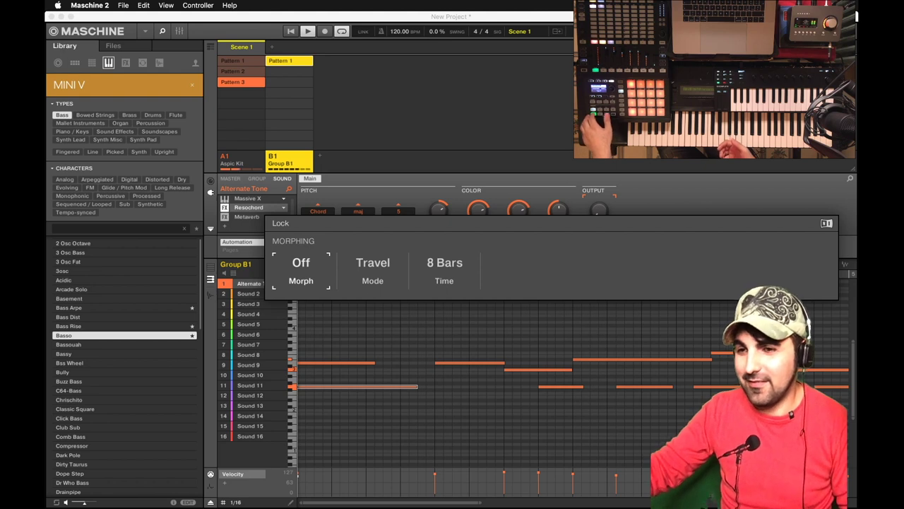
Stop playback and load the Clavinet preset Clavichord into Sound 2 of Group B1.
{"action": "key", "text": "space"}
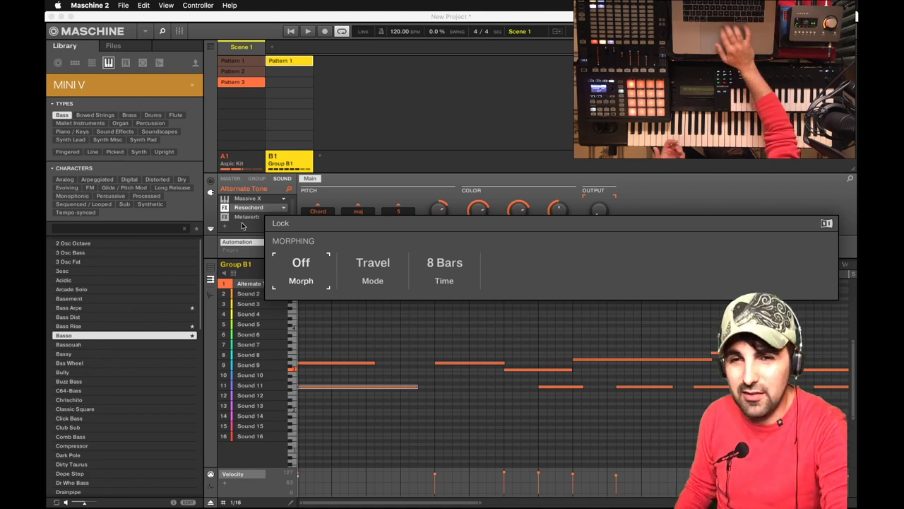
{"action": "left_click", "coordinate": [281, 171]}
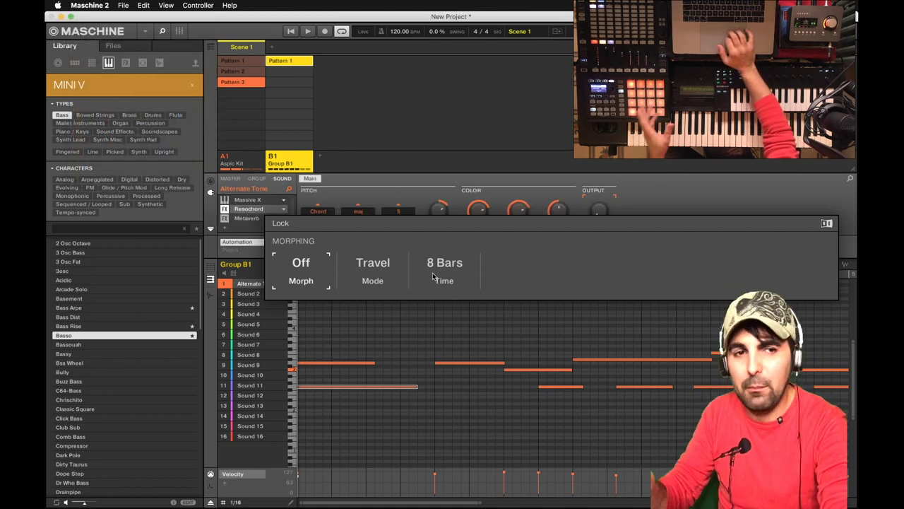
{"action": "left_click", "coordinate": [246, 294]}
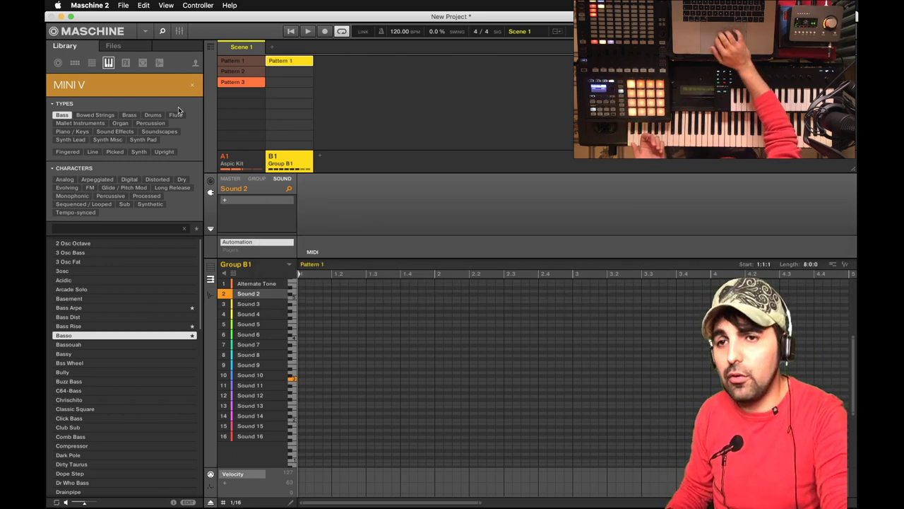
{"action": "left_click", "coordinate": [193, 86]}
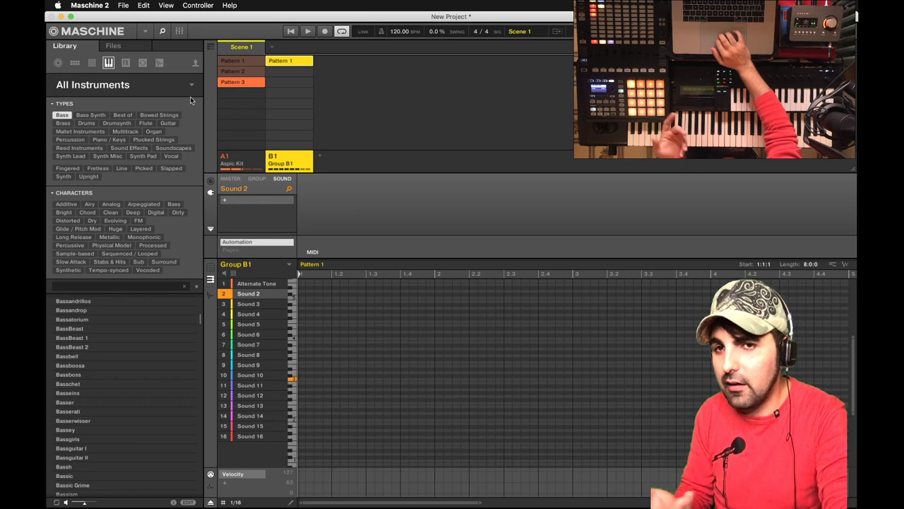
{"action": "left_click", "coordinate": [192, 85]}
{"action": "scroll", "coordinate": [175, 318], "scroll_direction": "down", "scroll_amount": 3}
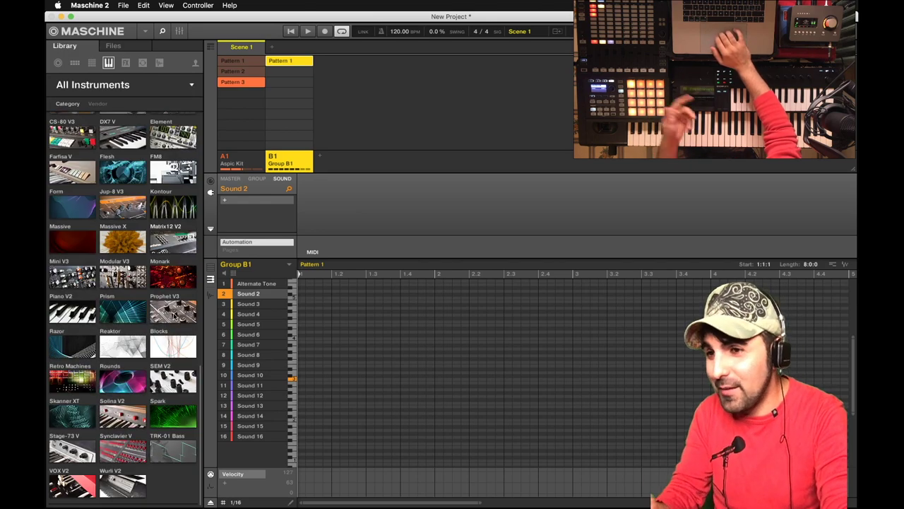
{"action": "scroll", "coordinate": [175, 318], "scroll_direction": "down", "scroll_amount": 3}
{"action": "scroll", "coordinate": [174, 317], "scroll_direction": "up", "scroll_amount": 10}
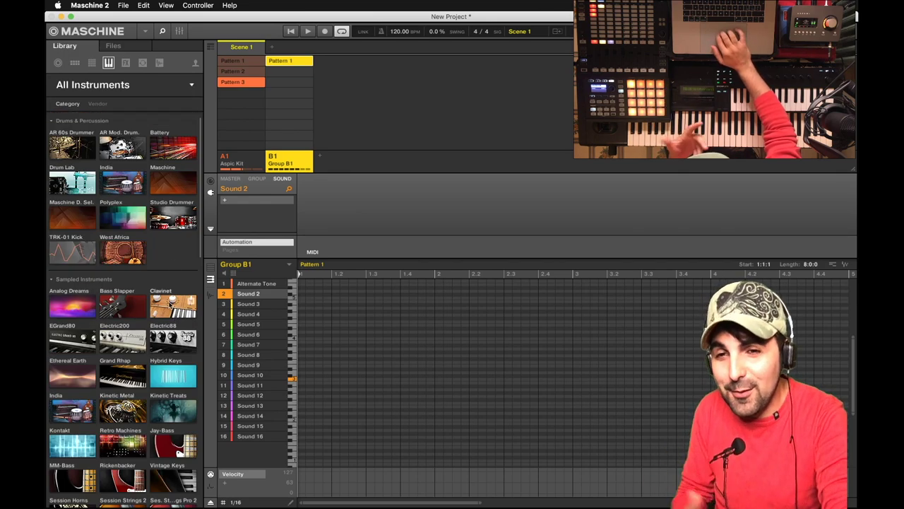
{"action": "left_click", "coordinate": [130, 164]}
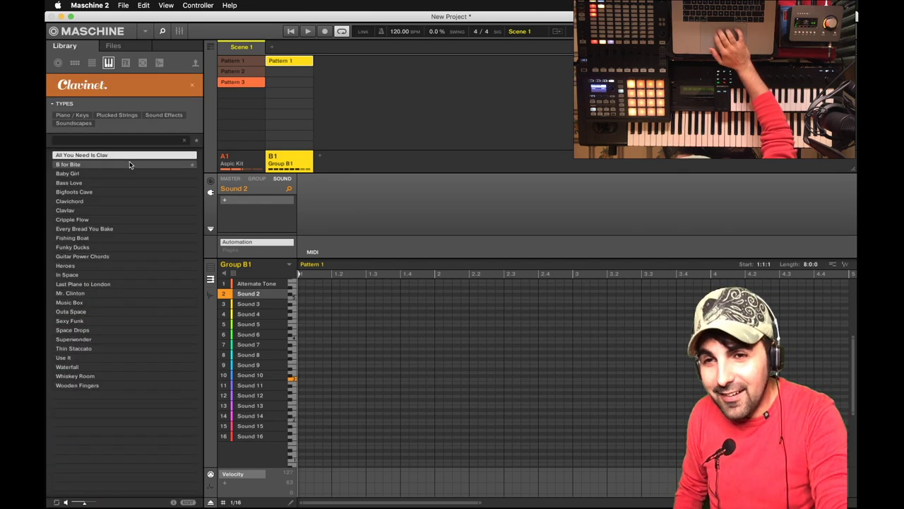
{"action": "left_click", "coordinate": [120, 201]}
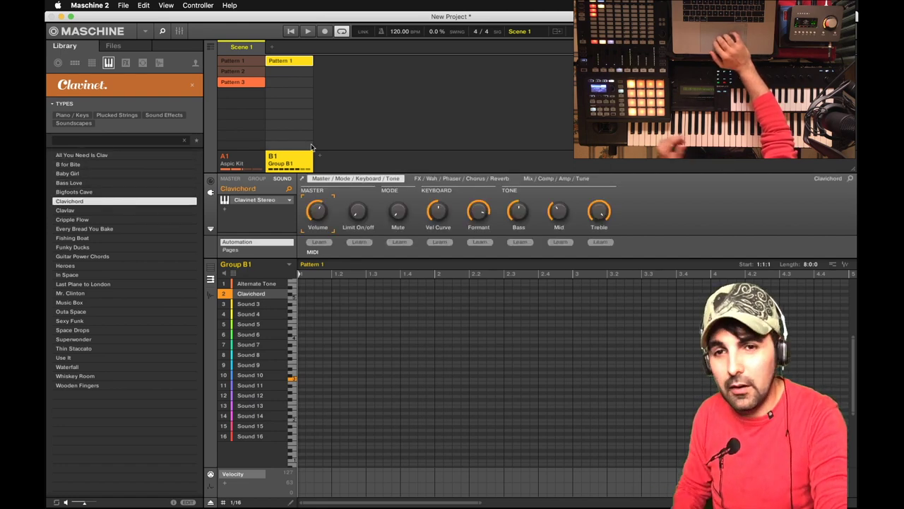
Add Guitar Rig 5 (VST) after the Clavinet on the Clavichord sound and load its AC Box preset Compressed AC.
{"action": "left_click", "coordinate": [242, 212]}
{"action": "mouse_move", "coordinate": [283, 238]}
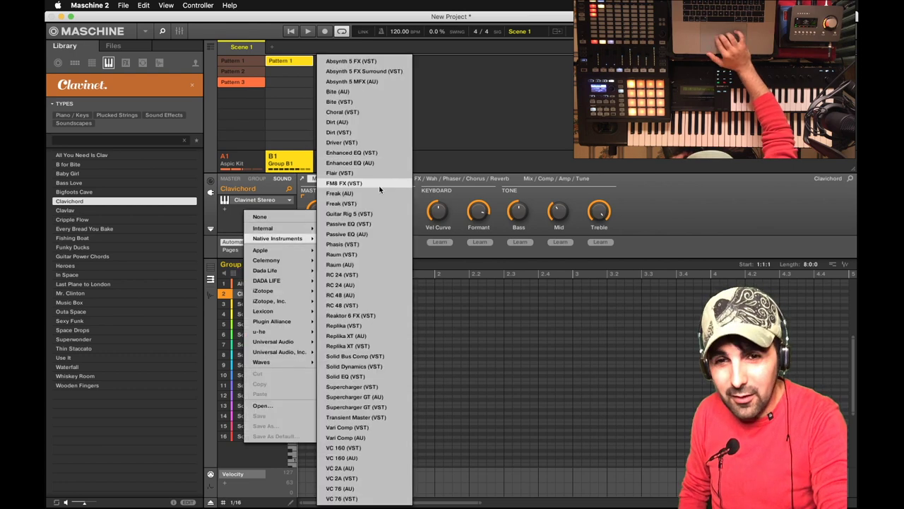
{"action": "left_click", "coordinate": [380, 214]}
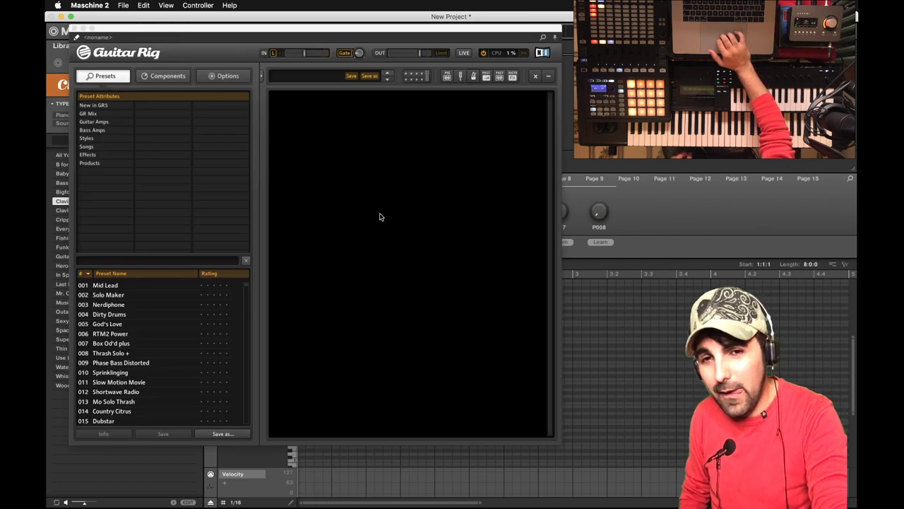
{"action": "left_click", "coordinate": [127, 286]}
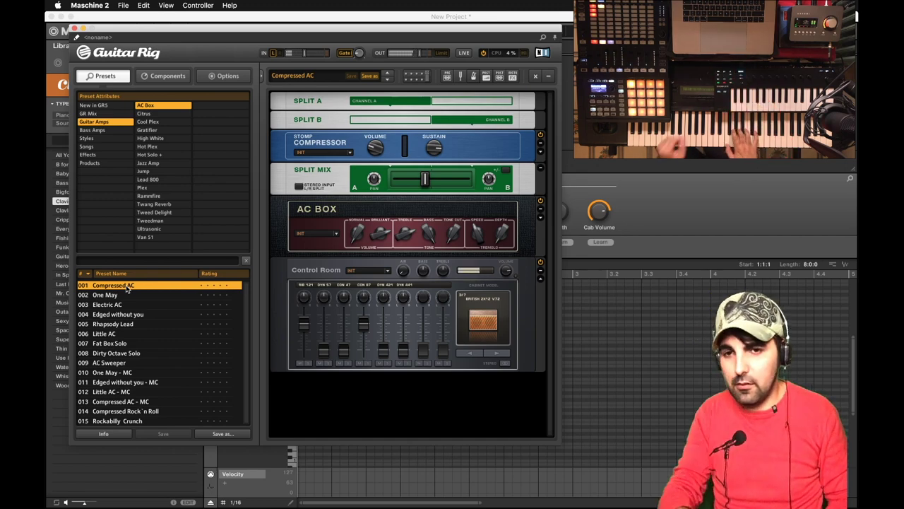
{"action": "left_click_drag", "start_coordinate": [192, 32], "coordinate": [491, 89]}
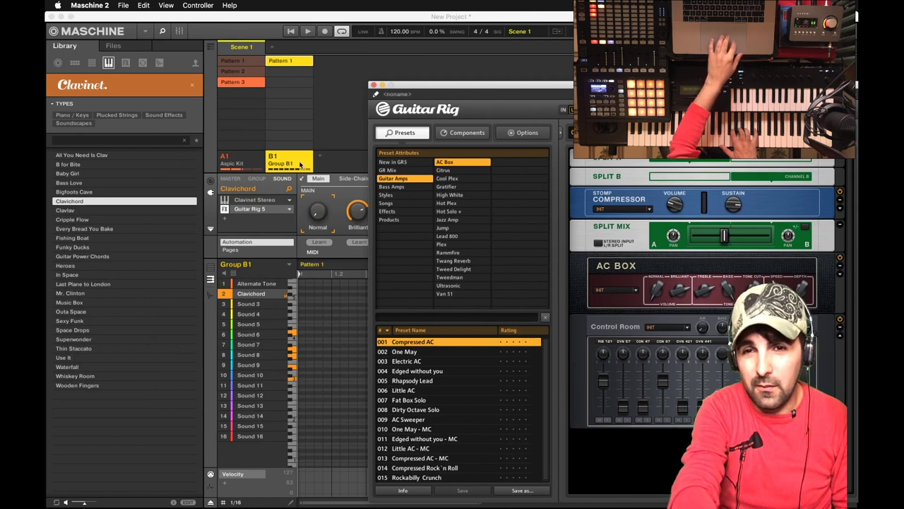
{"action": "left_click", "coordinate": [269, 298]}
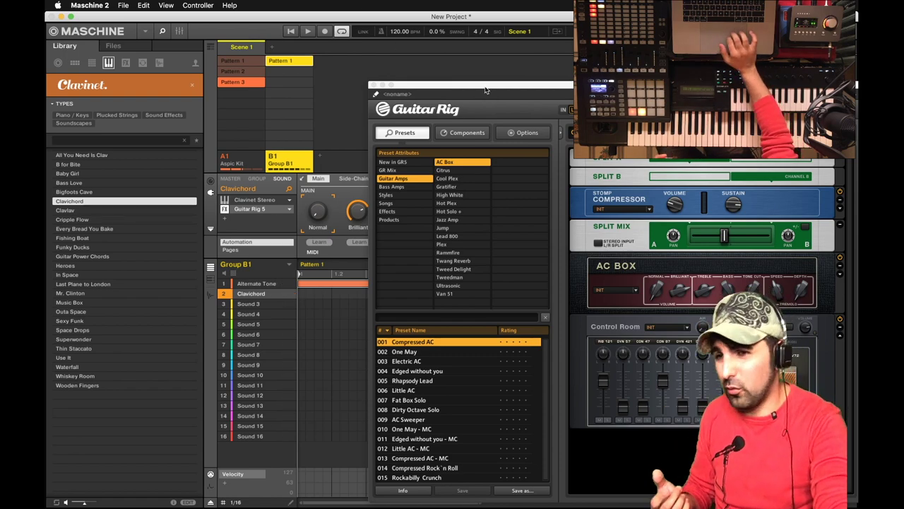
{"action": "left_click_drag", "start_coordinate": [486, 86], "coordinate": [308, 44]}
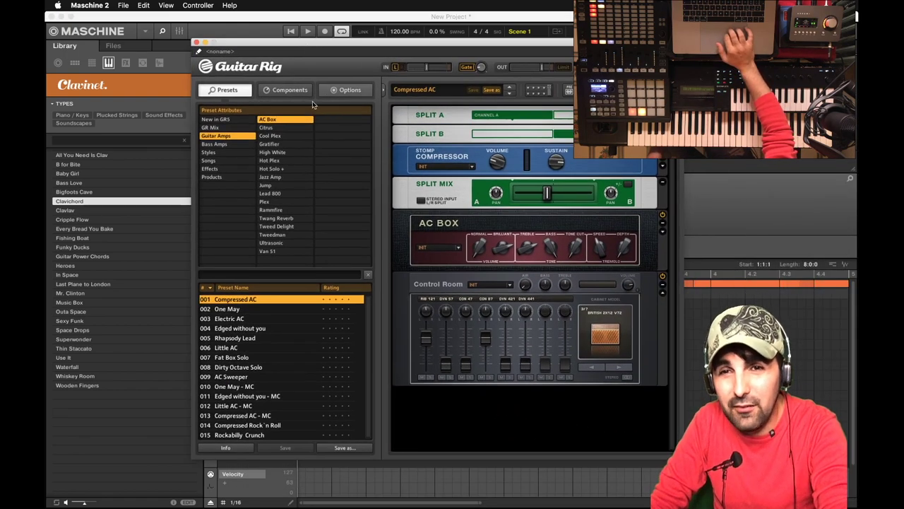
Add a PsycheDelay below the Control Room in the Guitar Rig rack, adjust its Time and close the plug-in window.
{"action": "left_click", "coordinate": [286, 90]}
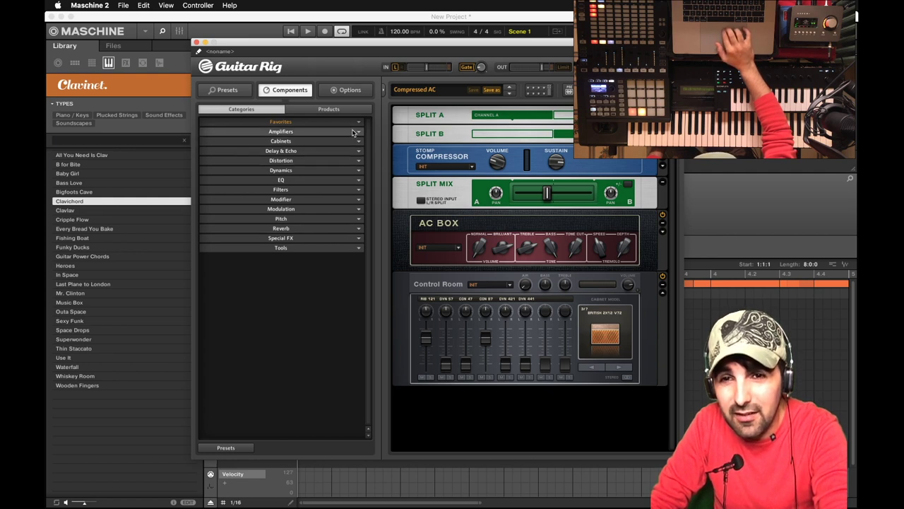
{"action": "left_click", "coordinate": [358, 151]}
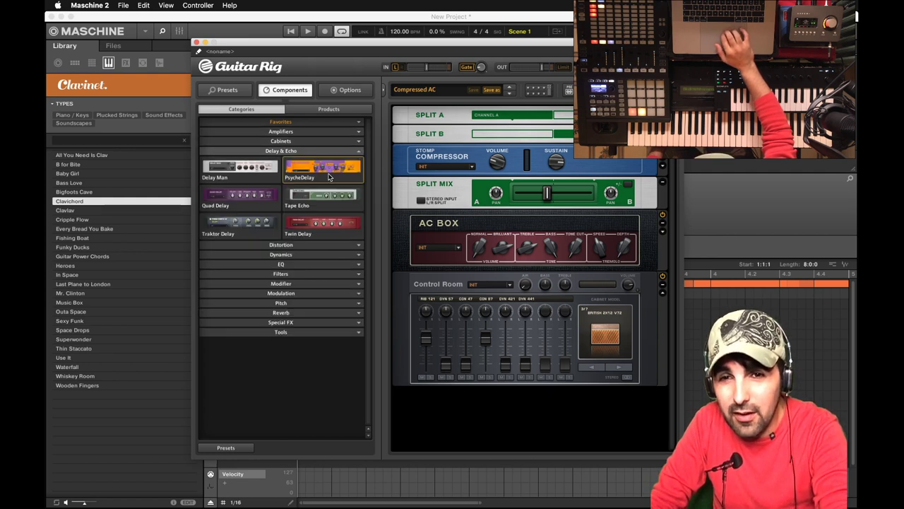
{"action": "left_click_drag", "start_coordinate": [323, 171], "coordinate": [452, 410]}
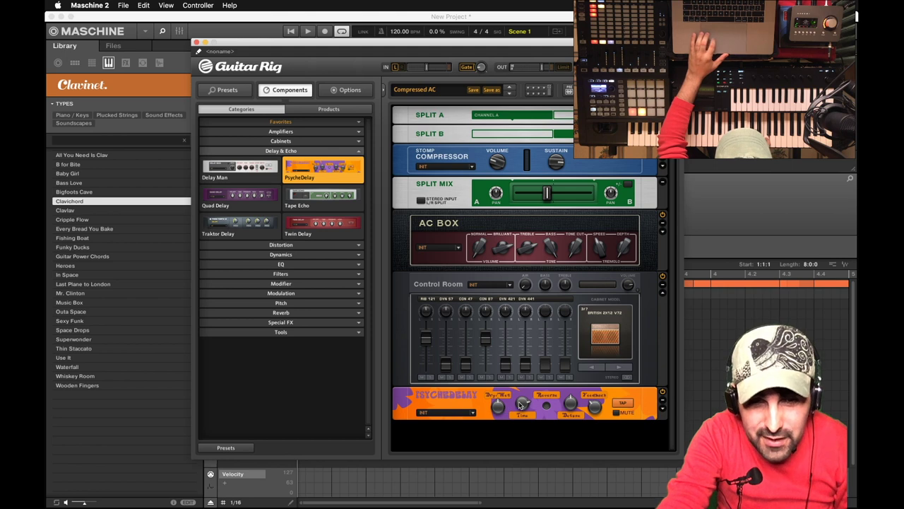
{"action": "mouse_move", "coordinate": [521, 405]}
{"action": "left_click_drag", "start_coordinate": [521, 417], "coordinate": [518, 393]}
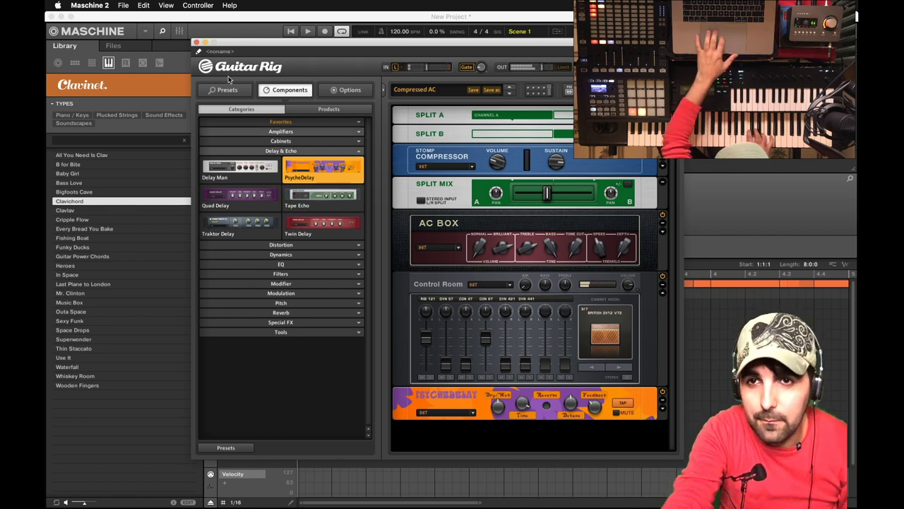
{"action": "left_click", "coordinate": [197, 43]}
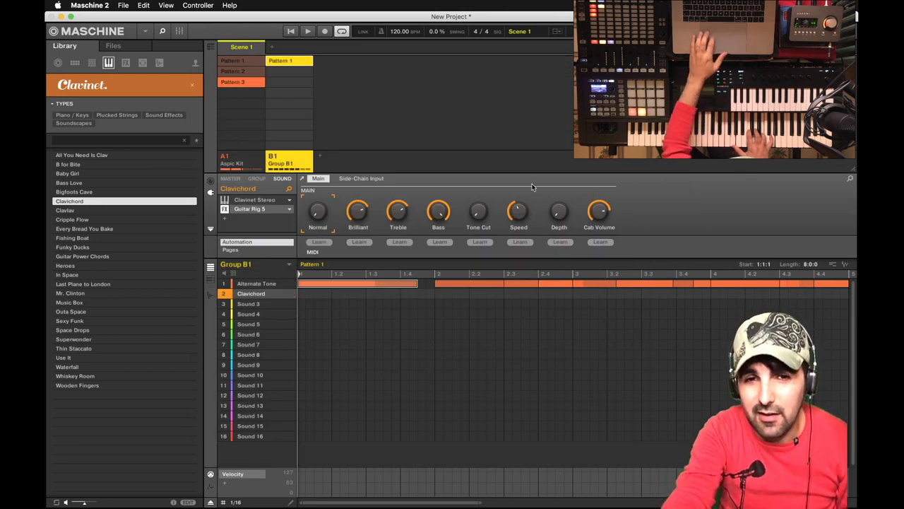
Lower the Clavinet's Treble on the Clavichord sound and audition it over the playing patterns.
{"action": "left_click", "coordinate": [242, 201]}
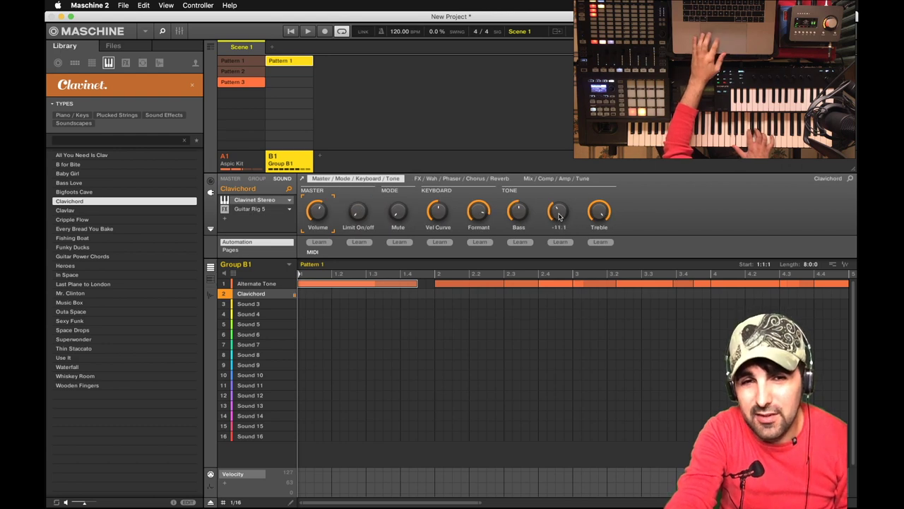
{"action": "left_click", "coordinate": [595, 213]}
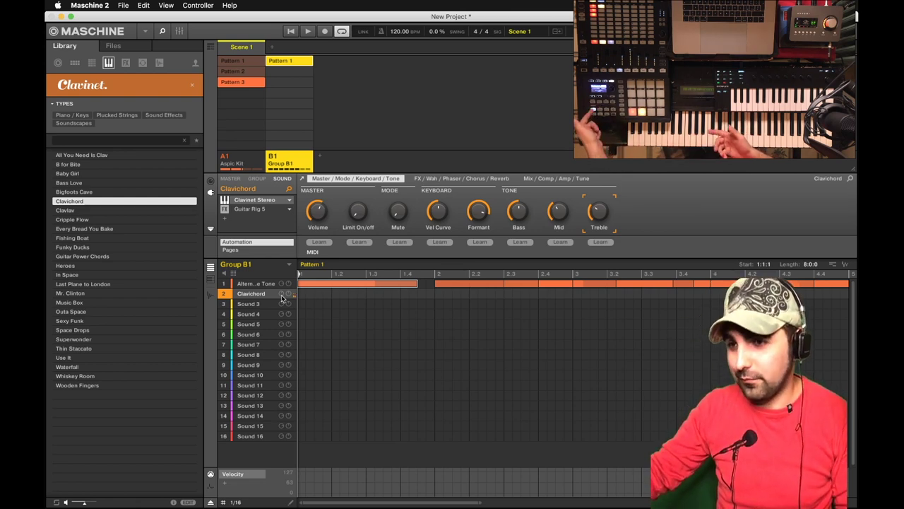
{"action": "key", "text": "space"}
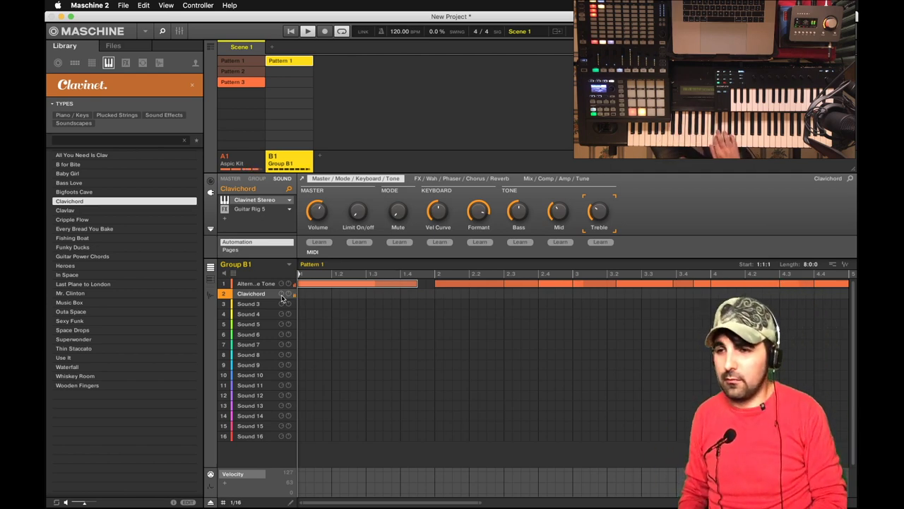
{"action": "key", "text": "space"}
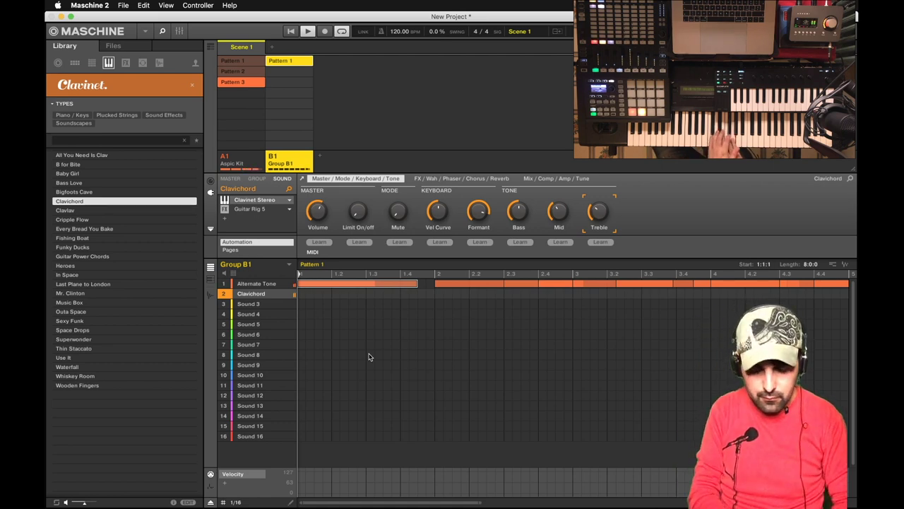
{"action": "key", "text": "space"}
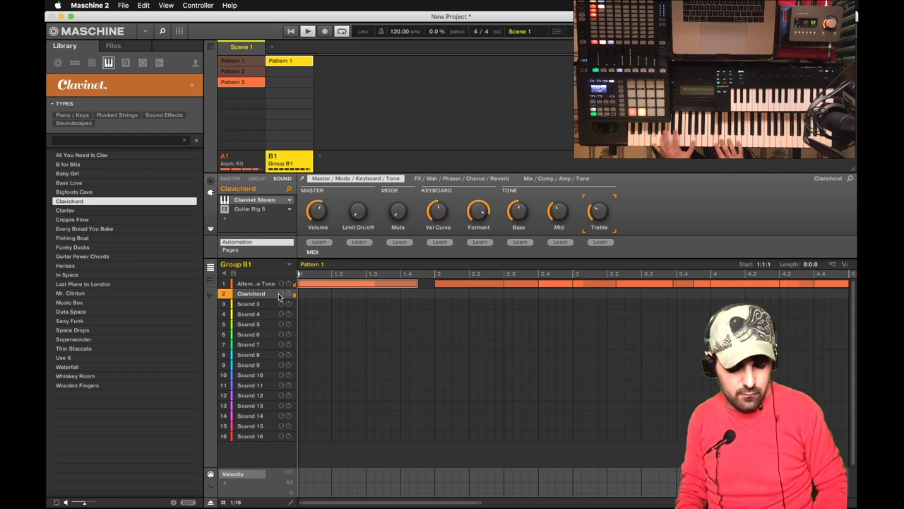
{"action": "key", "text": "space"}
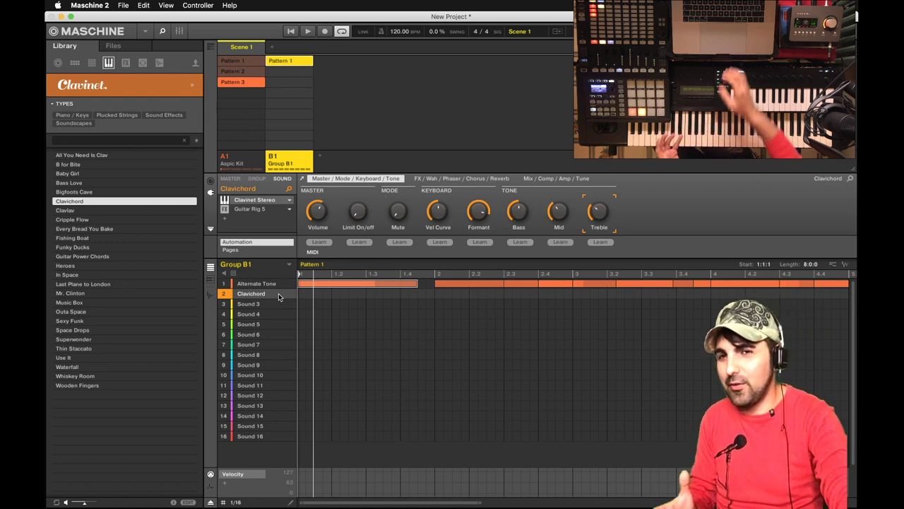
Save the project under the name MARDI19MAI.
{"action": "left_click", "coordinate": [123, 5]}
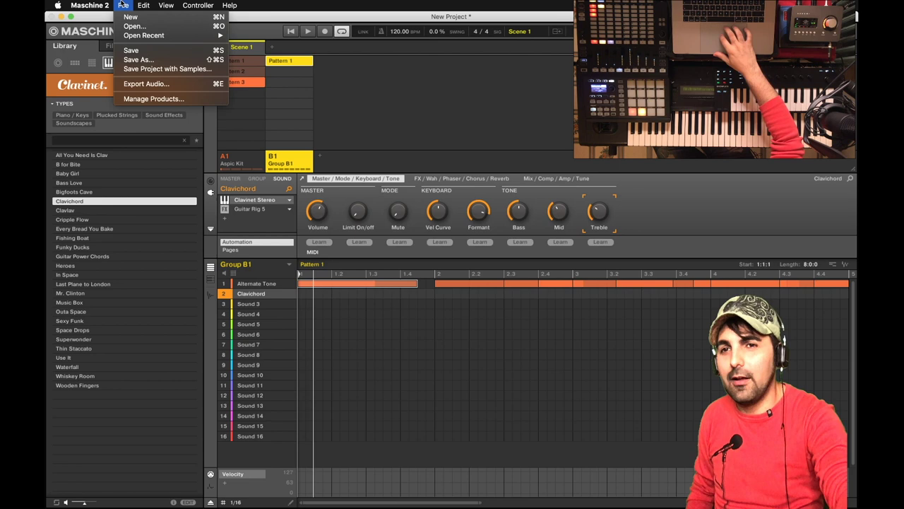
{"action": "left_click", "coordinate": [148, 53]}
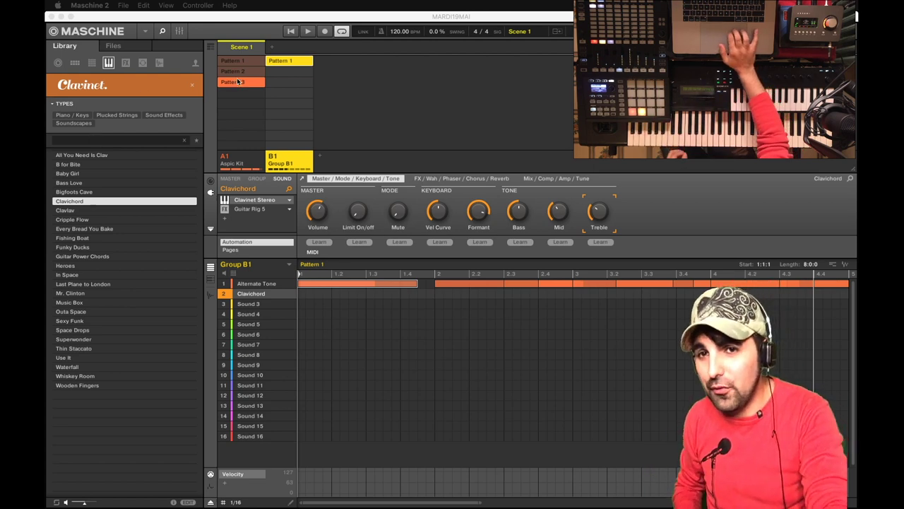
{"action": "left_click", "coordinate": [238, 82]}
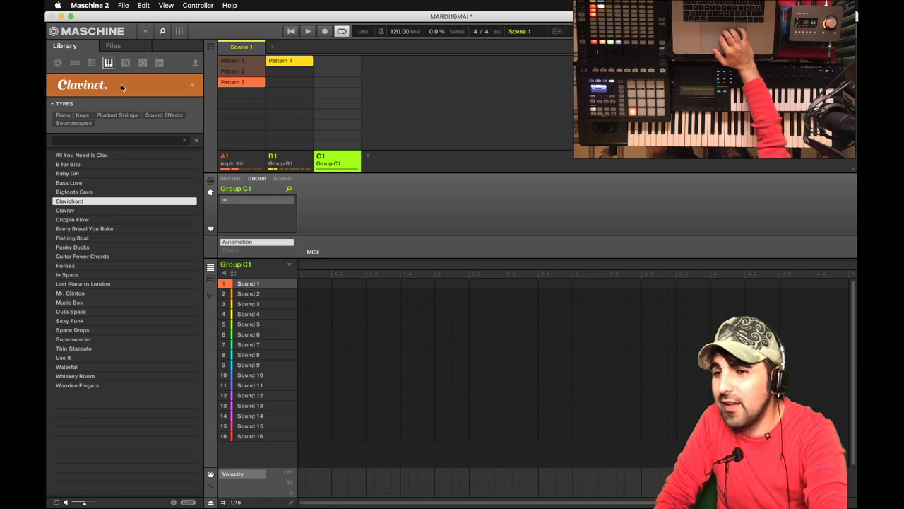
Replace the Clavinet library filter with the Drop Squad kits, audition several of them and load Cloud Machine Kit into Group C1.
{"action": "left_click", "coordinate": [192, 86]}
{"action": "left_click", "coordinate": [115, 191]}
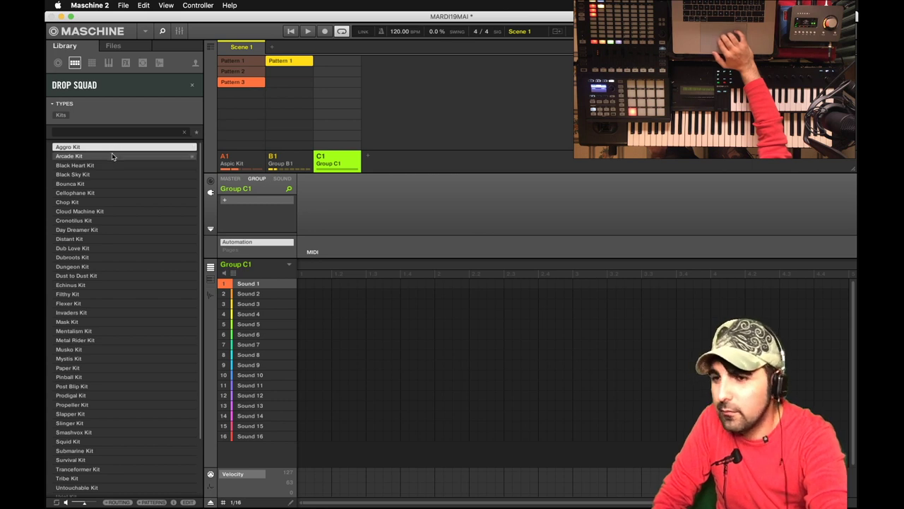
{"action": "left_click", "coordinate": [110, 158]}
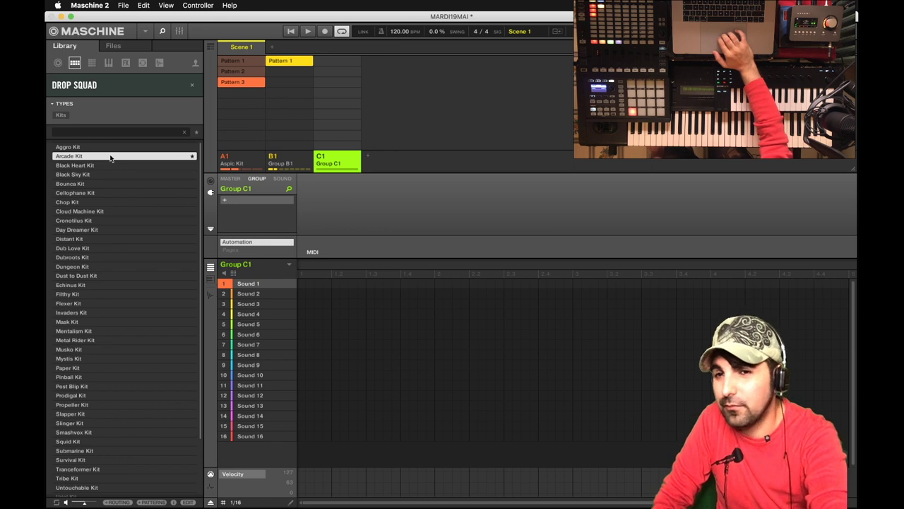
{"action": "left_click", "coordinate": [110, 165]}
{"action": "left_click", "coordinate": [106, 175]}
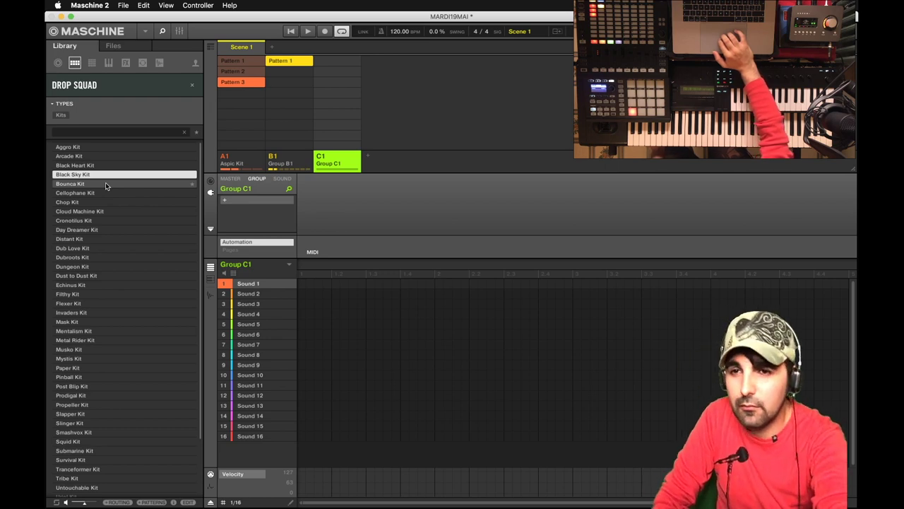
{"action": "left_click", "coordinate": [107, 184]}
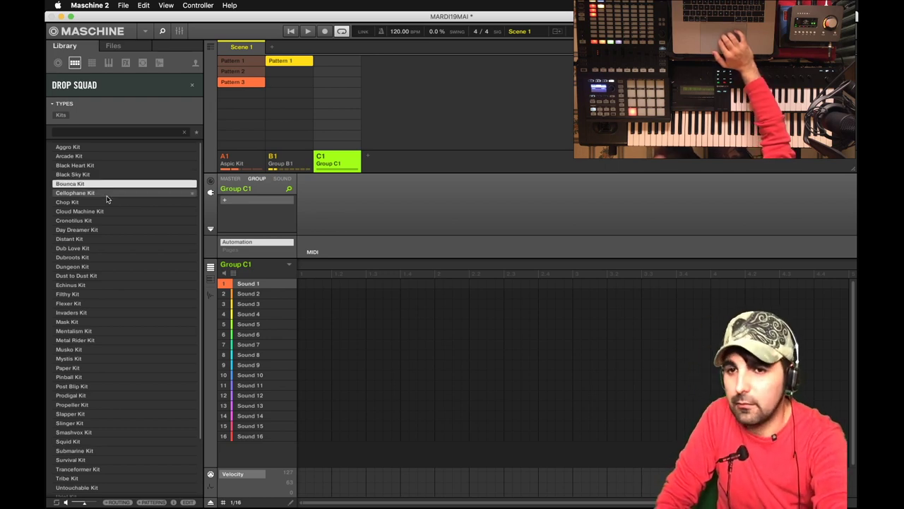
{"action": "left_click", "coordinate": [107, 197]}
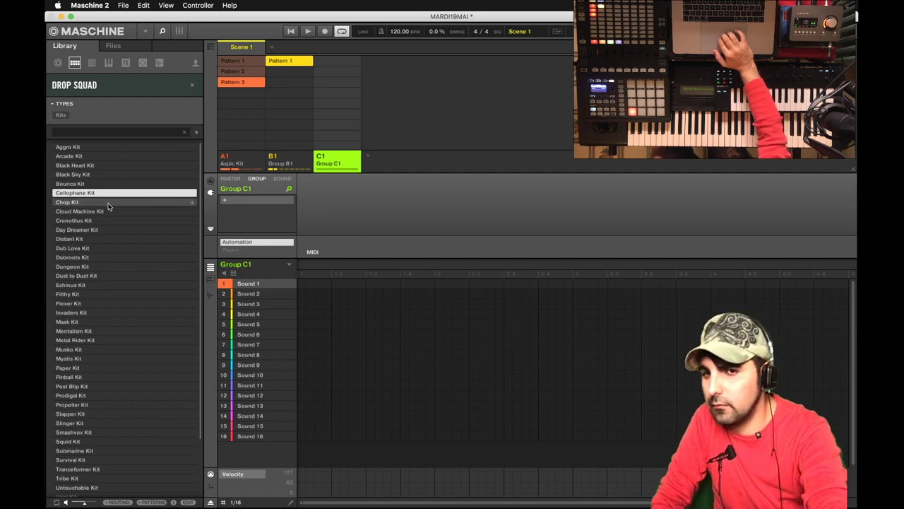
{"action": "left_click", "coordinate": [108, 203]}
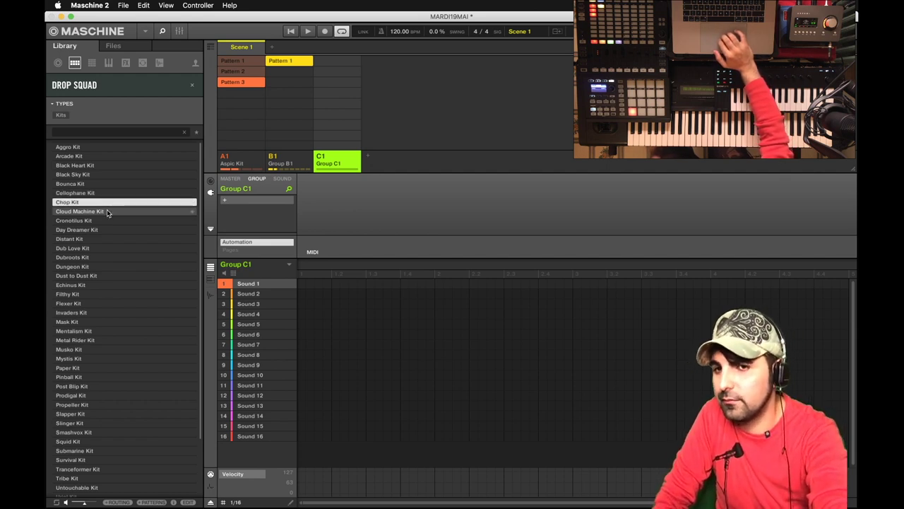
{"action": "left_click", "coordinate": [107, 210]}
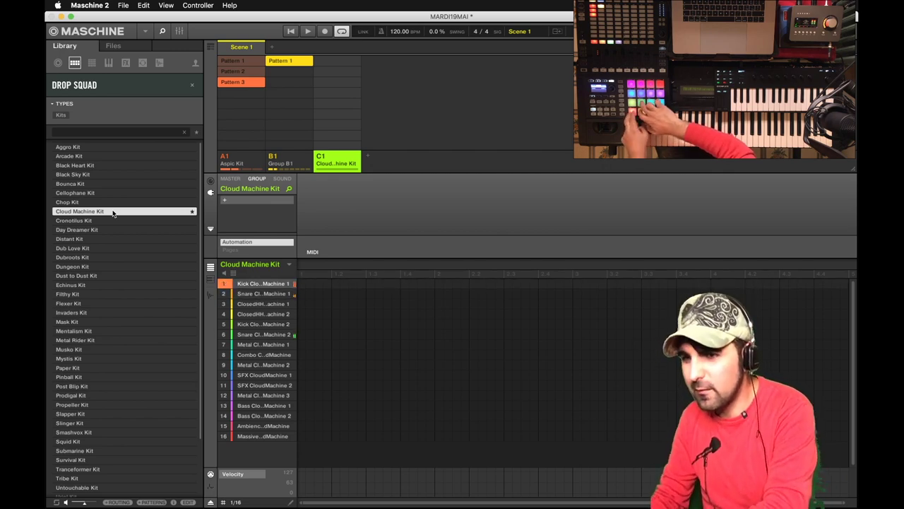
Copy the Kick Aspic 1 and Snare Aspic notes from Pattern 3 of the Aspic Kit.
{"action": "right_click", "coordinate": [238, 159]}
{"action": "left_click", "coordinate": [400, 329]}
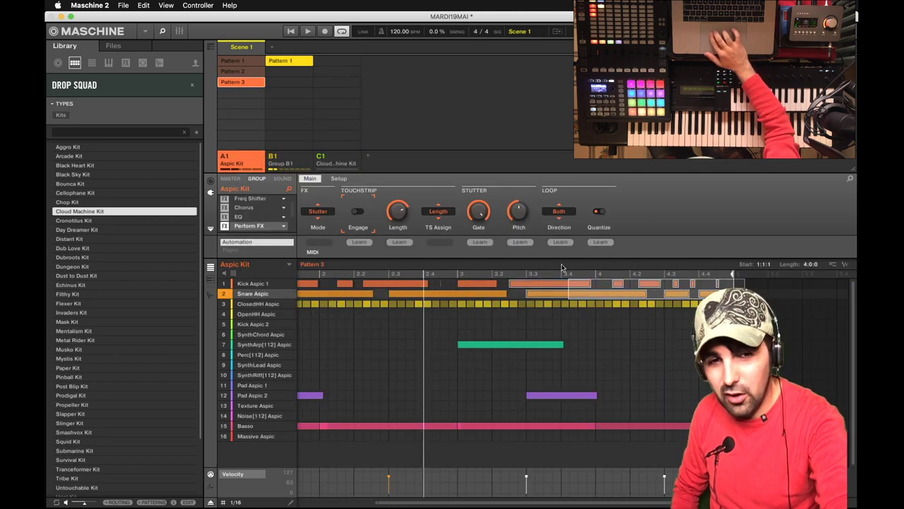
{"action": "left_click_drag", "start_coordinate": [561, 271], "coordinate": [302, 280]}
{"action": "right_click", "coordinate": [301, 281]}
{"action": "left_click", "coordinate": [337, 319]}
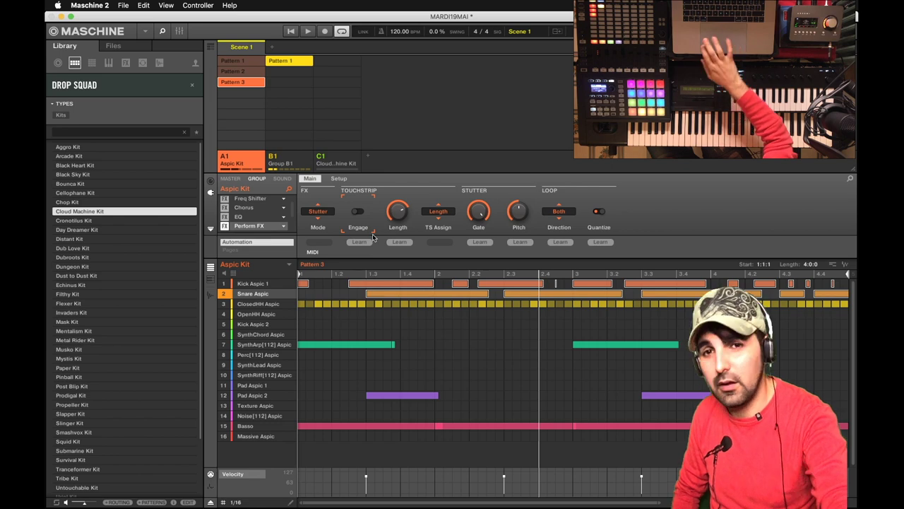
Create Pattern 1 for the Cloud Machine Kit in Group C1 and paste the copied kick and snare notes at its start.
{"action": "right_click", "coordinate": [354, 157]}
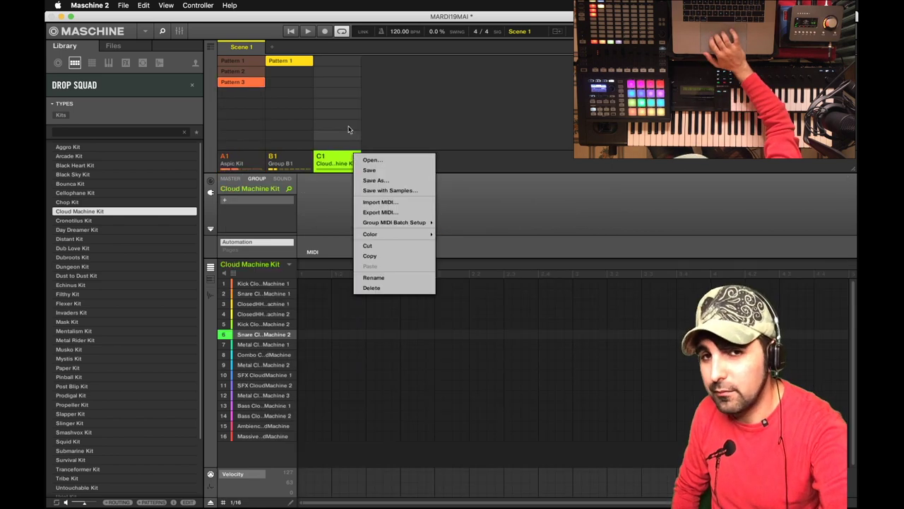
{"action": "left_click", "coordinate": [347, 67]}
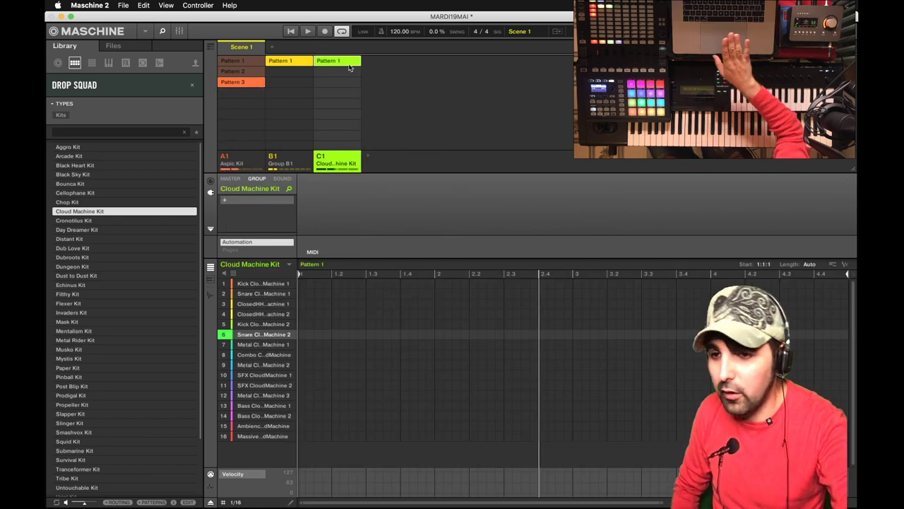
{"action": "right_click", "coordinate": [301, 286]}
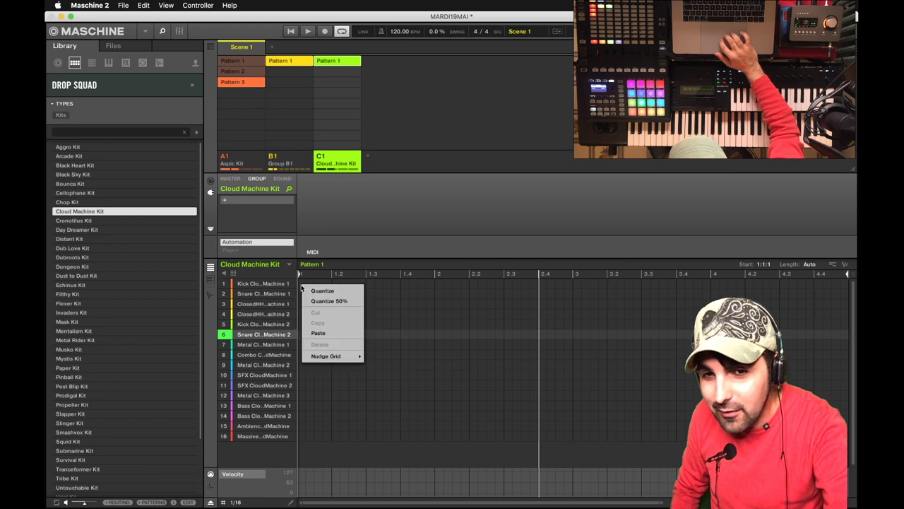
{"action": "left_click", "coordinate": [323, 333]}
{"action": "left_click", "coordinate": [302, 284]}
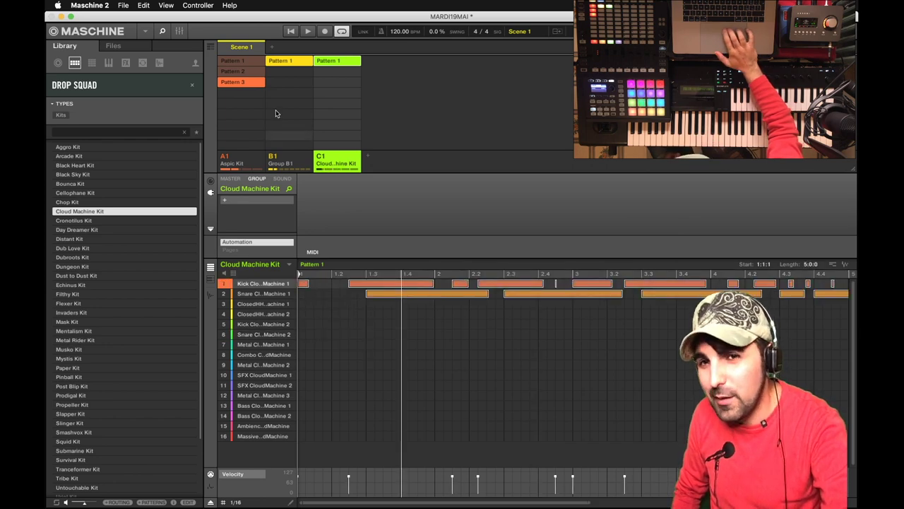
Play the scene with the Cloud Machine Kit group muted, unmute it to compare, and stop playback.
{"action": "left_click", "coordinate": [178, 33]}
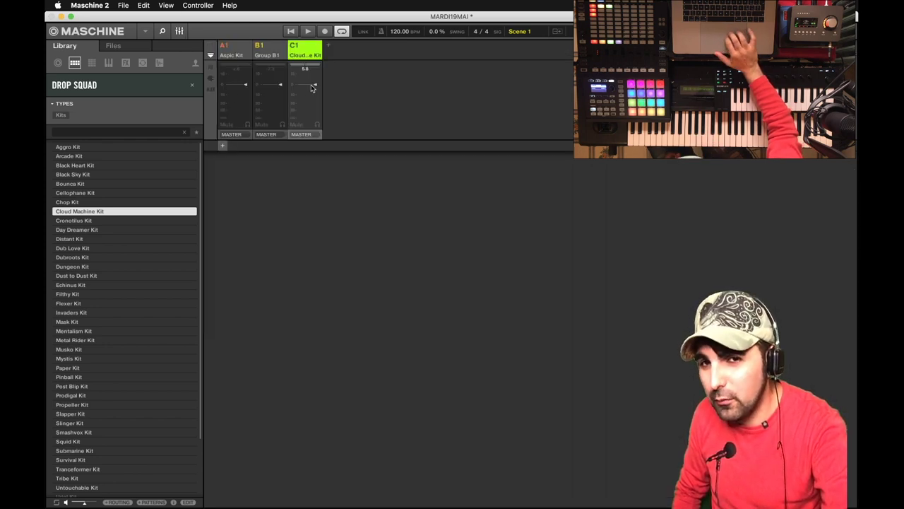
{"action": "left_click", "coordinate": [324, 160]}
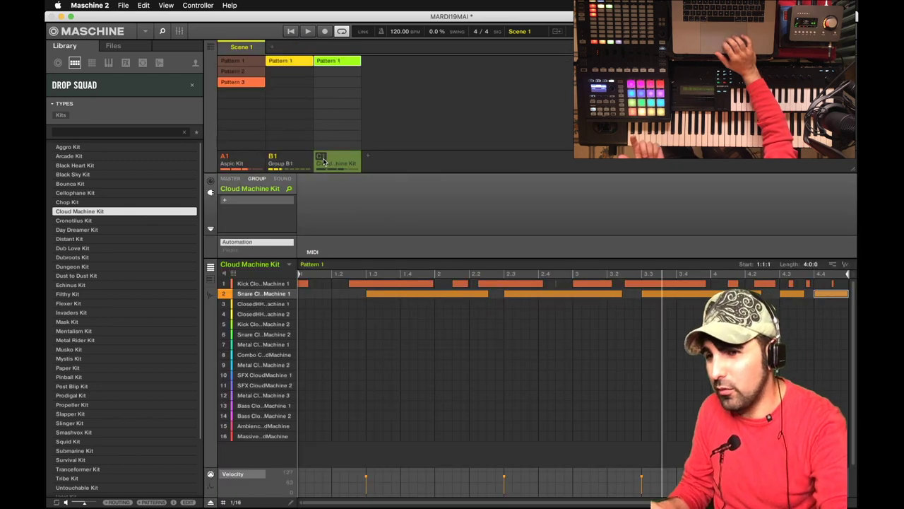
{"action": "key", "text": "space"}
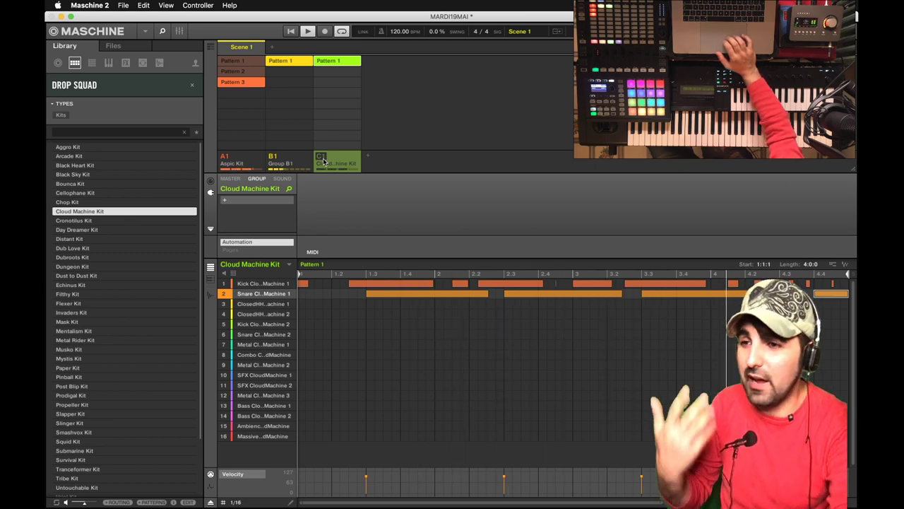
{"action": "left_click", "coordinate": [324, 160]}
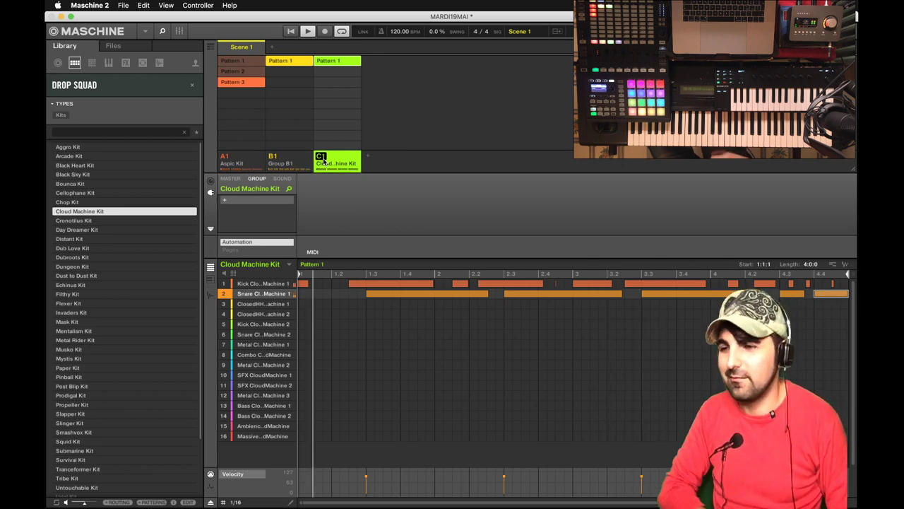
{"action": "key", "text": "space"}
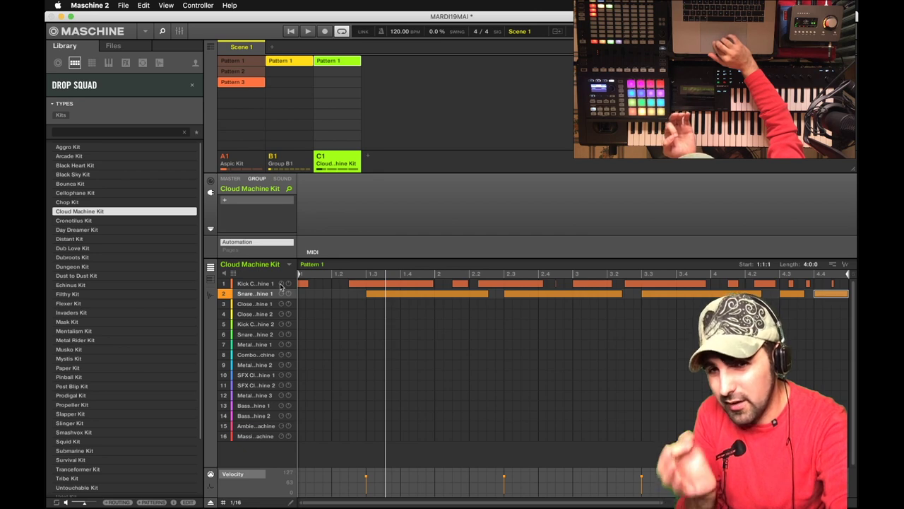
{"action": "left_click", "coordinate": [290, 35]}
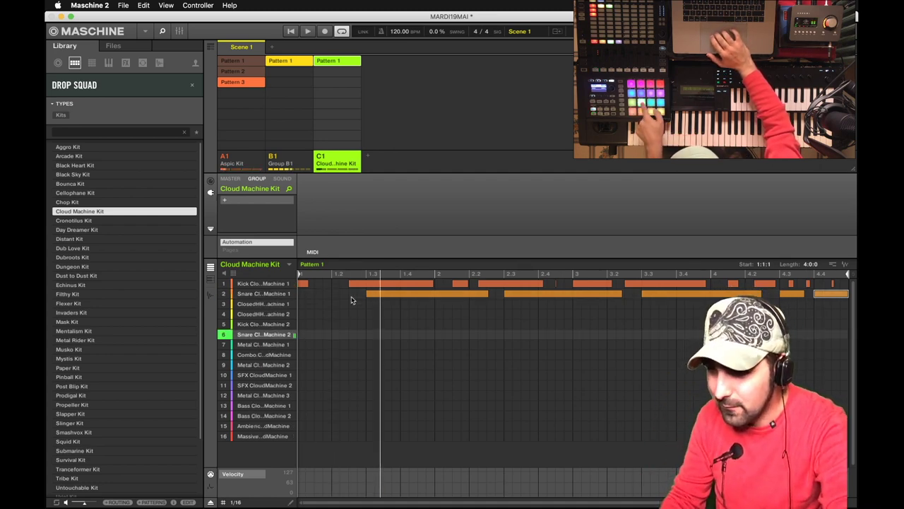
Copy the Snare Cloud Machine 1 notes onto Snare Cloud Machine 2 in Pattern 1 and audition the layered snares.
{"action": "left_click_drag", "start_coordinate": [353, 298], "coordinate": [847, 432]}
{"action": "right_click", "coordinate": [789, 295]}
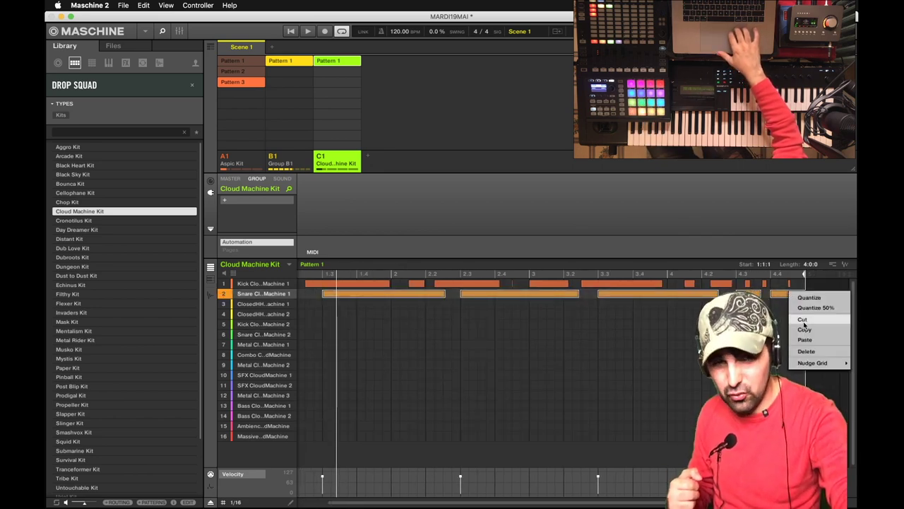
{"action": "left_click", "coordinate": [805, 330]}
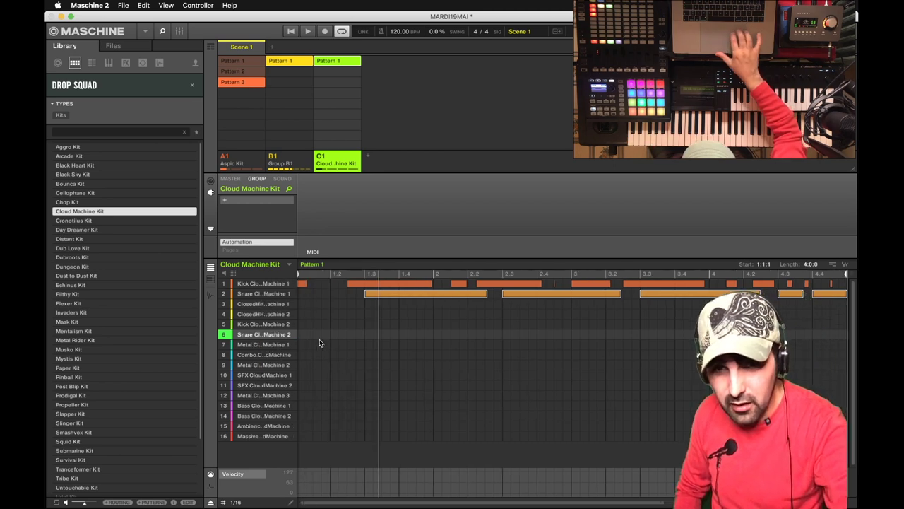
{"action": "right_click", "coordinate": [373, 336]}
{"action": "left_click", "coordinate": [397, 384]}
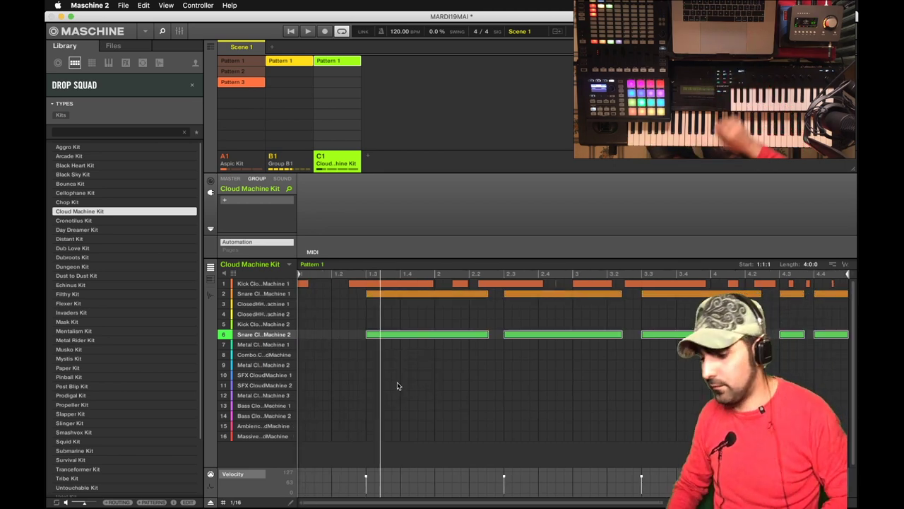
{"action": "key", "text": "space"}
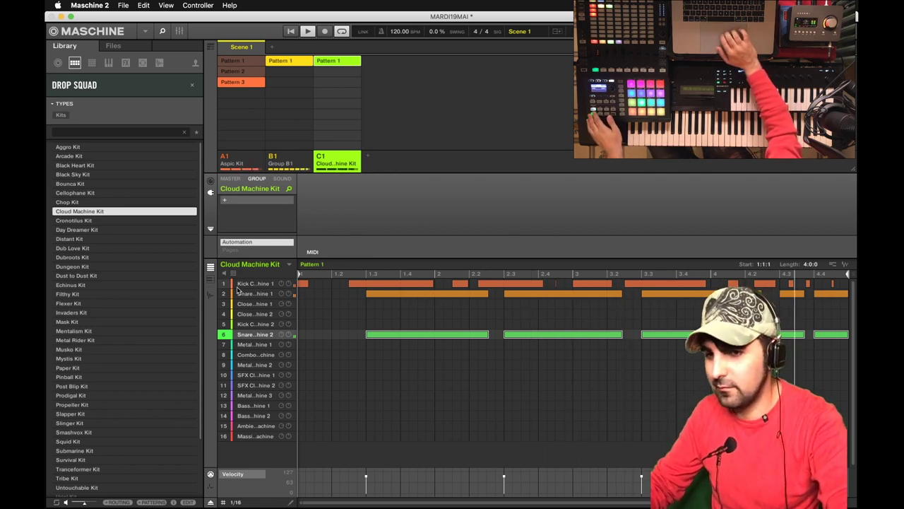
{"action": "key", "text": "space"}
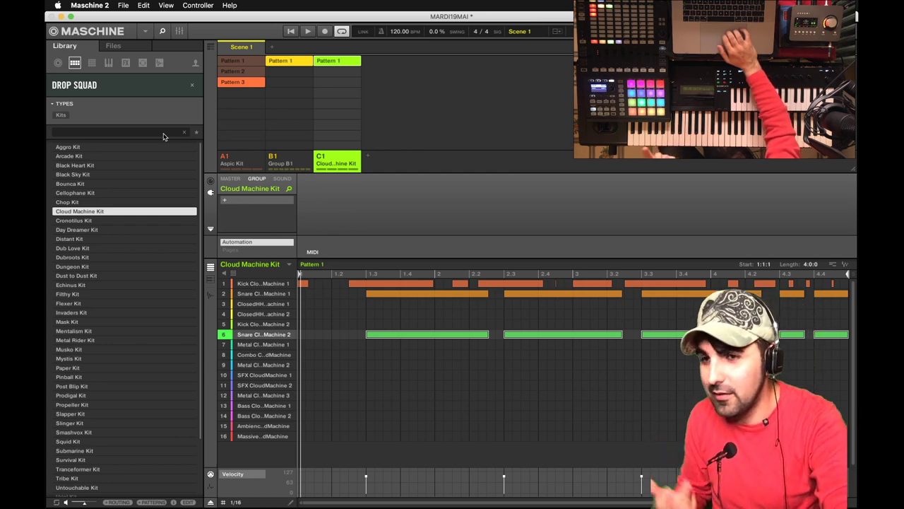
Select Metal Cloud Machine 3 in slot 12, search all sounds for CRASH, and audition the presets down to Crash FourToTheSoul.
{"action": "left_click", "coordinate": [262, 345]}
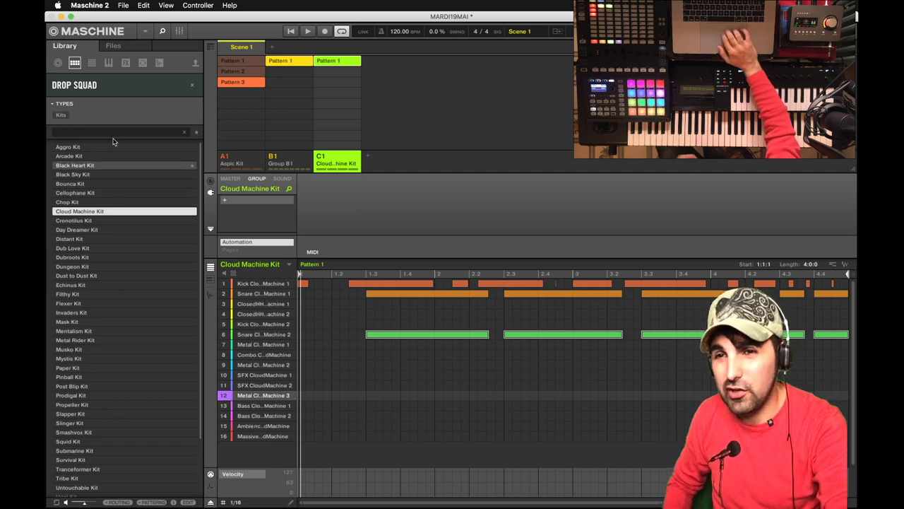
{"action": "type", "text": "CRASH"}
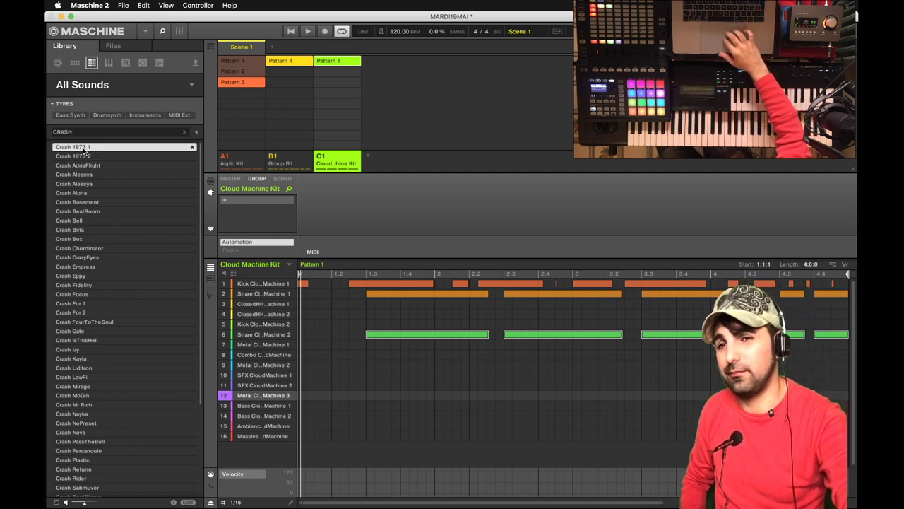
{"action": "left_click", "coordinate": [83, 164]}
{"action": "left_click", "coordinate": [83, 175]}
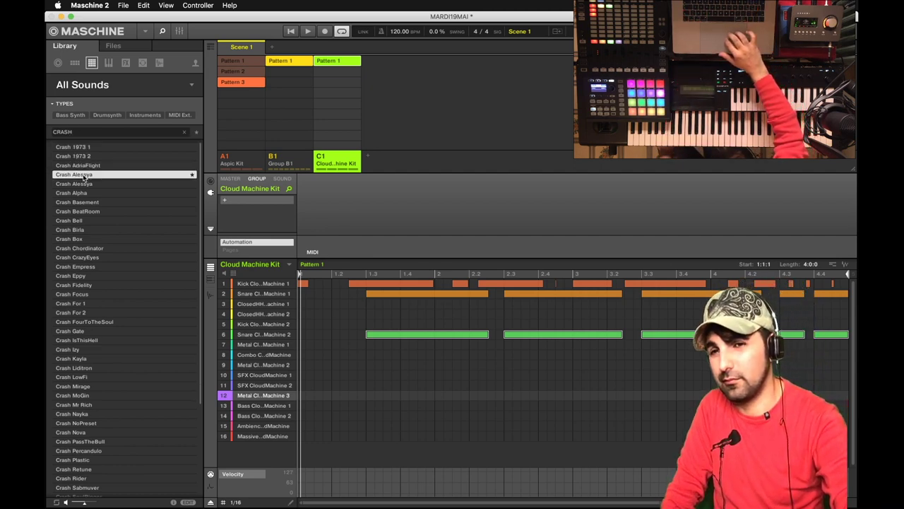
{"action": "left_click", "coordinate": [84, 185]}
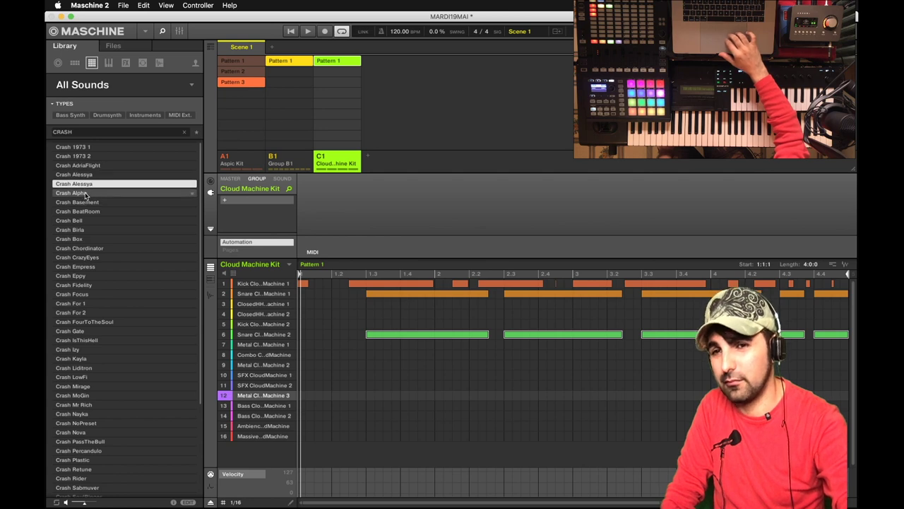
{"action": "left_click", "coordinate": [85, 194]}
{"action": "left_click", "coordinate": [83, 202]}
{"action": "left_click", "coordinate": [83, 211]}
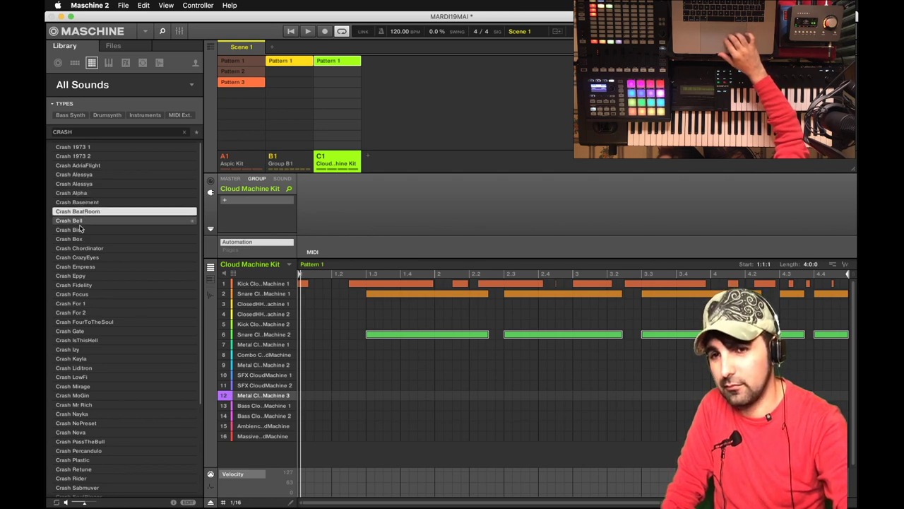
{"action": "left_click", "coordinate": [82, 220]}
{"action": "left_click", "coordinate": [81, 230]}
{"action": "left_click", "coordinate": [79, 238]}
{"action": "left_click", "coordinate": [77, 247]}
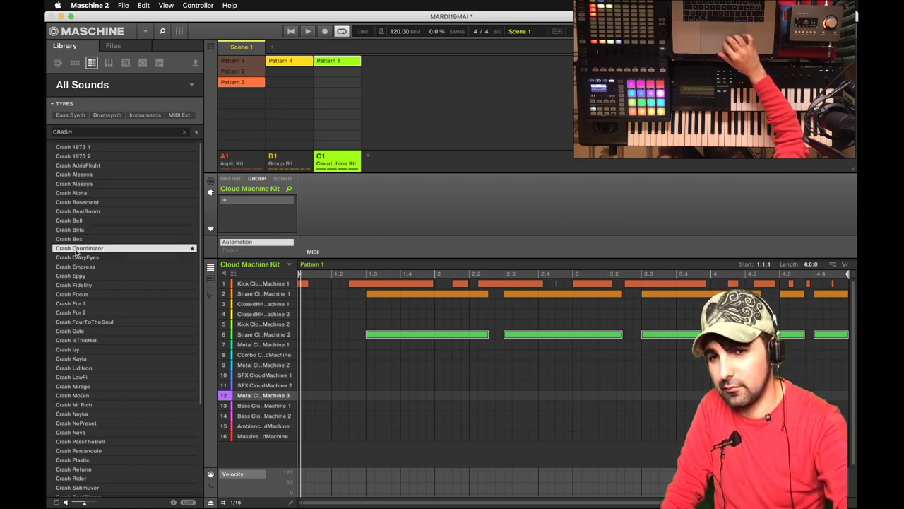
{"action": "left_click", "coordinate": [75, 257]}
{"action": "left_click", "coordinate": [74, 266]}
{"action": "left_click", "coordinate": [72, 275]}
{"action": "left_click", "coordinate": [71, 284]}
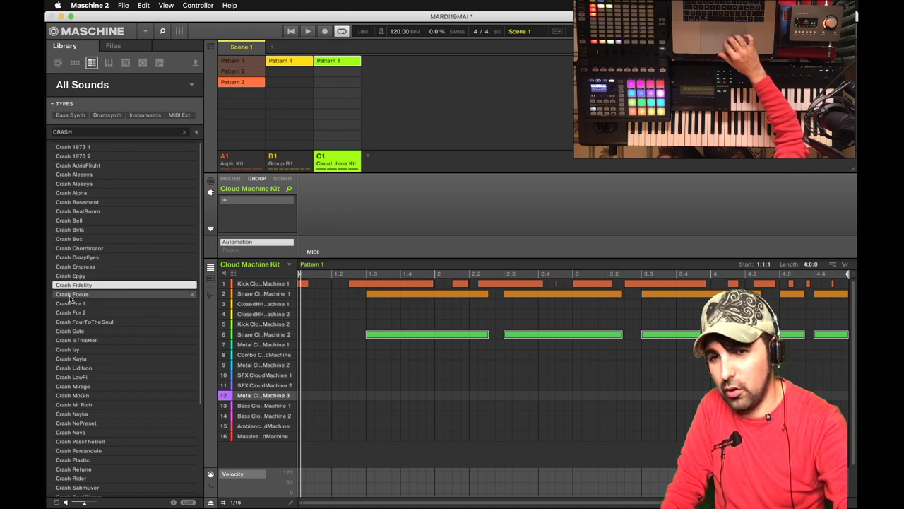
{"action": "left_click", "coordinate": [71, 294]}
{"action": "left_click", "coordinate": [70, 303]}
{"action": "left_click", "coordinate": [69, 313]}
{"action": "left_click", "coordinate": [68, 321]}
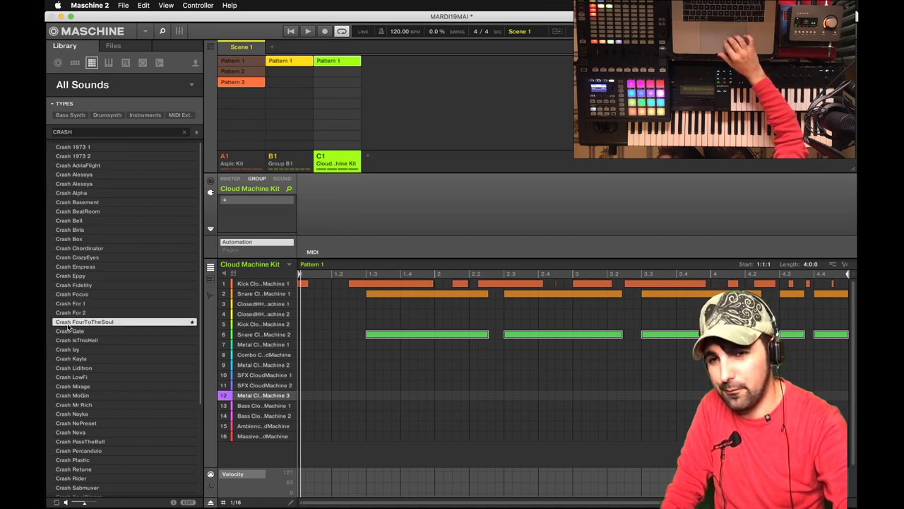
Audition Crash Gate and Crash IsThisHell, and load Crash IsThisHell into slot 12 in place of Metal Cloud Machine 3.
{"action": "left_click", "coordinate": [67, 331]}
{"action": "left_click", "coordinate": [67, 340]}
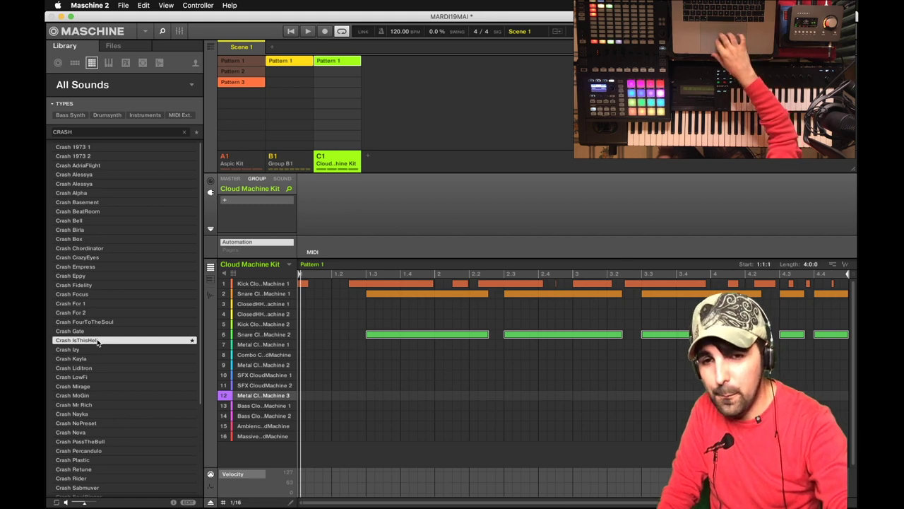
{"action": "double_click", "coordinate": [97, 340]}
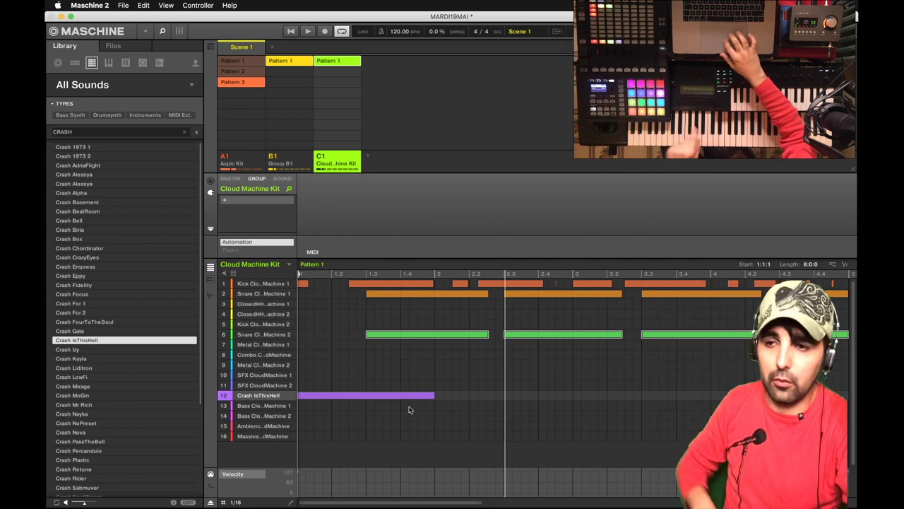
Delete the second Crash IsThisHell note at bar 5 of the Cloud Machine Kit's Pattern 1.
{"action": "scroll", "coordinate": [419, 424], "scroll_direction": "right", "scroll_amount": 10}
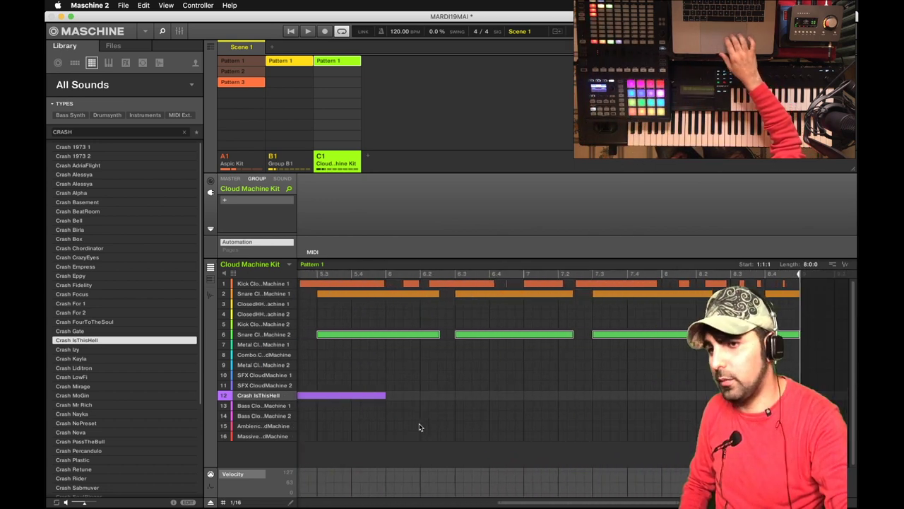
{"action": "scroll", "coordinate": [419, 426], "scroll_direction": "left", "scroll_amount": 2}
{"action": "left_click", "coordinate": [409, 396]}
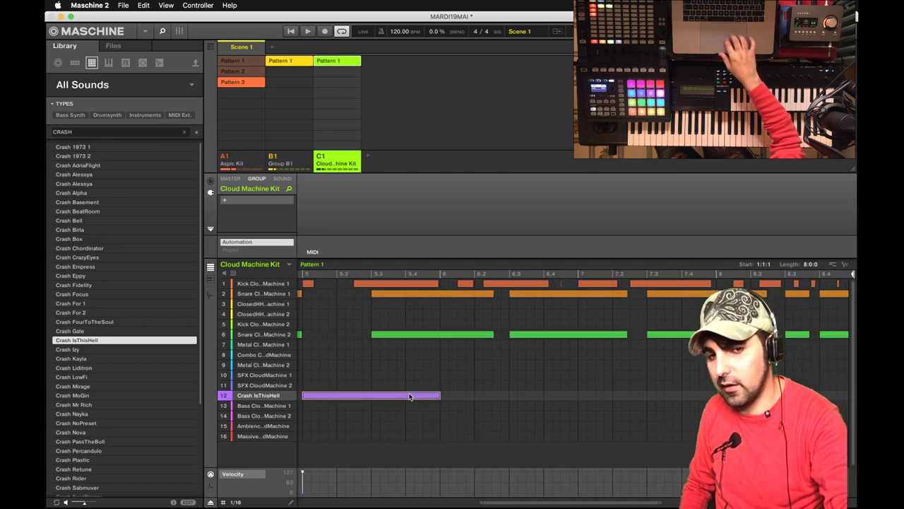
{"action": "double_click", "coordinate": [410, 396]}
{"action": "scroll", "coordinate": [410, 396], "scroll_direction": "left", "scroll_amount": 10}
Play the scene to hear the added crash with the layered drums, switching recording on and off during playback.
{"action": "key", "text": "space"}
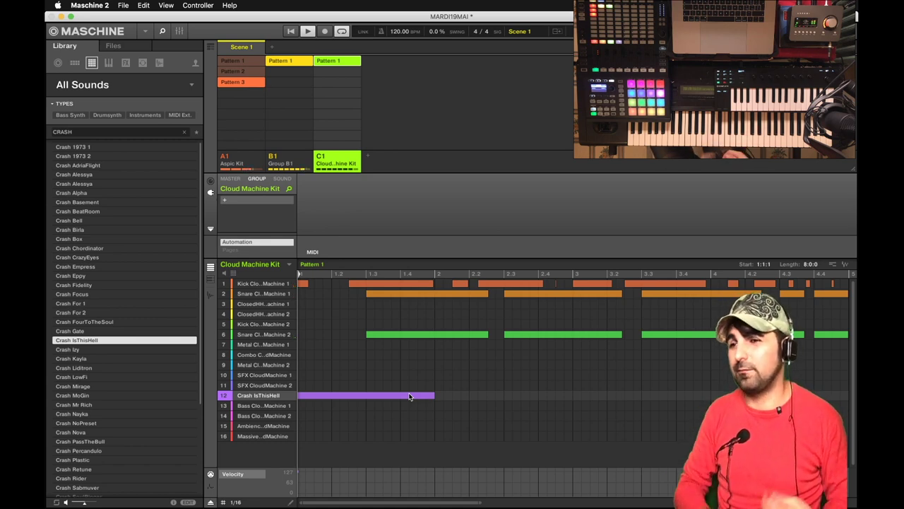
{"action": "key", "text": "space"}
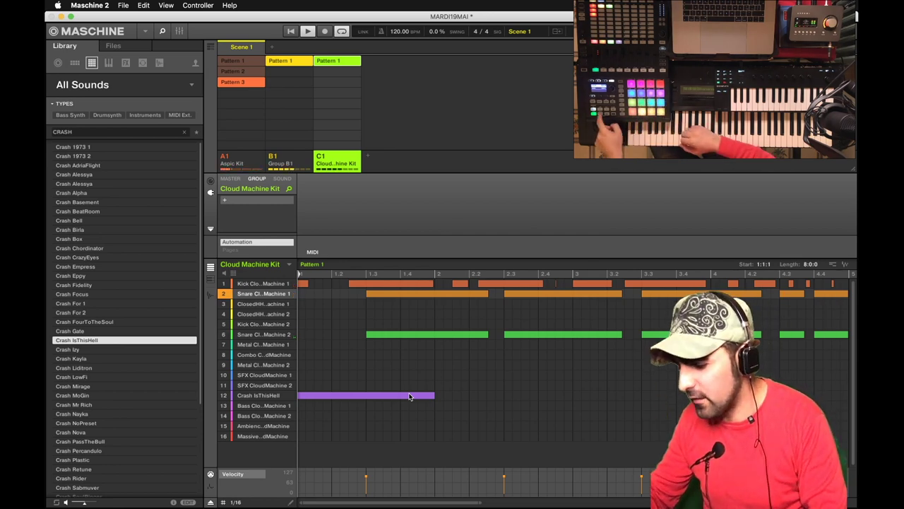
{"action": "key", "text": "r"}
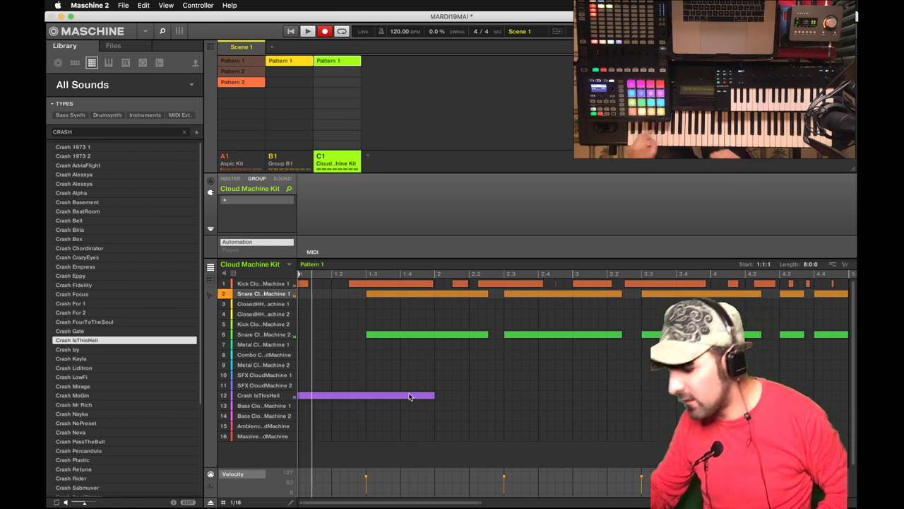
{"action": "key", "text": "r"}
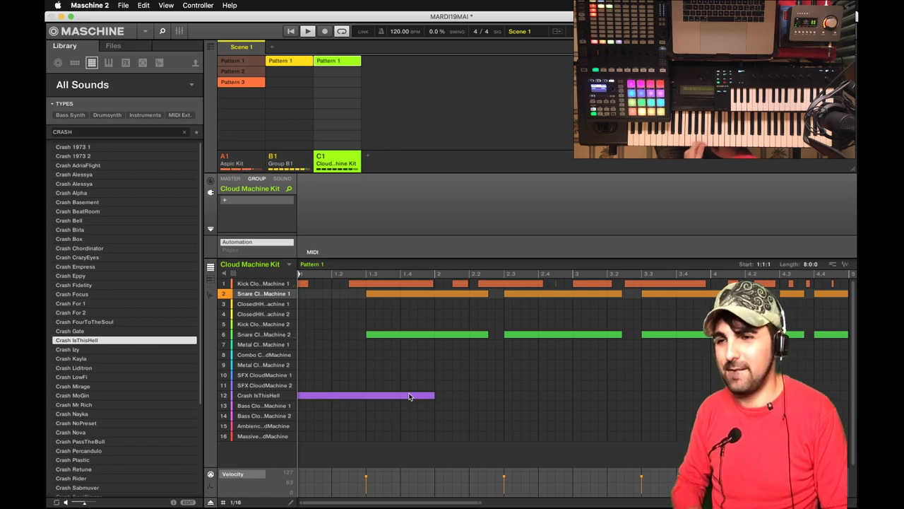
{"action": "key", "text": "space"}
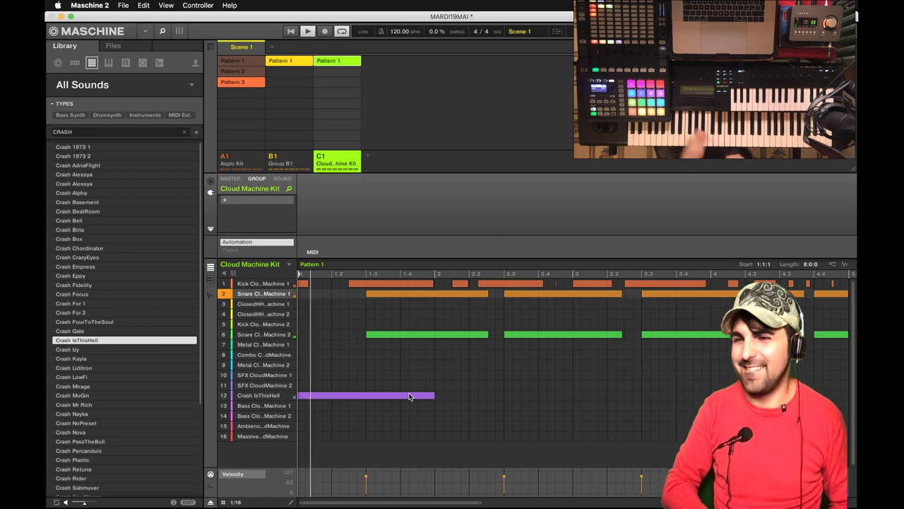
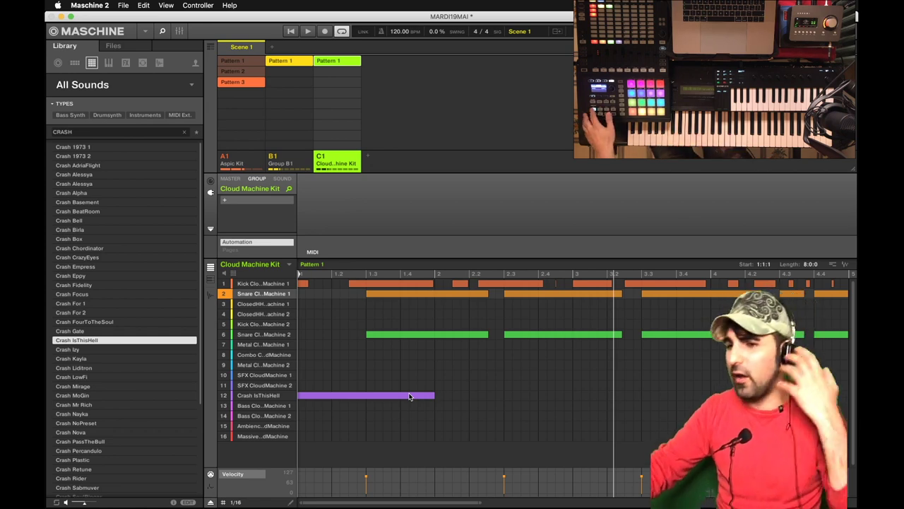
Duplicate Pattern 1 of Group B1 and record a Clavichord part into the copy.
{"action": "key", "text": "space"}
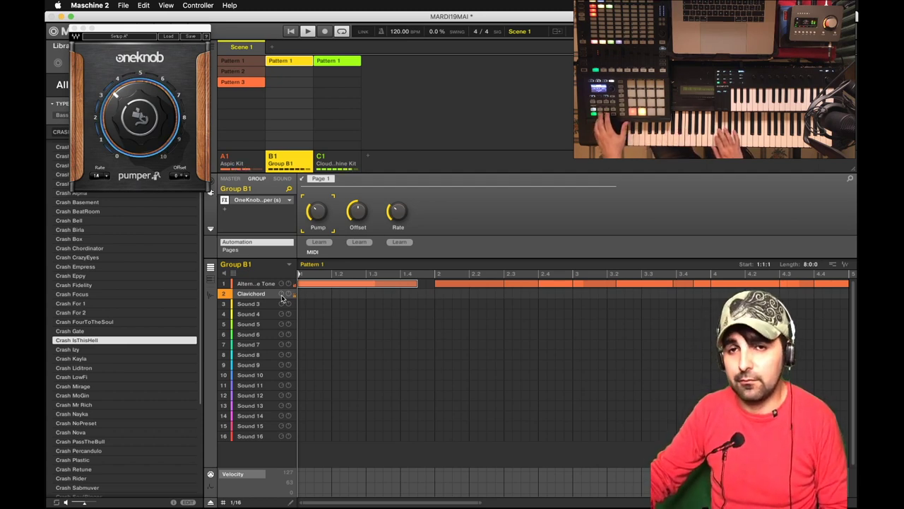
{"action": "right_click", "coordinate": [295, 62]}
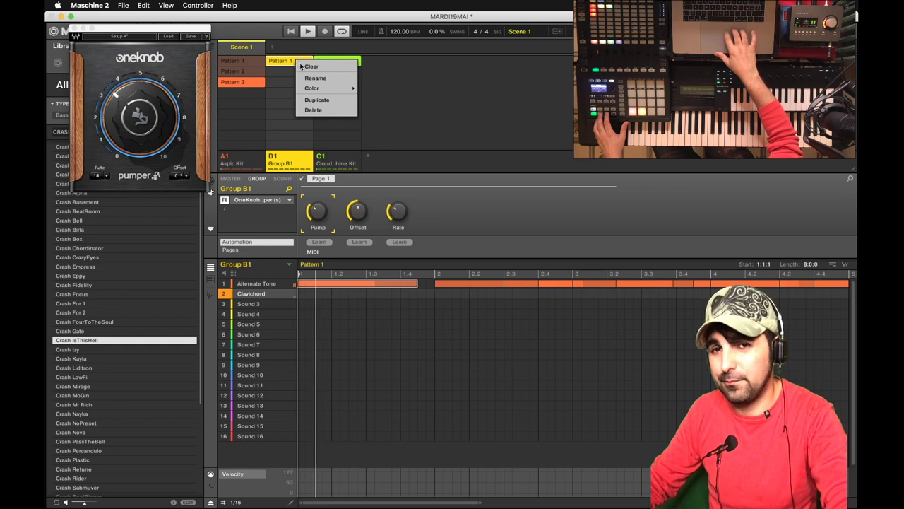
{"action": "left_click", "coordinate": [330, 101]}
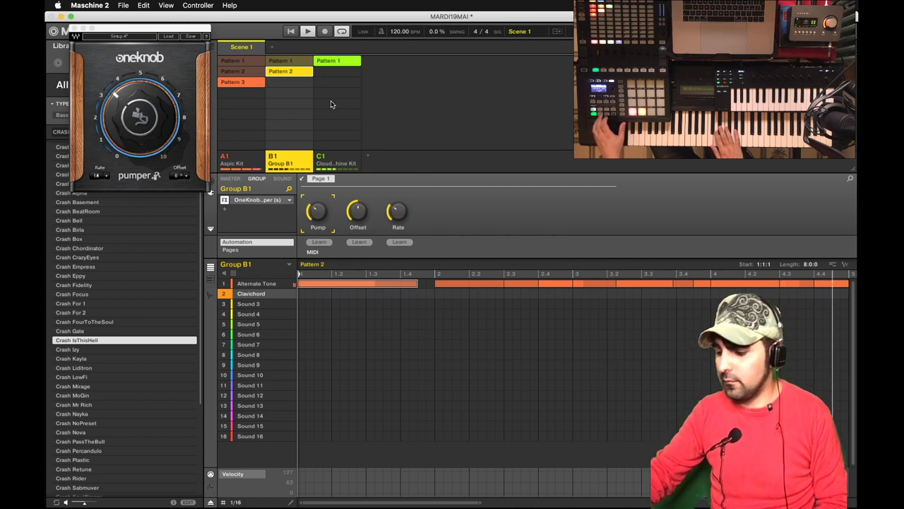
{"action": "key", "text": "r"}
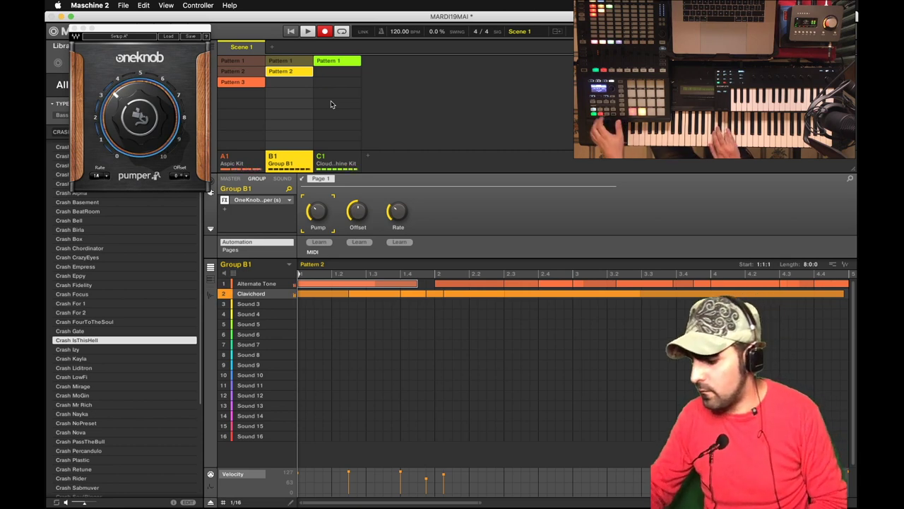
{"action": "key", "text": "r"}
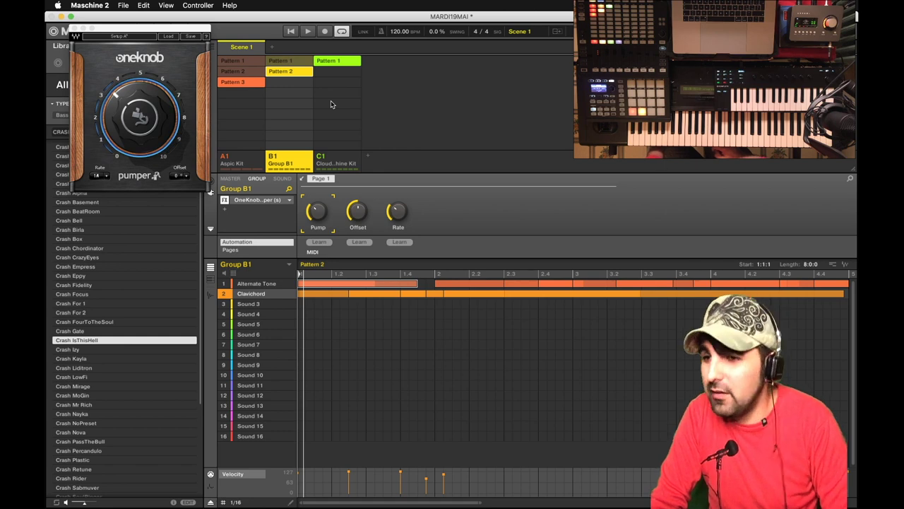
Replace Crash IsThisHell in slot 12 of the Cloud Machine Kit with Crash BeatRoom.
{"action": "right_click", "coordinate": [327, 159]}
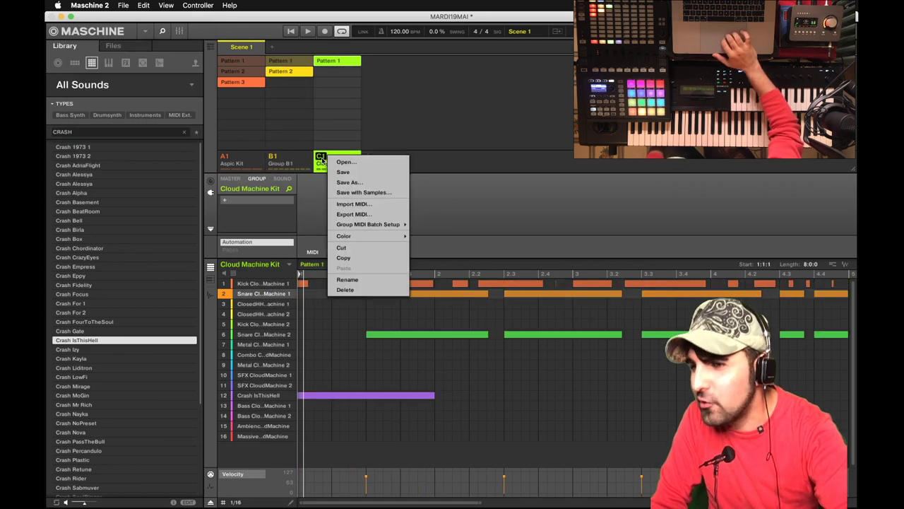
{"action": "left_click", "coordinate": [311, 192]}
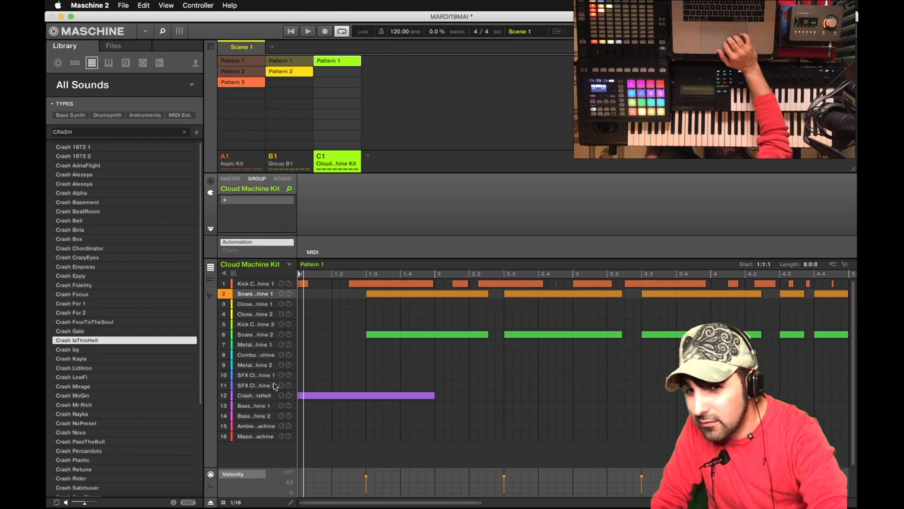
{"action": "left_click", "coordinate": [253, 396]}
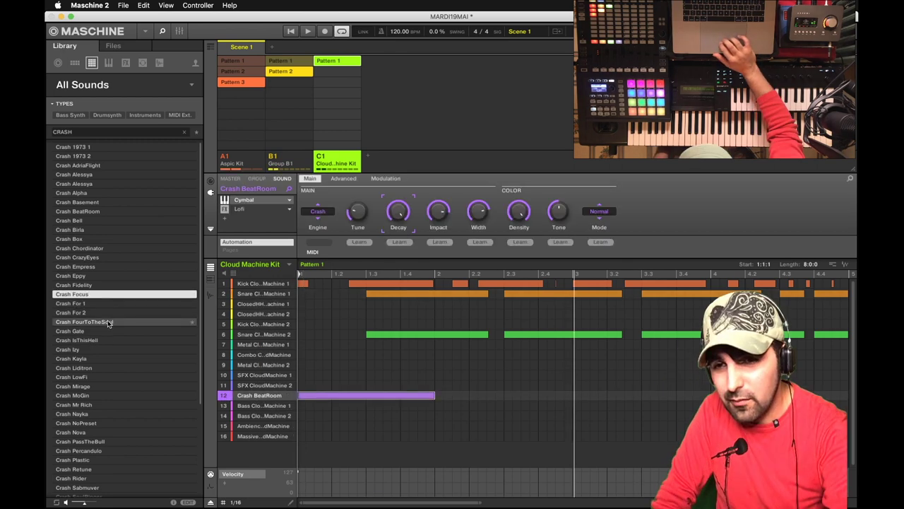
Audition the crash sounds in the search results one by one, from Crash FourToTheSoul down to Crash Tenshn 2.
{"action": "left_click", "coordinate": [108, 322]}
{"action": "left_click", "coordinate": [104, 333]}
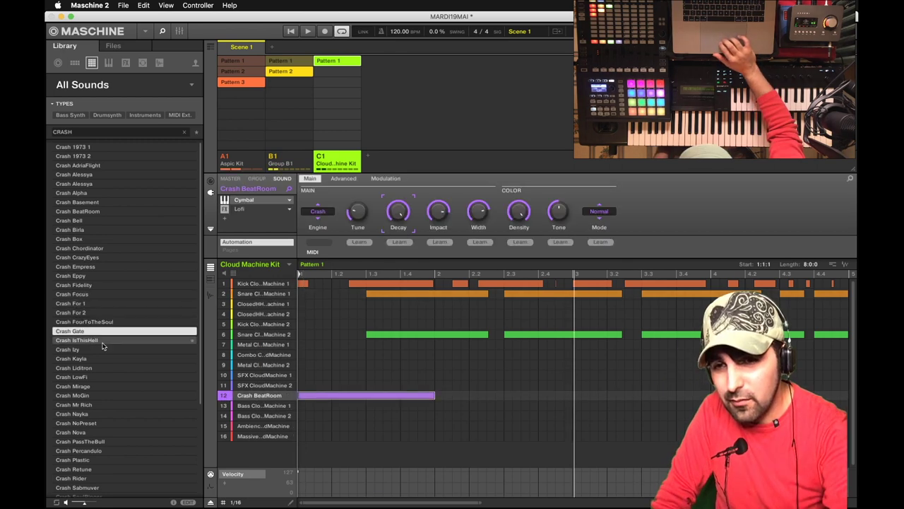
{"action": "left_click", "coordinate": [102, 341]}
{"action": "left_click", "coordinate": [101, 350]}
{"action": "left_click", "coordinate": [98, 359]}
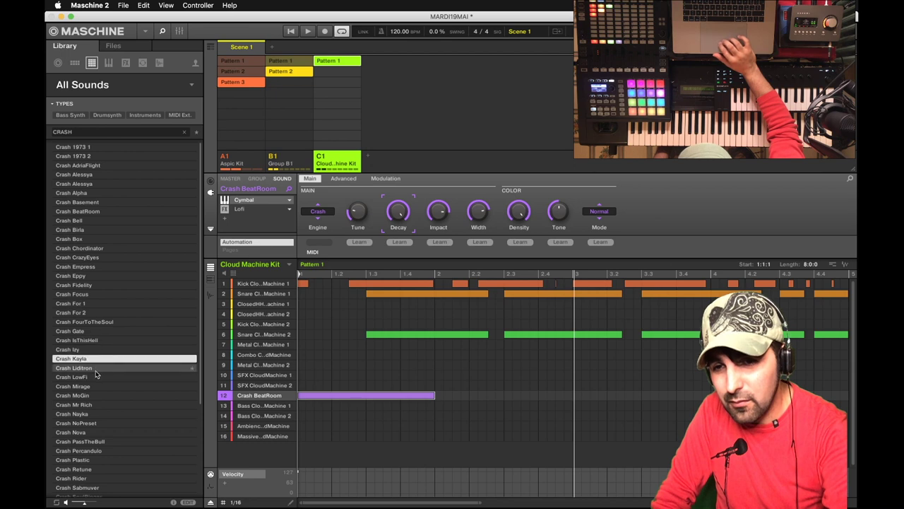
{"action": "left_click", "coordinate": [96, 370]}
{"action": "left_click", "coordinate": [95, 378]}
{"action": "left_click", "coordinate": [93, 388]}
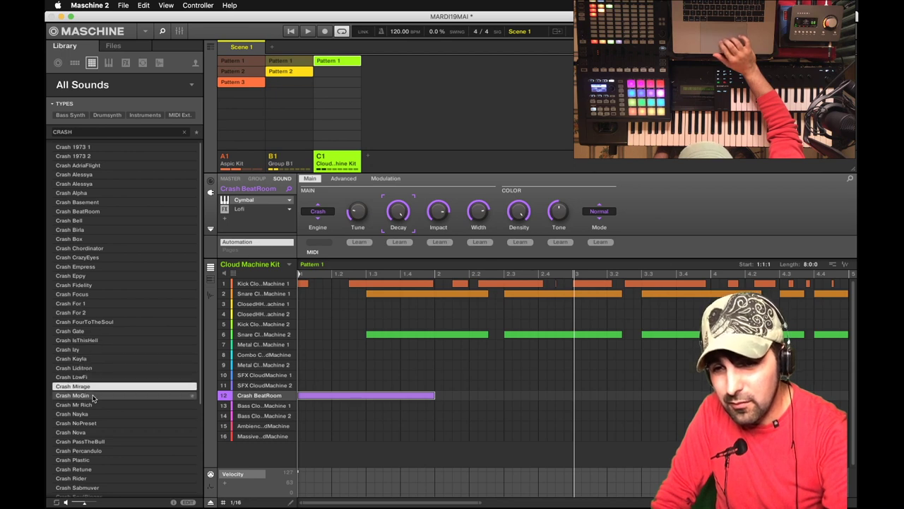
{"action": "left_click", "coordinate": [93, 397]}
{"action": "left_click", "coordinate": [93, 406]}
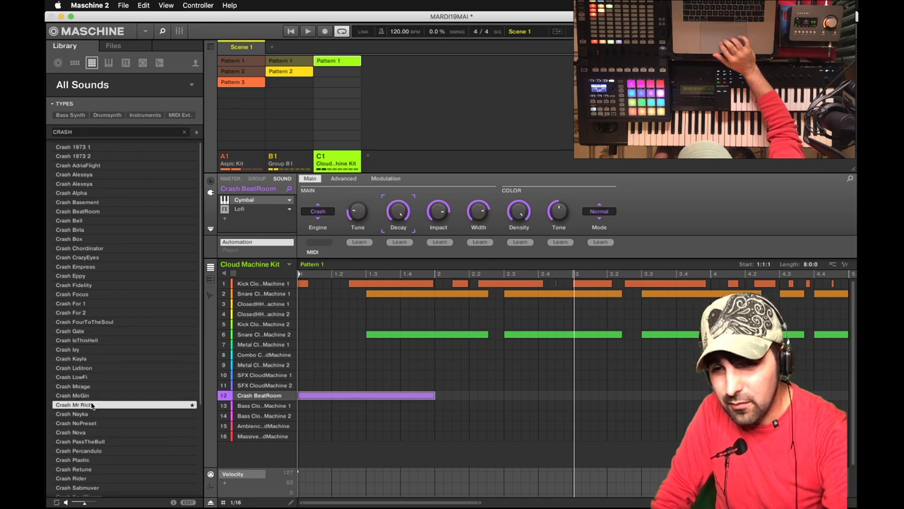
{"action": "left_click", "coordinate": [93, 415]}
{"action": "left_click", "coordinate": [92, 424]}
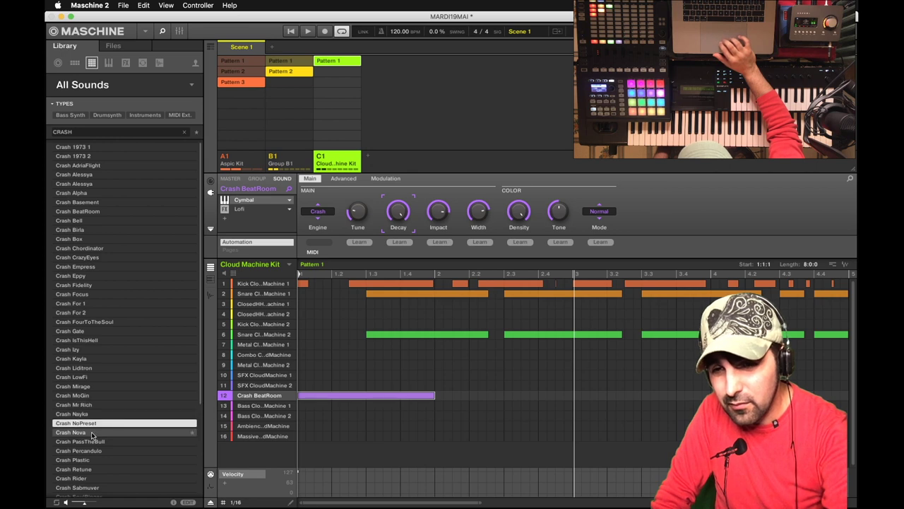
{"action": "left_click", "coordinate": [91, 433]}
{"action": "left_click", "coordinate": [90, 442]}
{"action": "left_click", "coordinate": [87, 451]}
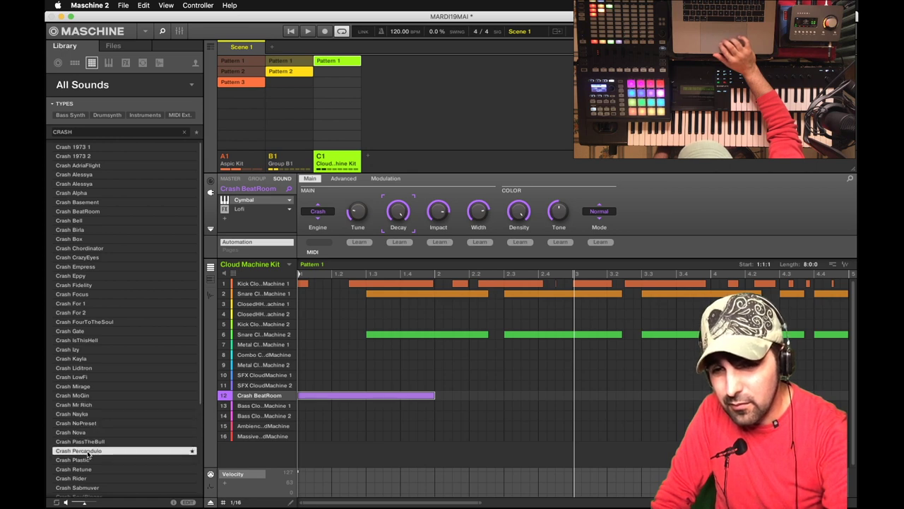
{"action": "left_click", "coordinate": [86, 460]}
{"action": "left_click", "coordinate": [85, 469]}
{"action": "left_click", "coordinate": [86, 478]}
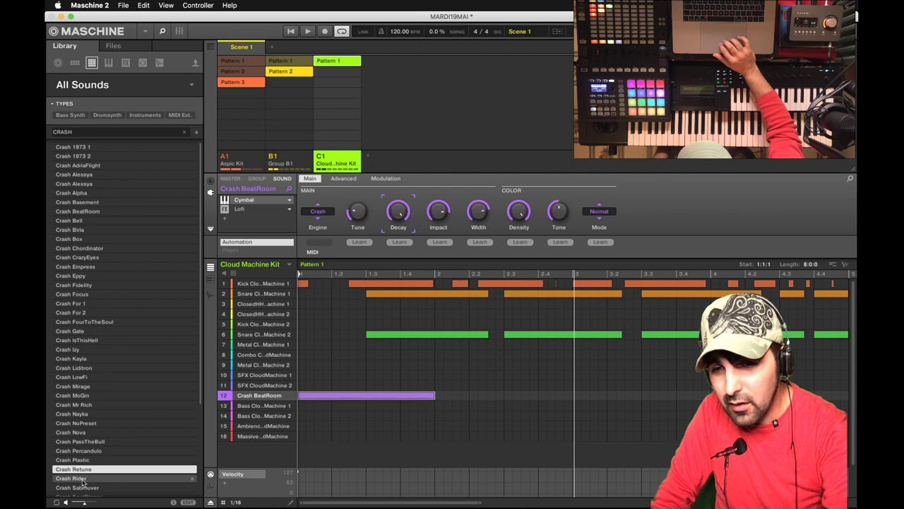
{"action": "scroll", "coordinate": [89, 452], "scroll_direction": "down", "scroll_amount": 3}
{"action": "left_click", "coordinate": [92, 433]}
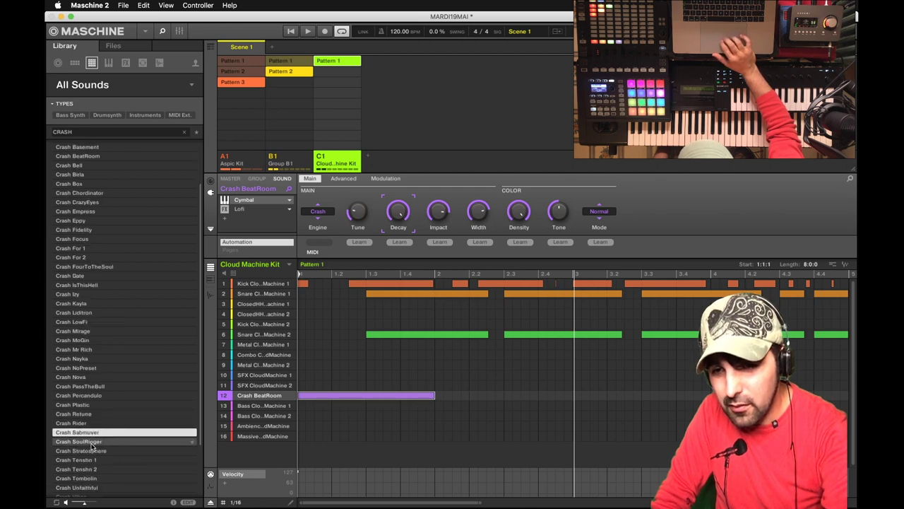
{"action": "left_click", "coordinate": [91, 442]}
{"action": "left_click", "coordinate": [90, 450]}
{"action": "left_click", "coordinate": [89, 460]}
{"action": "left_click", "coordinate": [89, 468]}
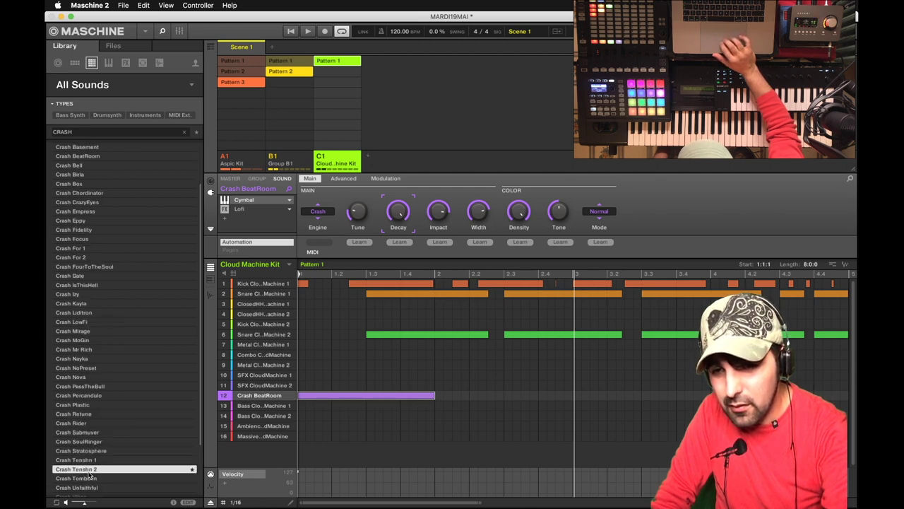
Filter the loops library to Drums and Cymbal, and load the Crash[128] Youngtimer loop into slot 12 of the Cloud Machine Kit.
{"action": "left_click", "coordinate": [143, 63]}
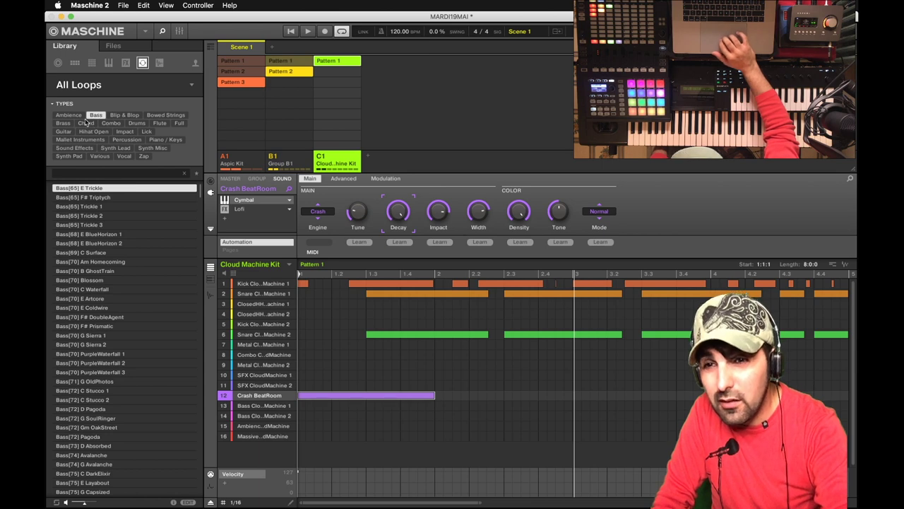
{"action": "left_click", "coordinate": [136, 122]}
{"action": "left_click", "coordinate": [93, 245]}
{"action": "left_click", "coordinate": [93, 264]}
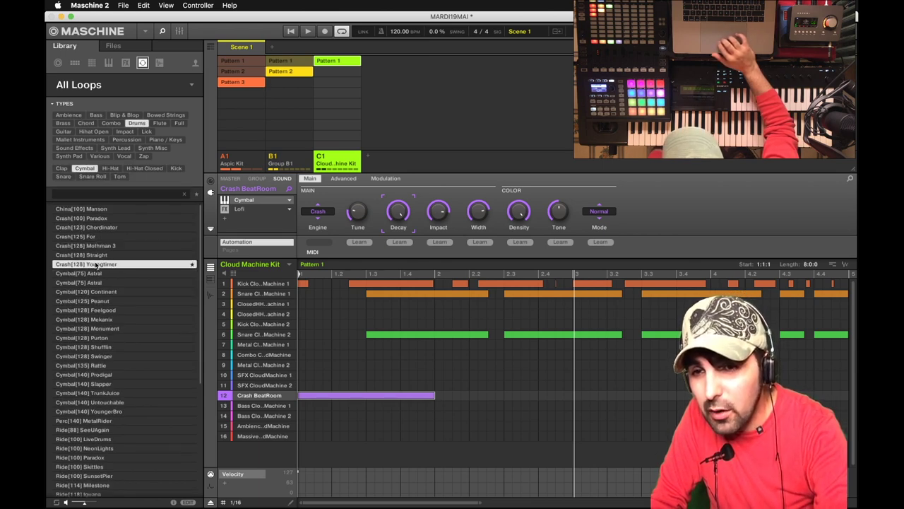
{"action": "double_click", "coordinate": [95, 264]}
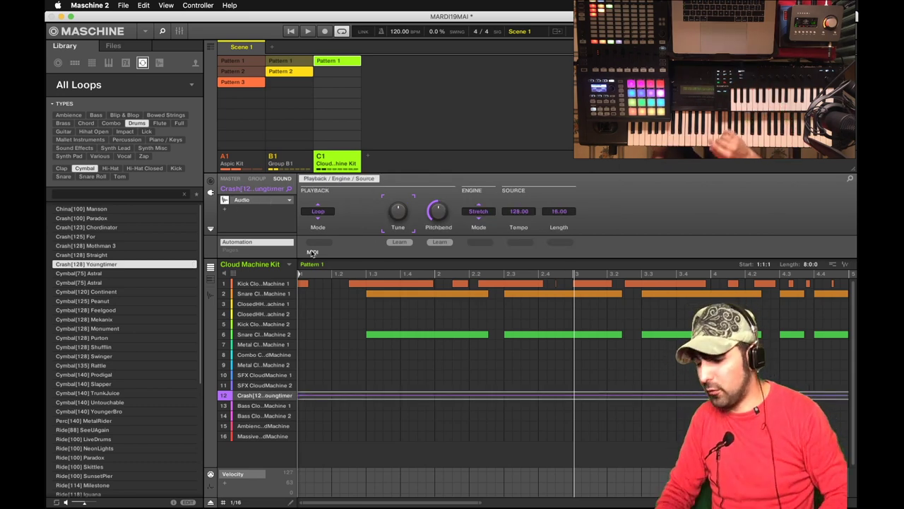
Play the scene to hear the Youngtimer crash loop together with the drums and the melodic parts.
{"action": "key", "text": "space"}
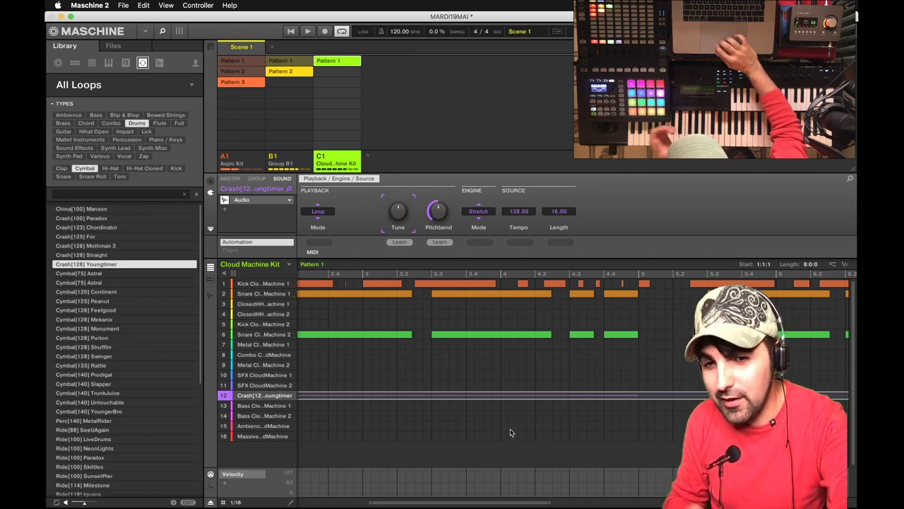
{"action": "mouse_move", "coordinate": [288, 397]}
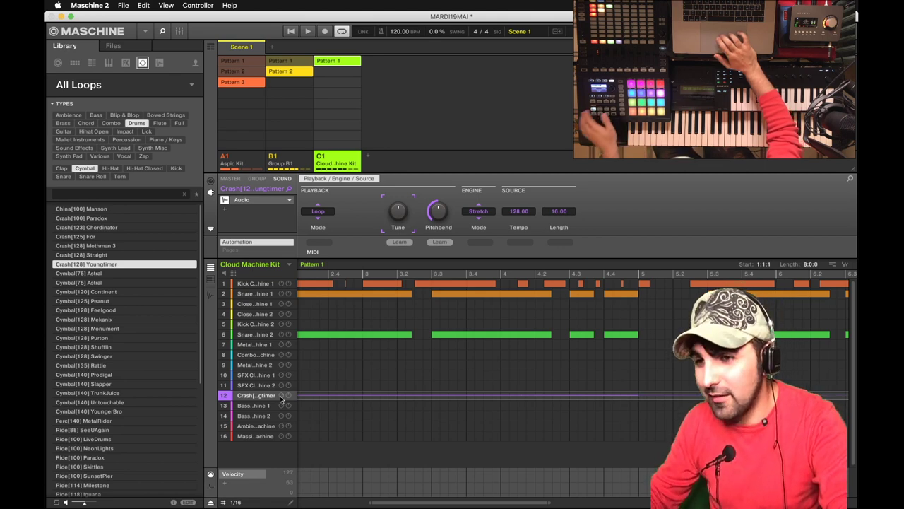
{"action": "key", "text": "space"}
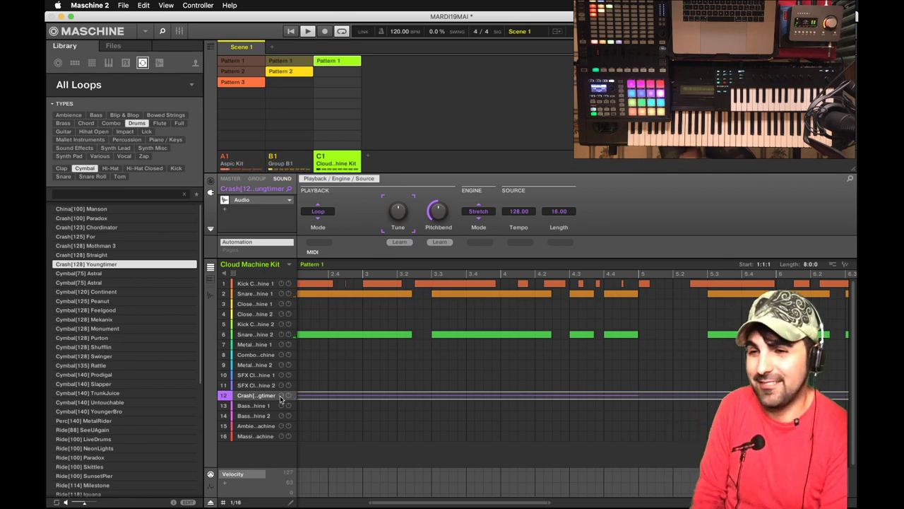
{"action": "key", "text": "space"}
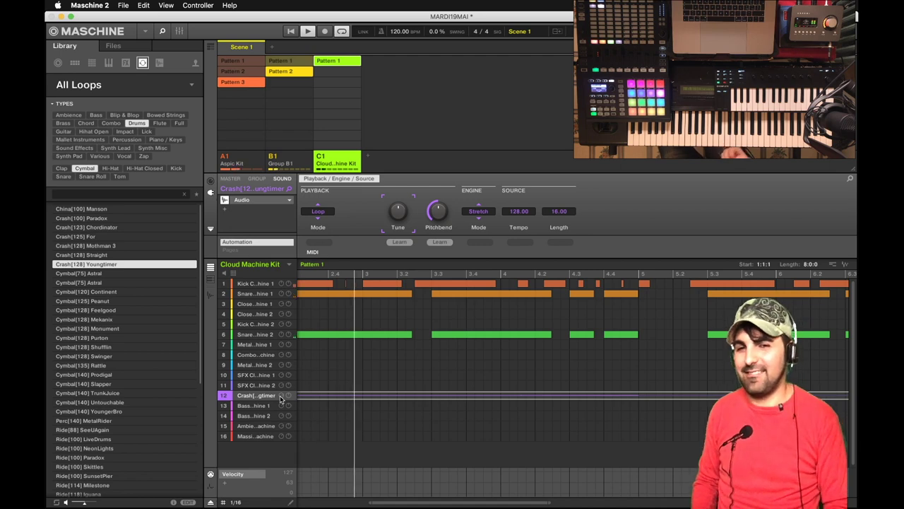
Switch to Group B1 and save the project.
{"action": "right_click", "coordinate": [296, 163]}
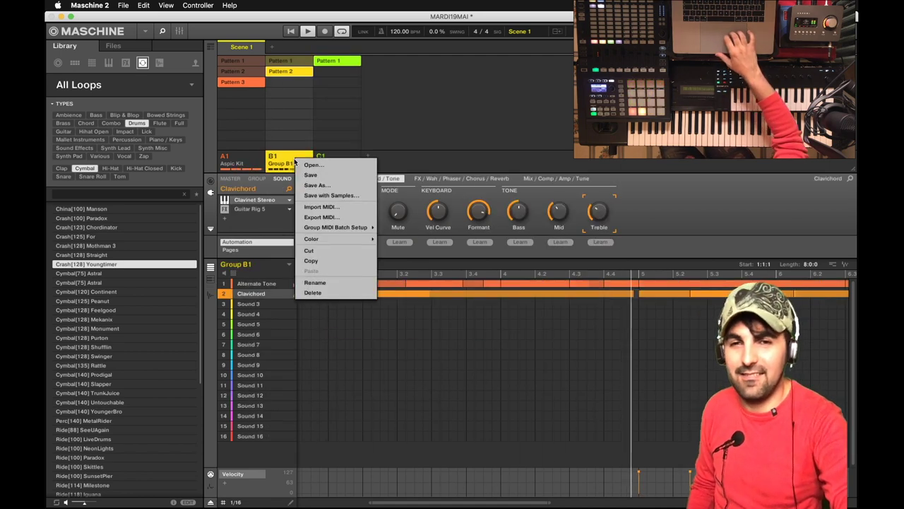
{"action": "left_click", "coordinate": [293, 341]}
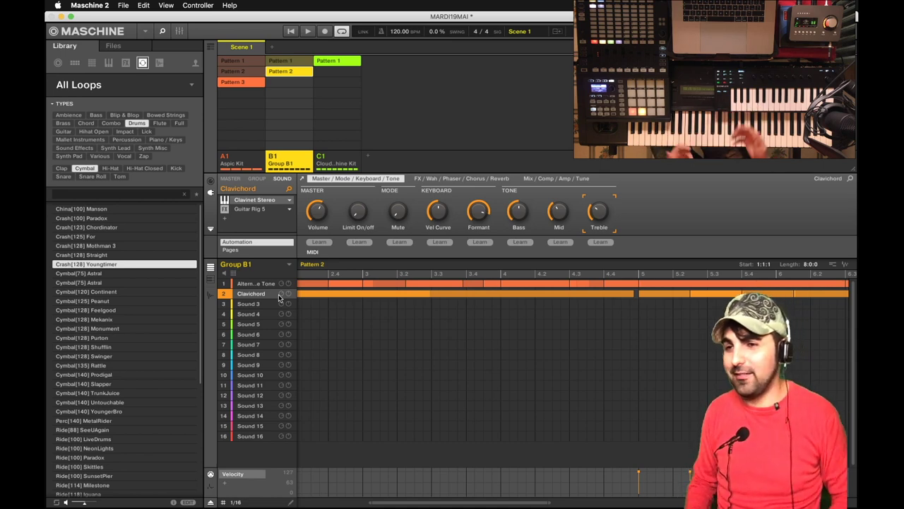
{"action": "key", "text": "super+s"}
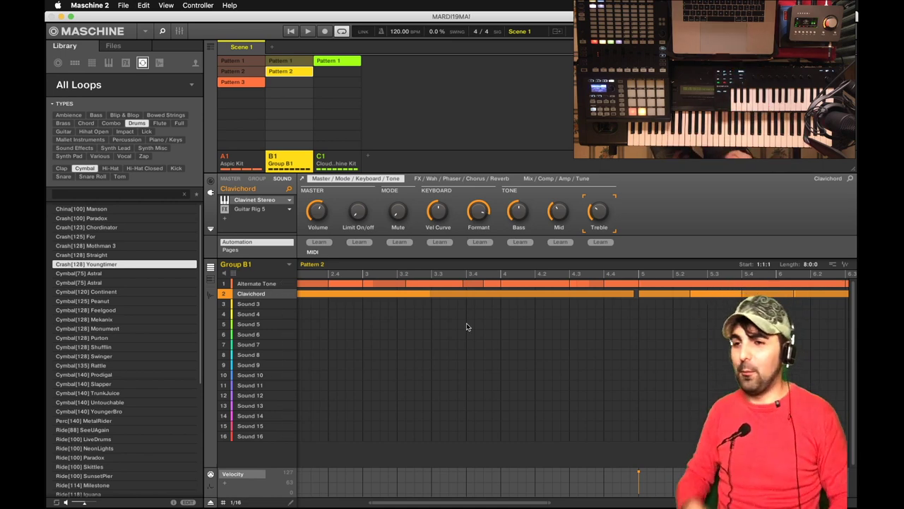